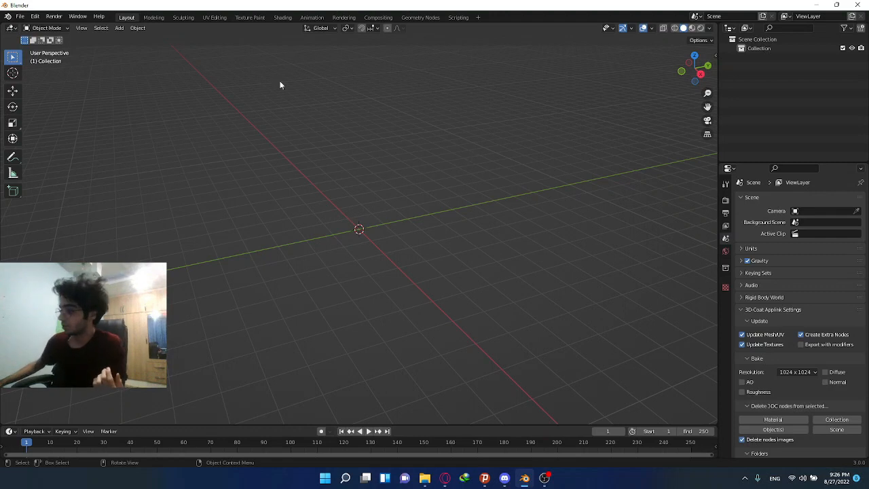
- Switch to the browser, look over the XNALaraMesh GitHub page and its XPSTools v2.0.2 release, and return to Blender
click(20, 19)
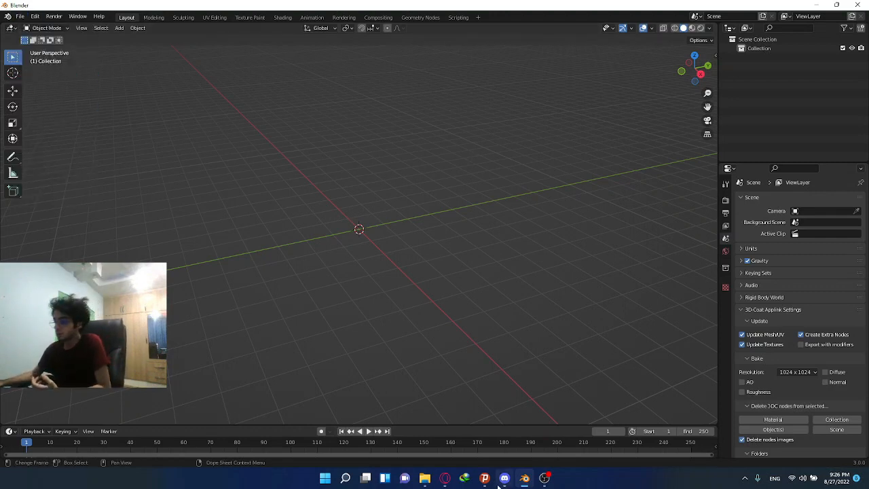
click(445, 478)
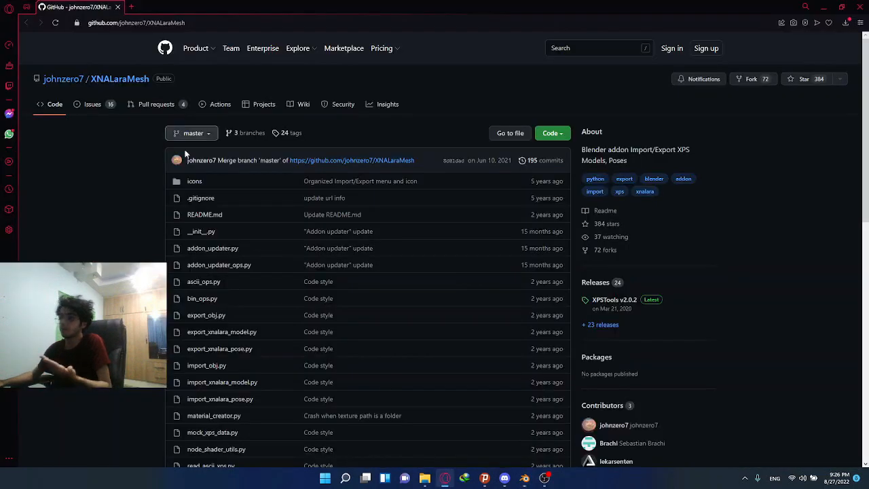
scroll(468, 243, down, 3)
scroll(534, 238, up, 2)
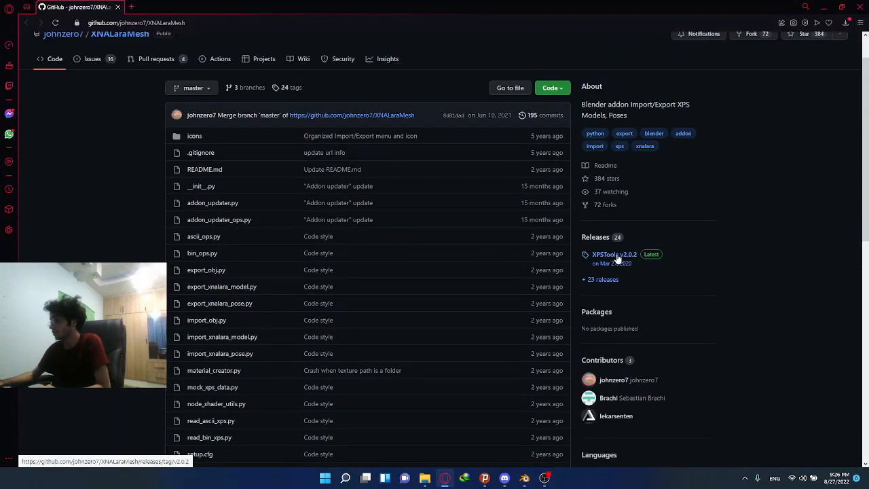
click(805, 6)
click(822, 6)
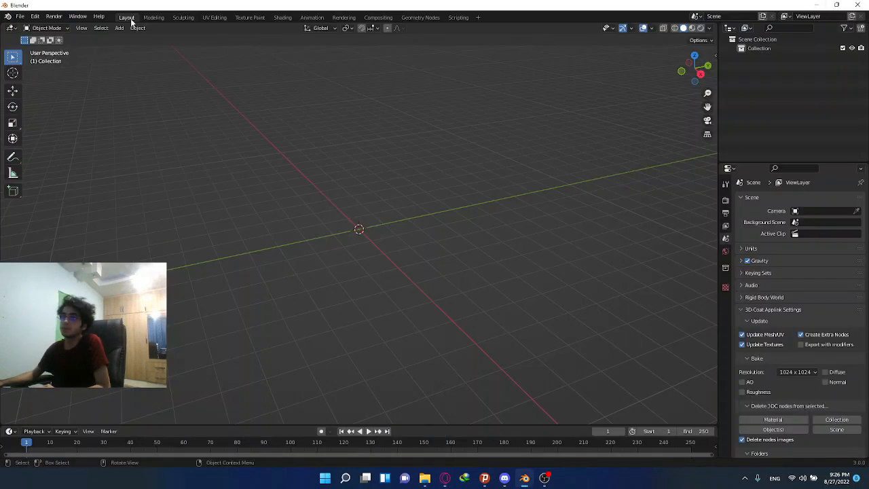
- Open the add-on installer from the preferences, select XNALaraMesh.2.0.2.zip in the Downloads folder, and dismiss the installer
click(35, 16)
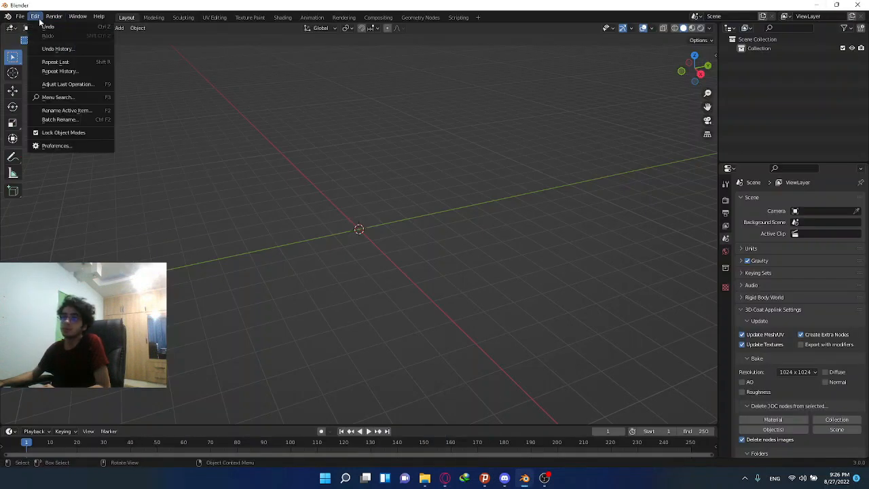
click(58, 147)
click(227, 39)
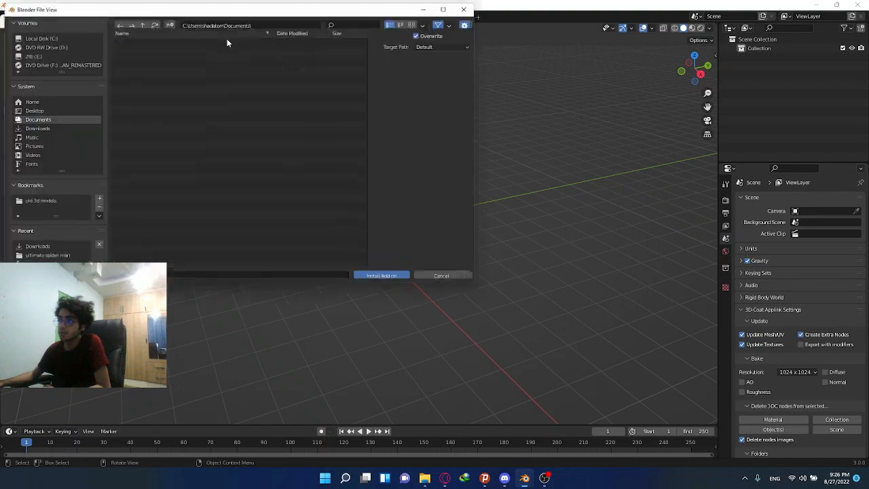
click(33, 128)
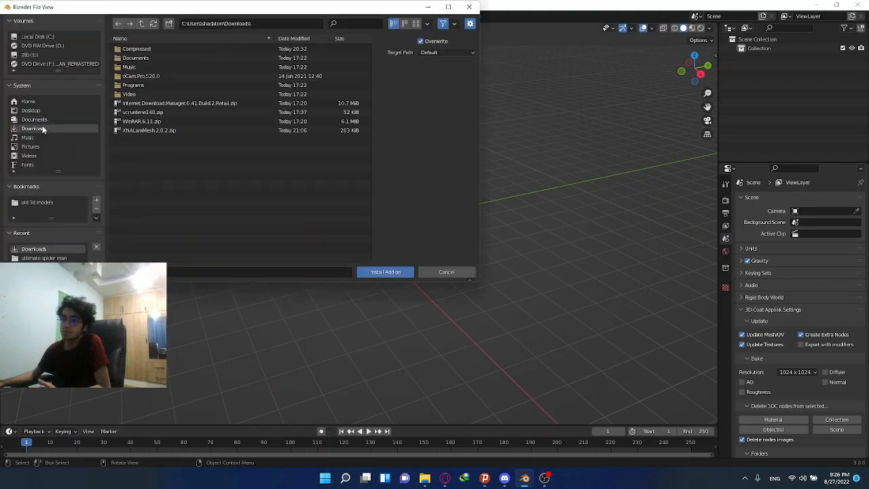
click(136, 130)
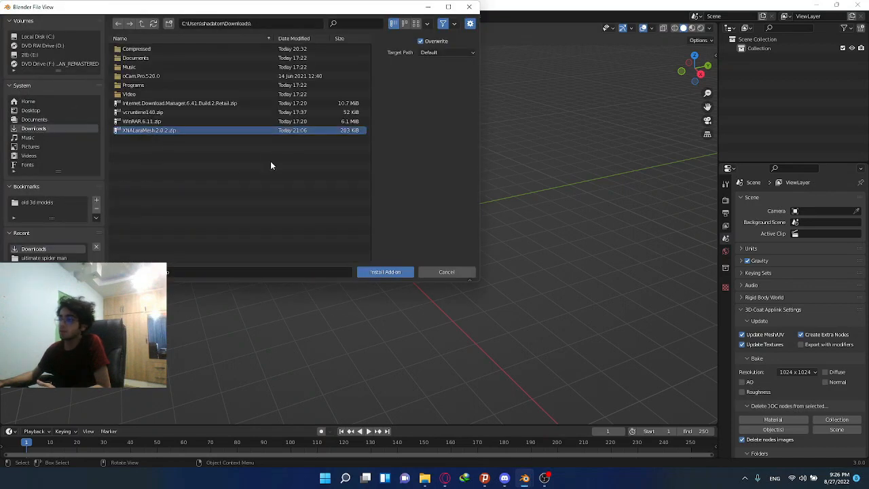
click(475, 6)
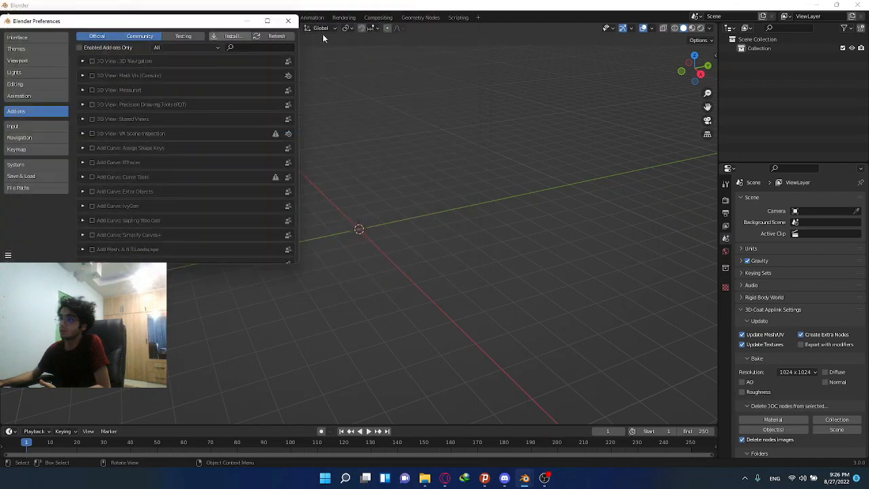
- Search the add-ons for "xn" to check the XNALara/XPS Import/Export entry, and close the preferences
click(239, 46)
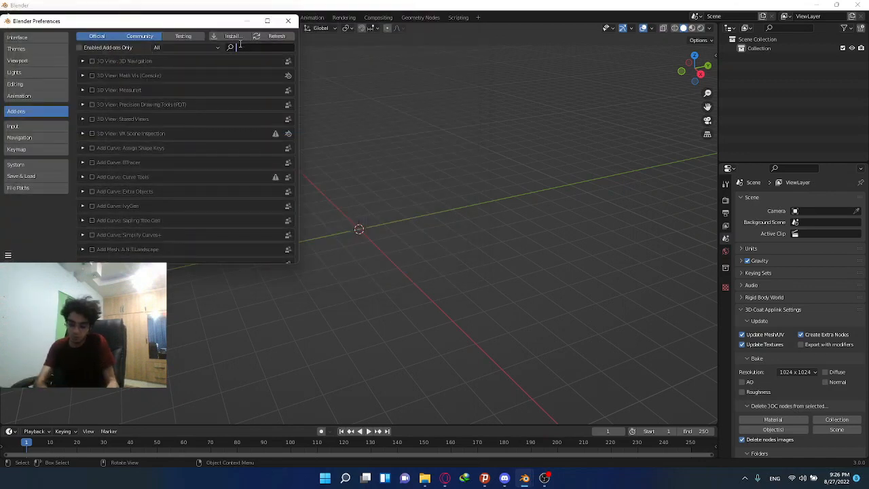
text(xna)
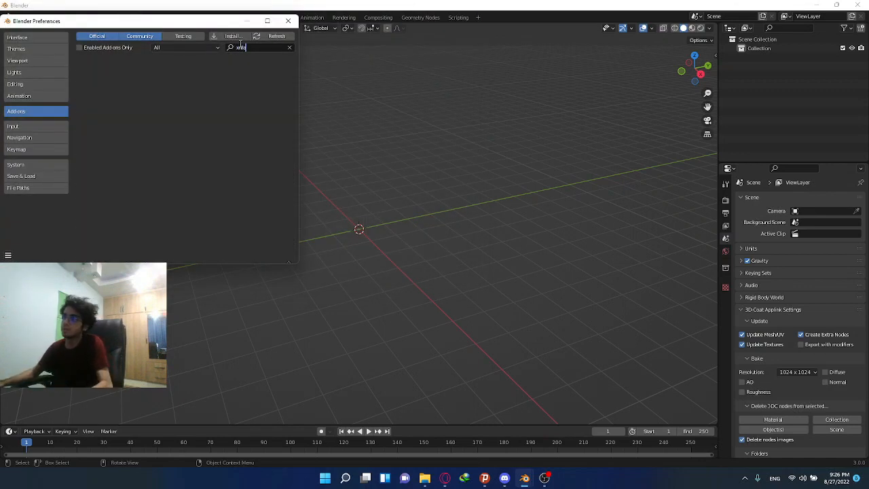
key(BackSpace)
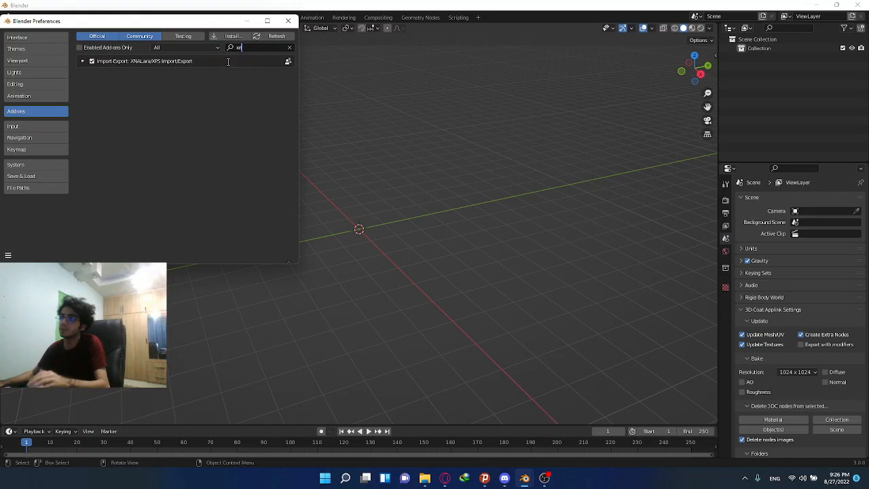
click(288, 21)
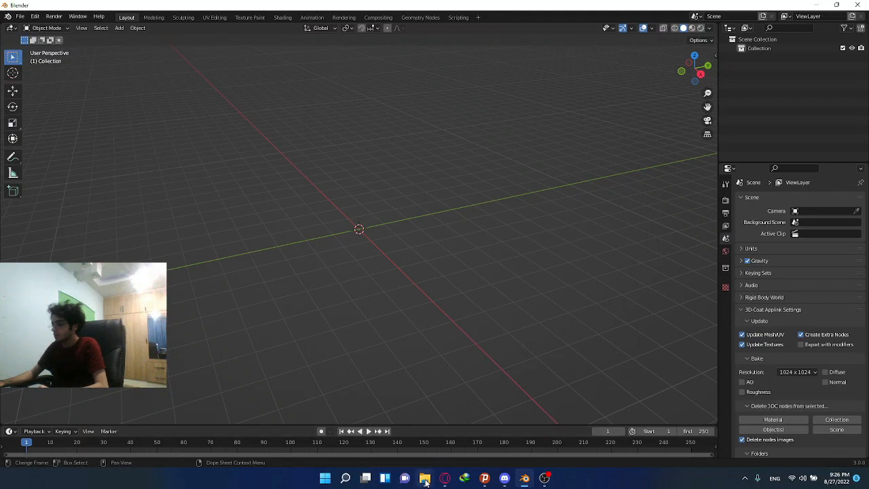
- Switch to the SpiderManPCTool folder, launch SMPCTool and expand the g00s001 archive
mouse_move(425, 477)
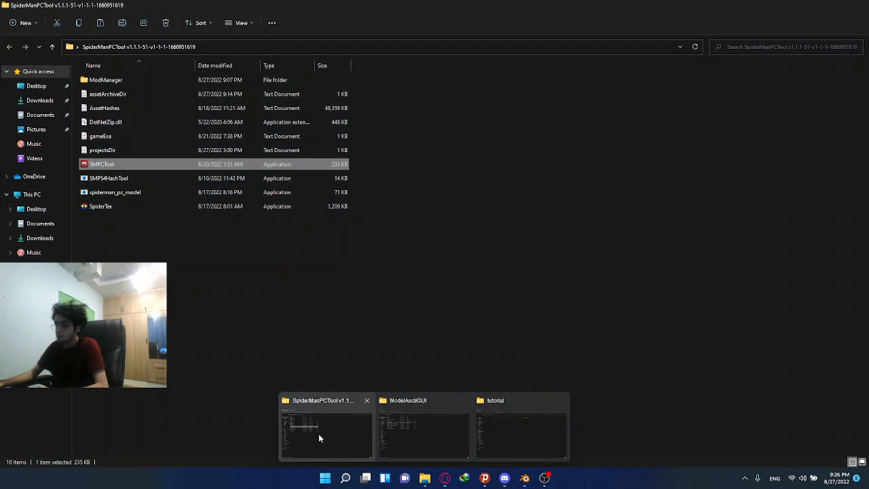
click(318, 433)
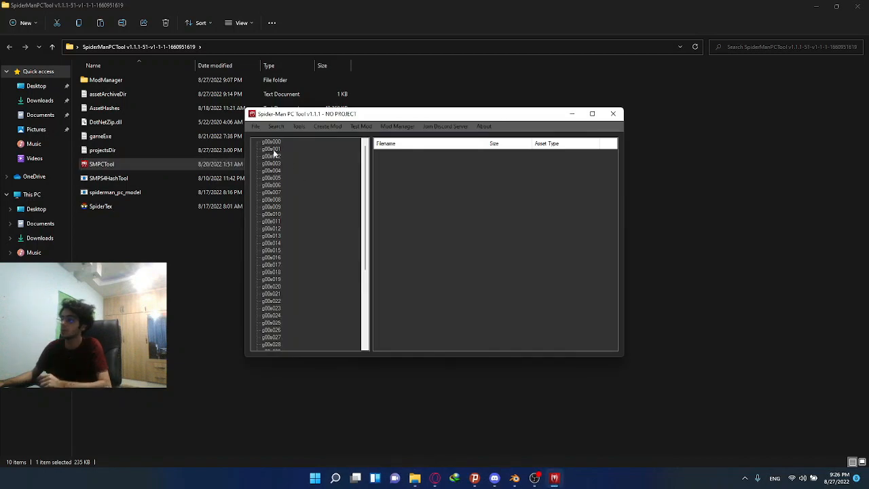
double_click(274, 151)
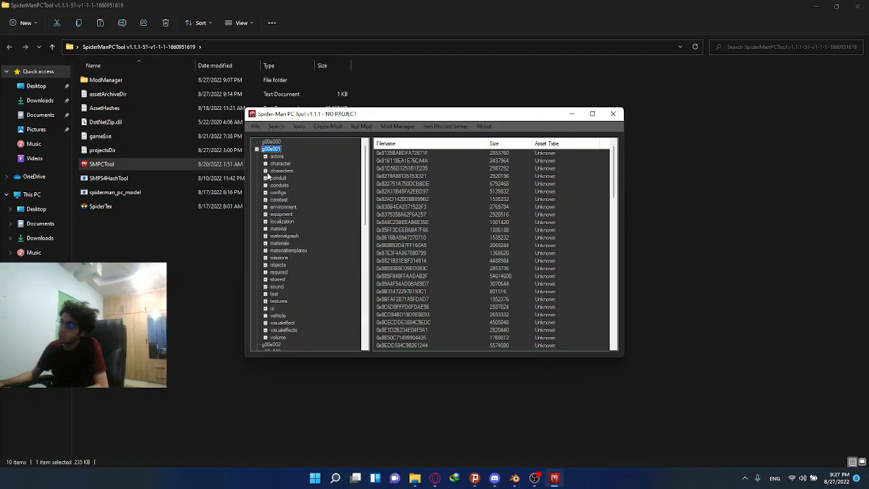
- Browse the archive's characters and hero folders to the hero_spiderman_classic folder
click(265, 171)
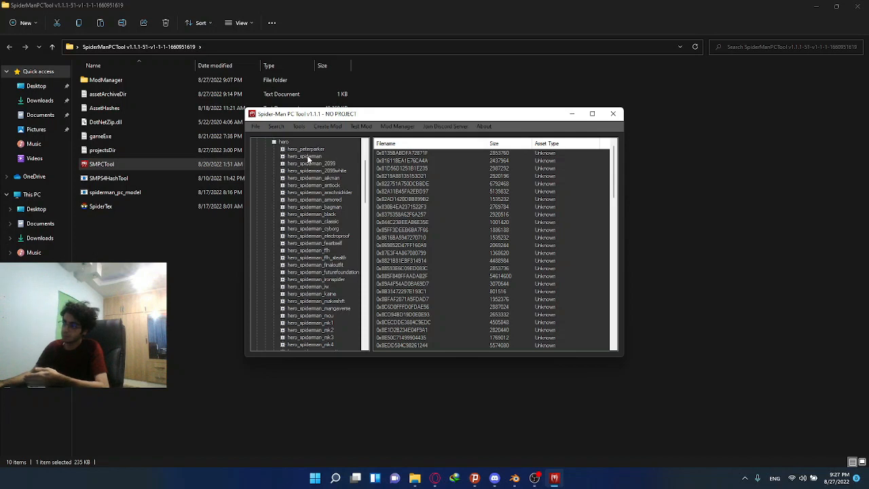
click(303, 157)
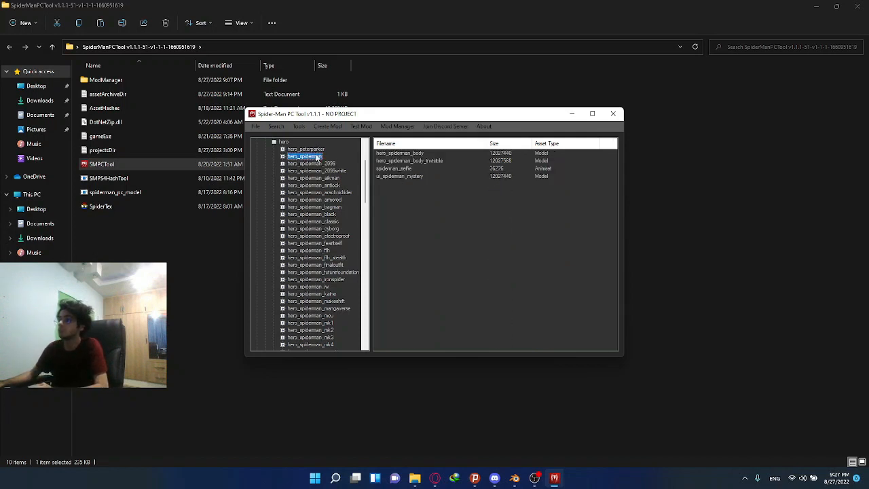
double_click(314, 222)
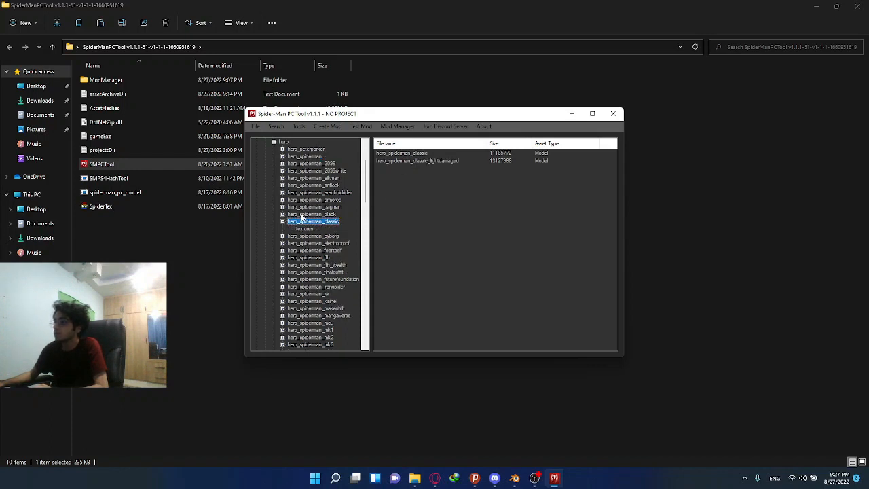
- Extract the hero_spiderman_classic model to the tutorial folder on the Desktop, keeping the suggested file name
click(532, 156)
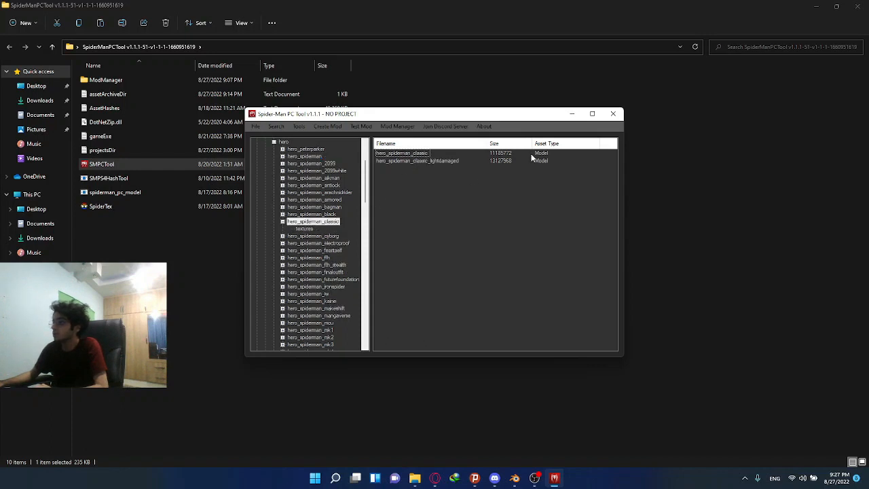
click(428, 156)
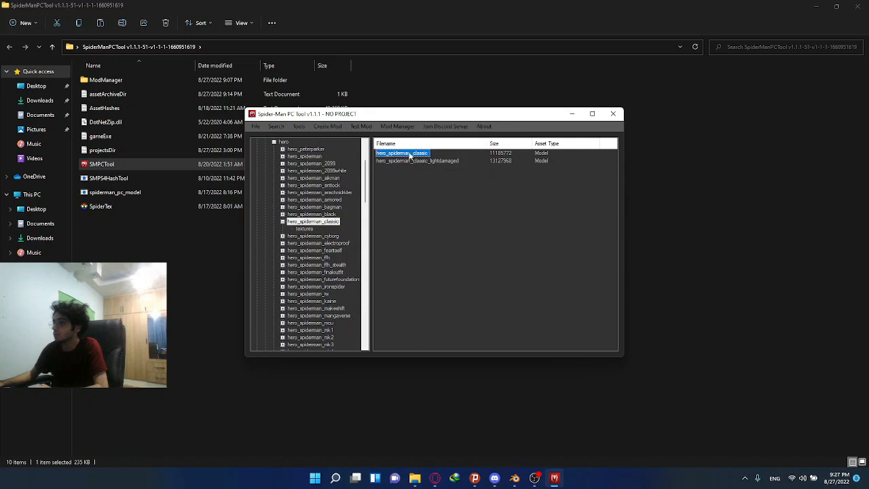
right_click(409, 157)
click(427, 157)
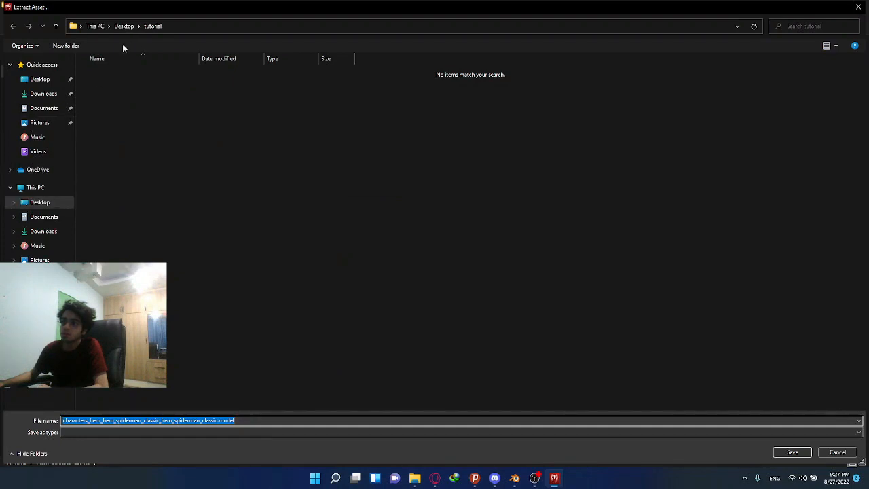
click(124, 26)
double_click(109, 99)
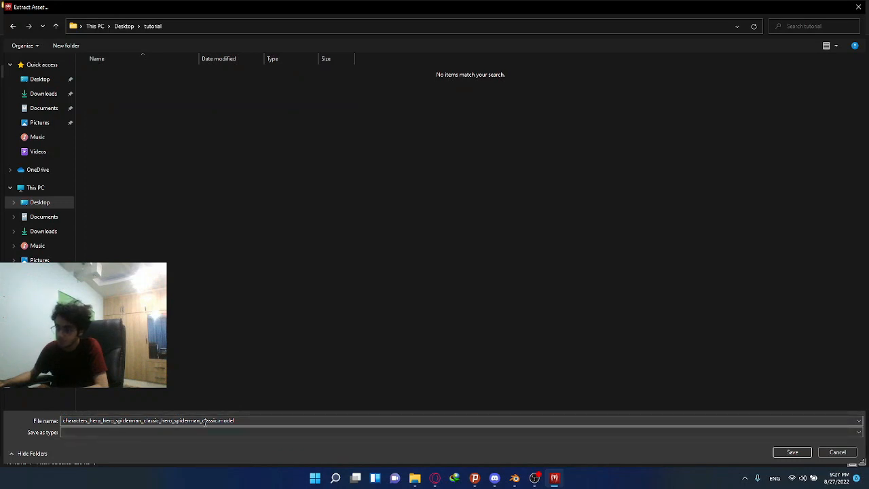
click(793, 452)
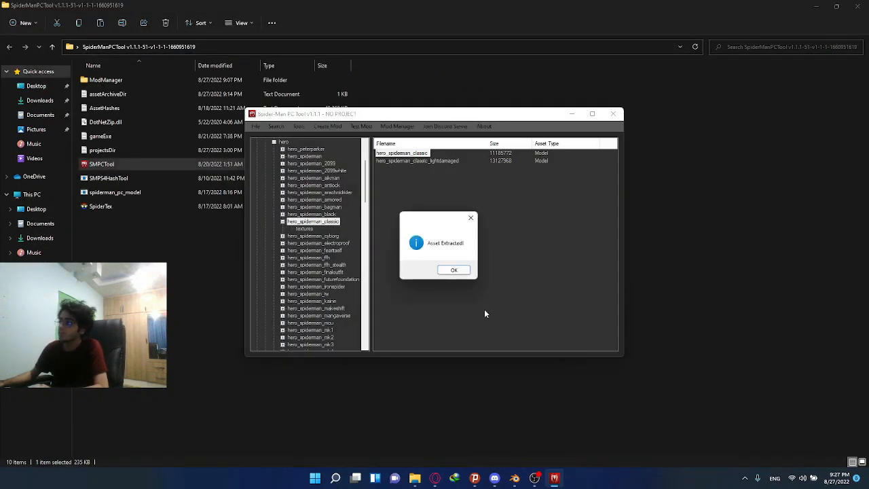
click(458, 270)
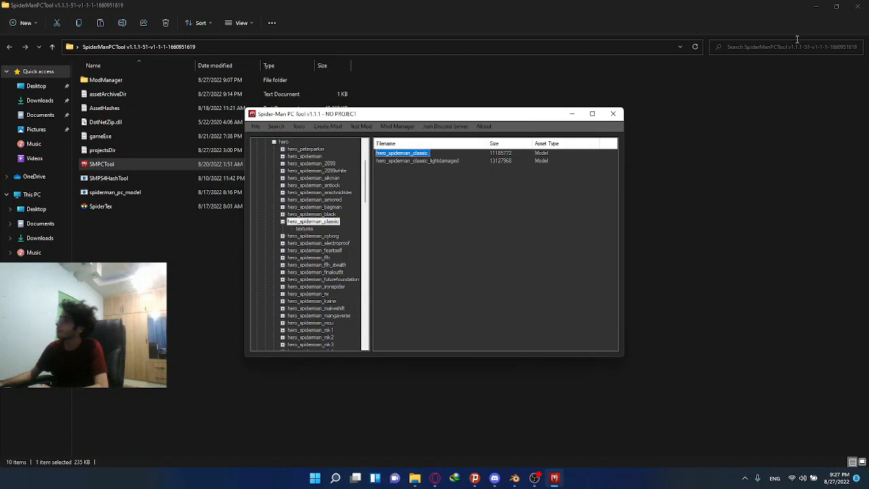
- Switch to the ModelAsciiGUI folder and select the spiderman_pc_mi and spiderman_pc_model applications
click(572, 113)
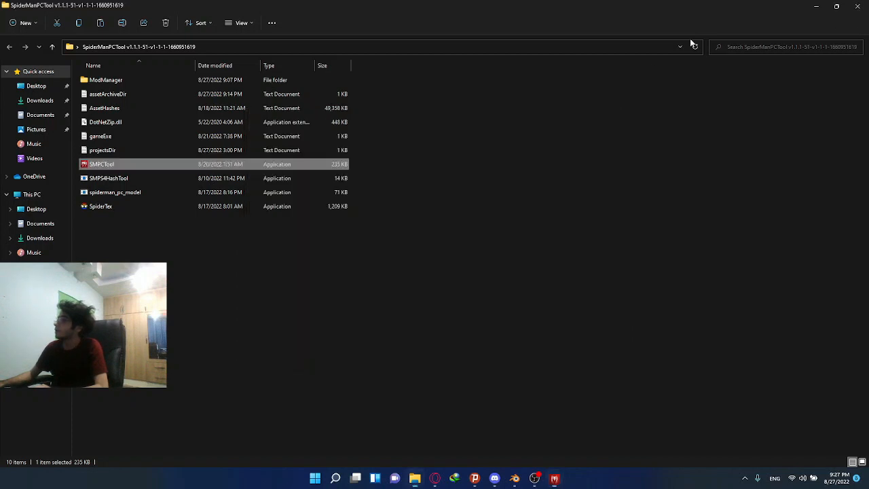
click(813, 7)
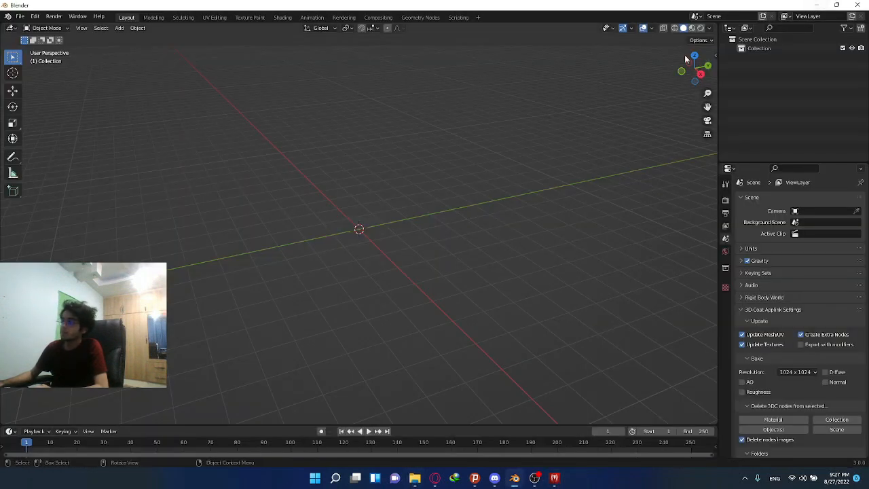
click(414, 479)
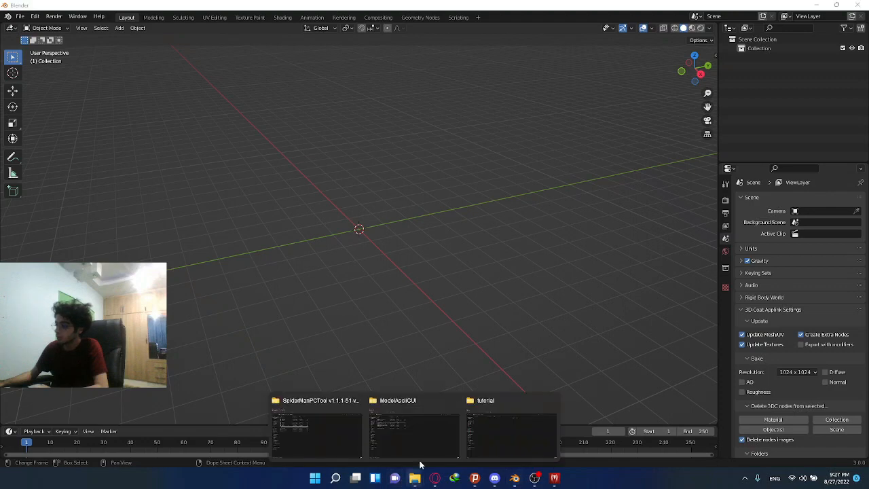
click(425, 441)
click(115, 178)
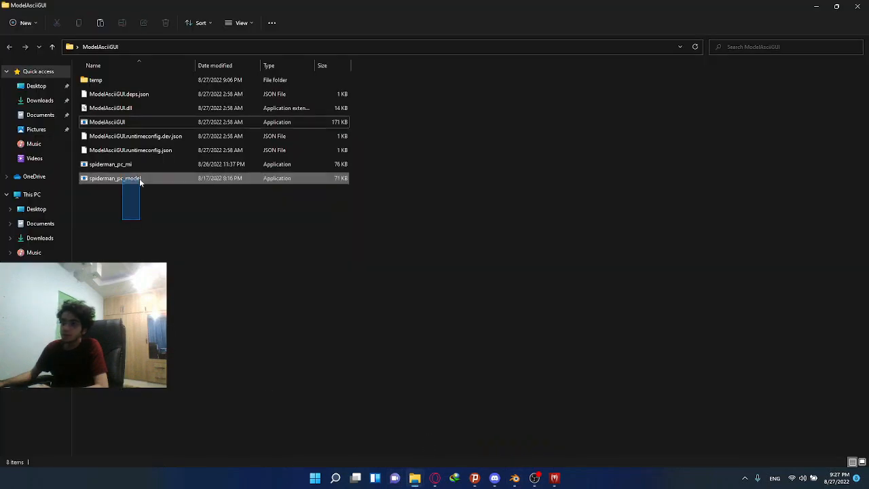
shift+click(140, 163)
drag(140, 163, 140, 168)
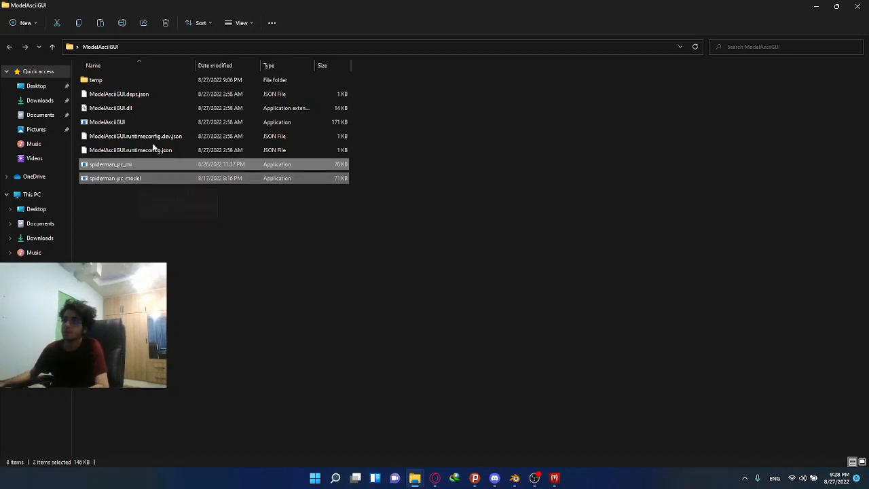
- Launch the ModelAsciiGUI application and move its window clear of the file list
drag(116, 124, 126, 128)
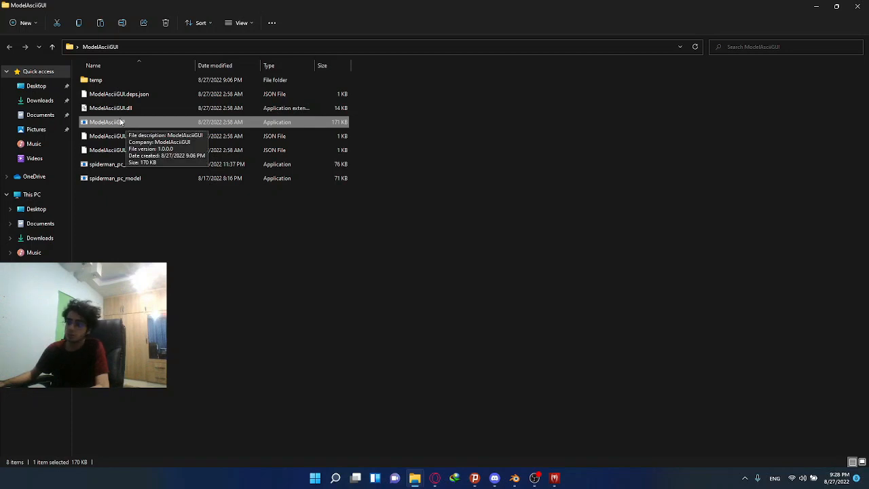
double_click(120, 122)
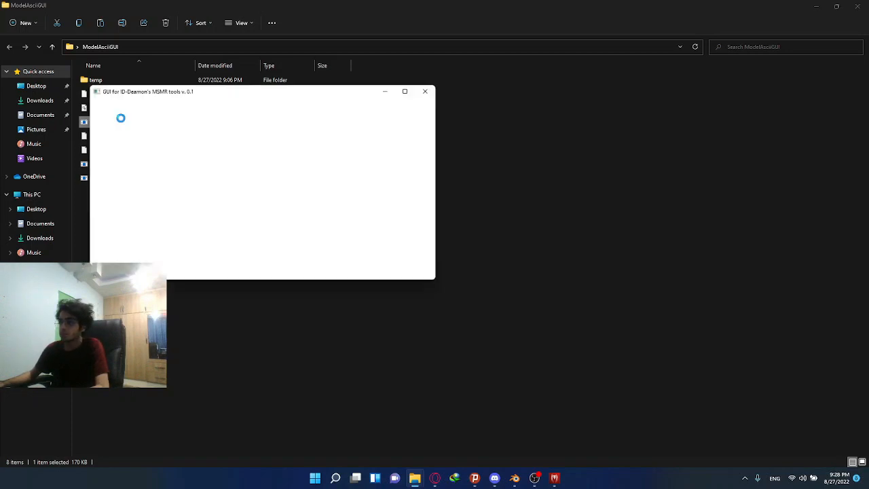
drag(153, 91, 272, 116)
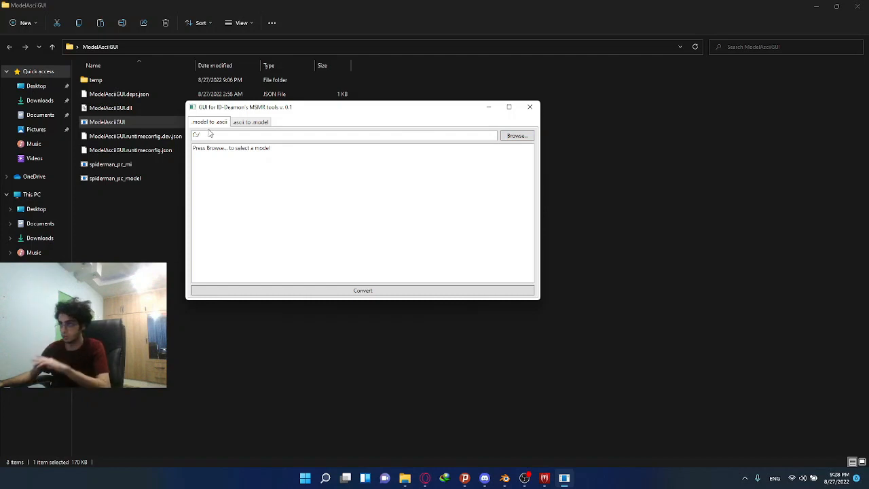
- Load the extracted hero_spiderman_classic .model file from the Desktop's tutorial folder as the source for the ASCII conversion
click(519, 138)
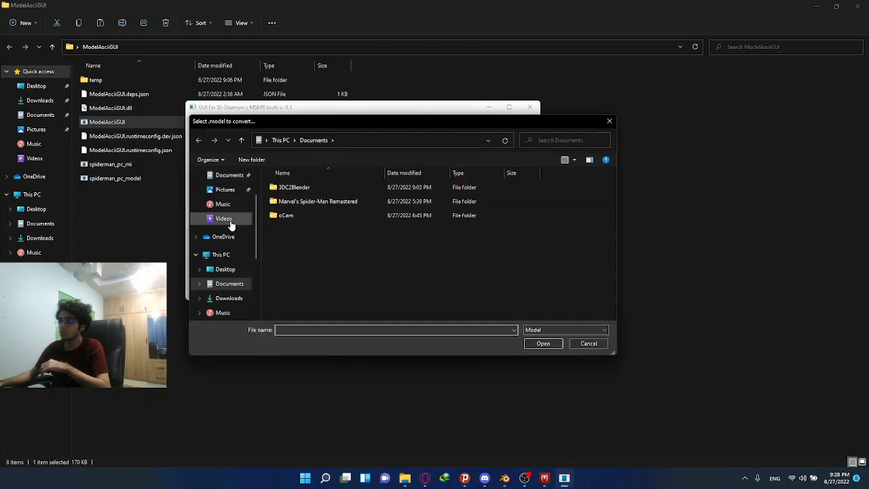
scroll(224, 224, up, 2)
click(220, 195)
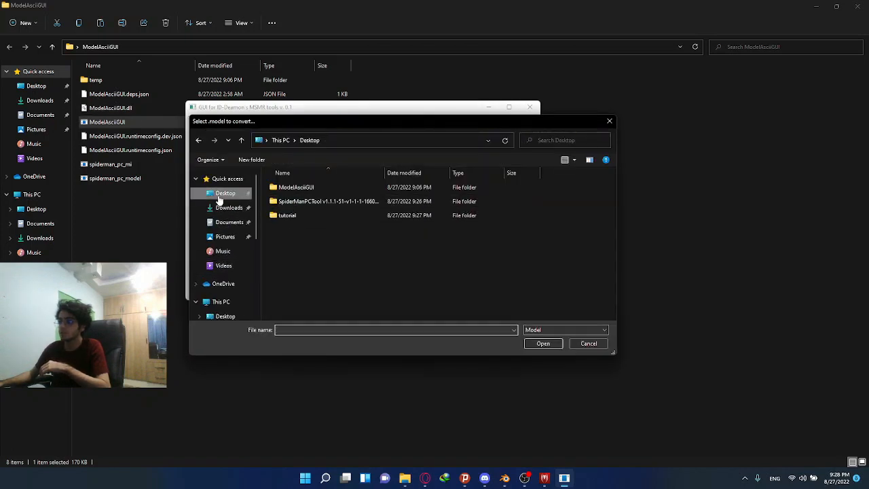
double_click(292, 216)
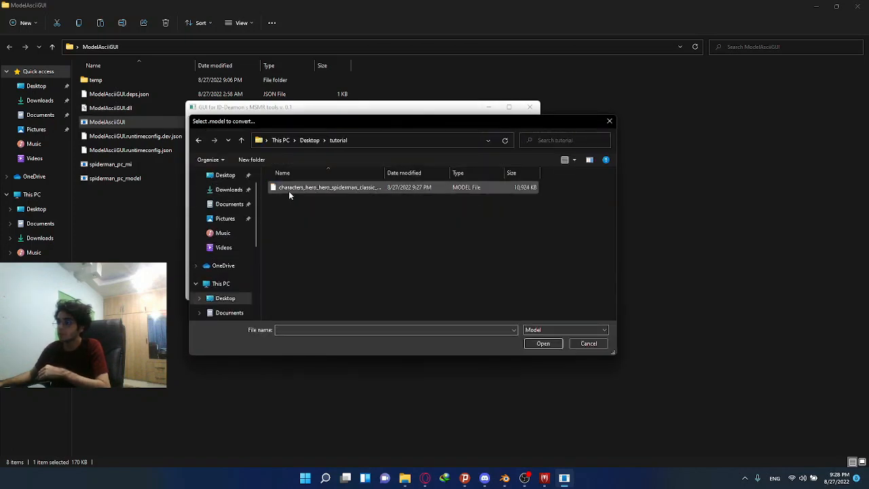
double_click(289, 187)
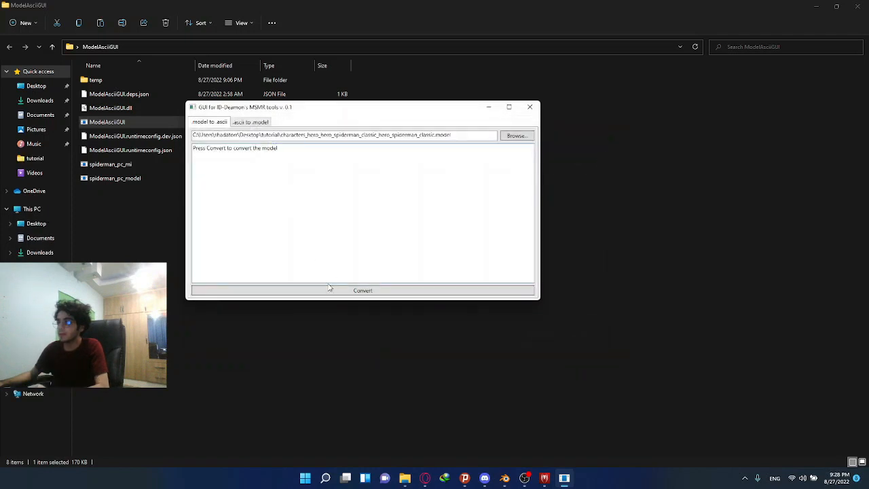
- Convert the model to ASCII, saving it in the tutorial folder under the suggested file name
click(328, 290)
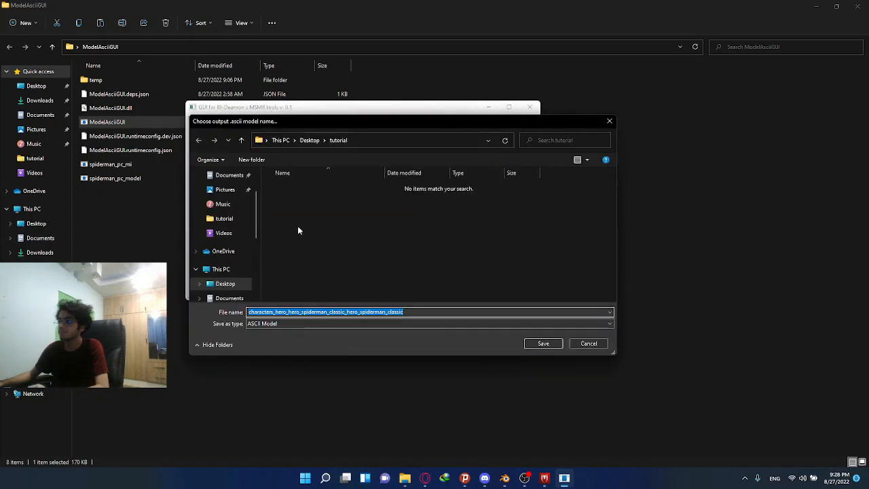
click(396, 140)
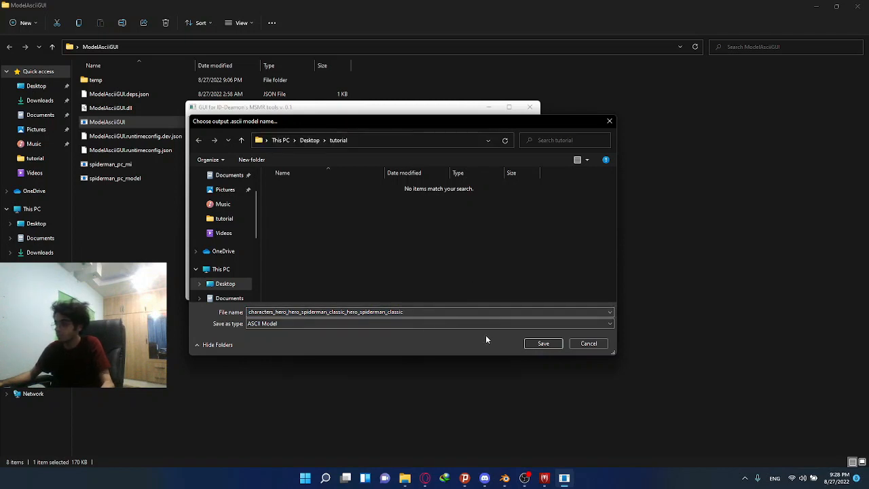
click(535, 341)
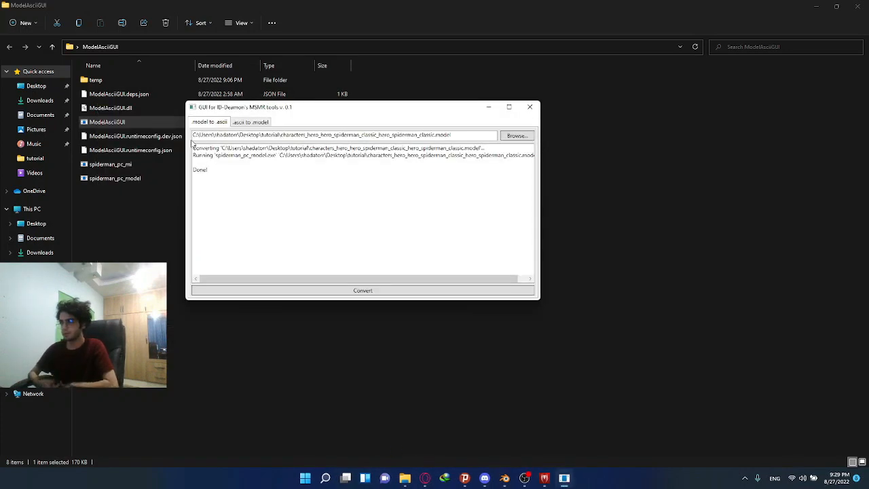
mouse_move(202, 164)
mouse_down()
mouse_move(189, 169)
mouse_move(203, 168)
mouse_up()
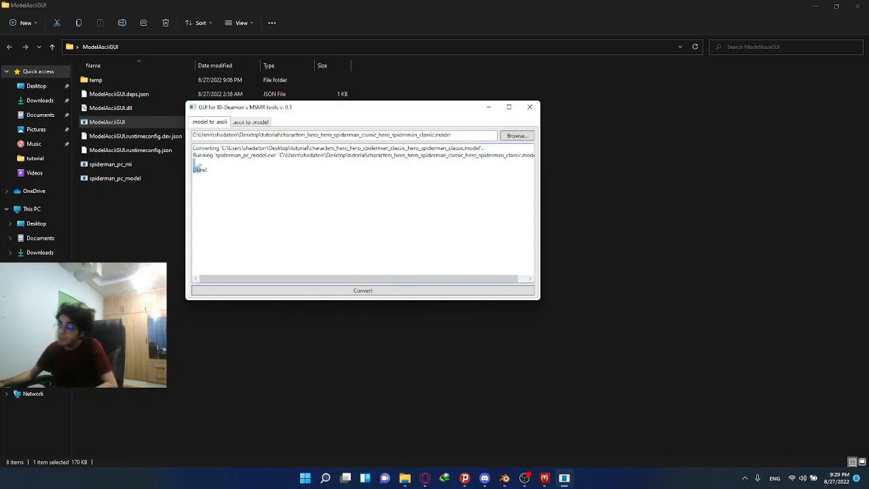
click(277, 187)
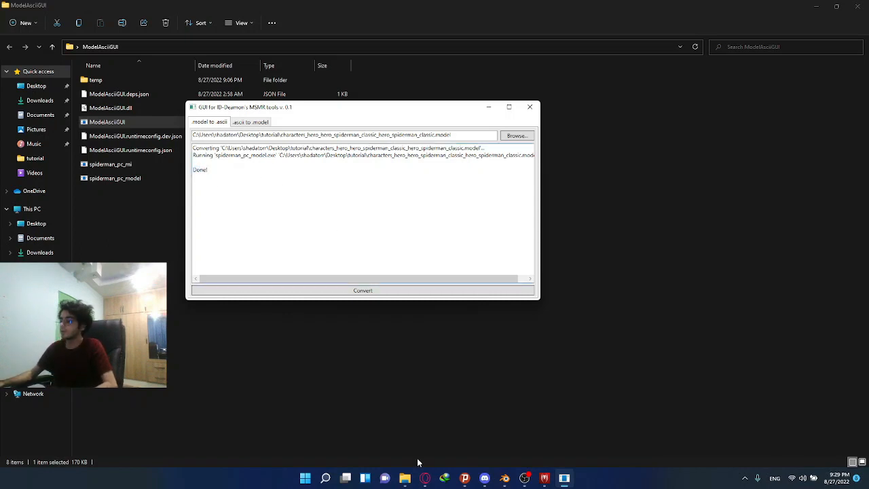
- Switch to Blender and import the converted hero_spiderman_classic .ascii file from the Desktop's tutorial folder as an XNALara/XPS model
click(504, 478)
click(24, 21)
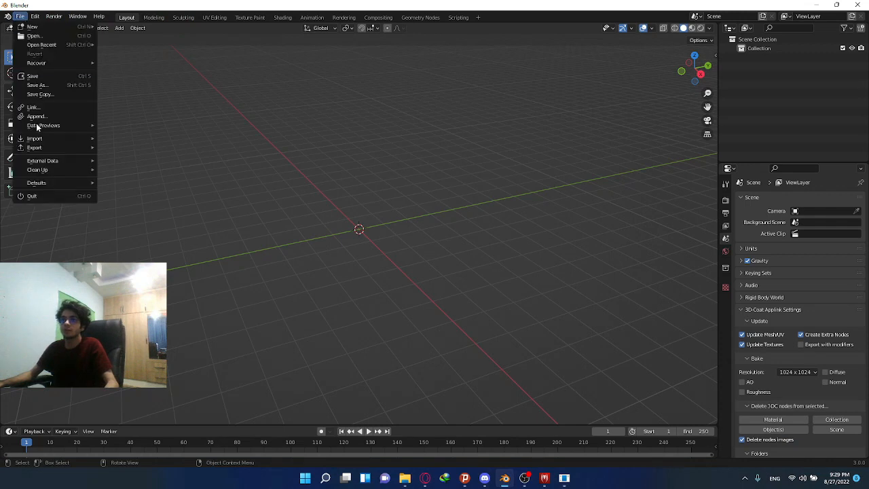
mouse_move(38, 139)
mouse_move(184, 323)
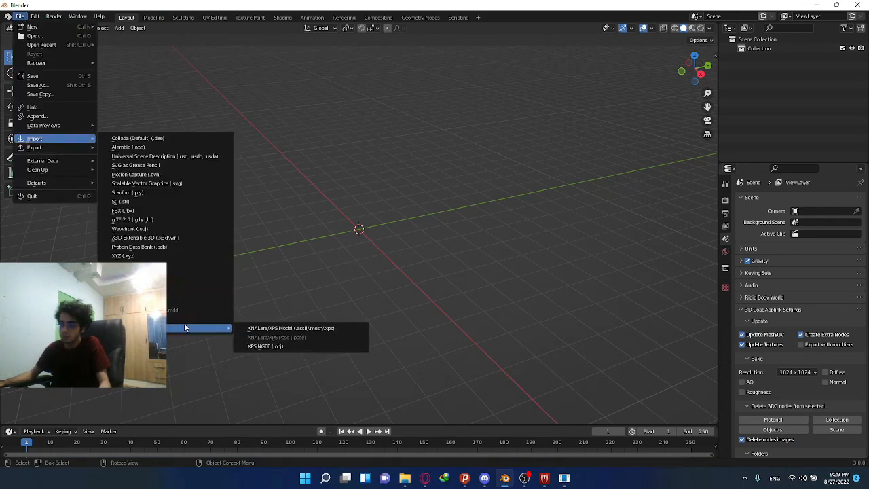
click(270, 329)
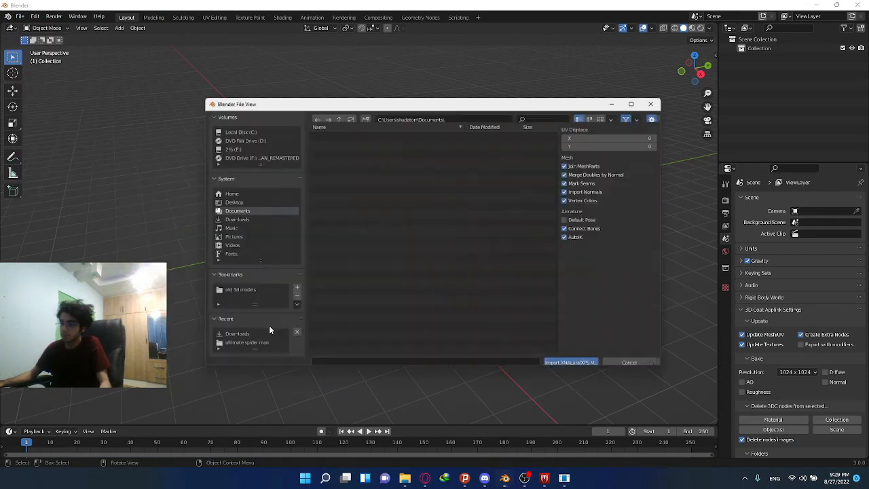
click(228, 202)
double_click(353, 158)
click(355, 140)
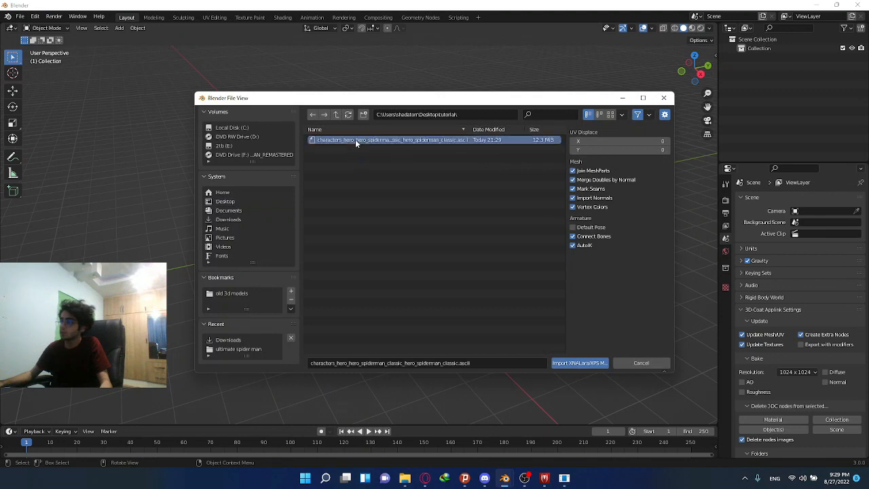
double_click(355, 139)
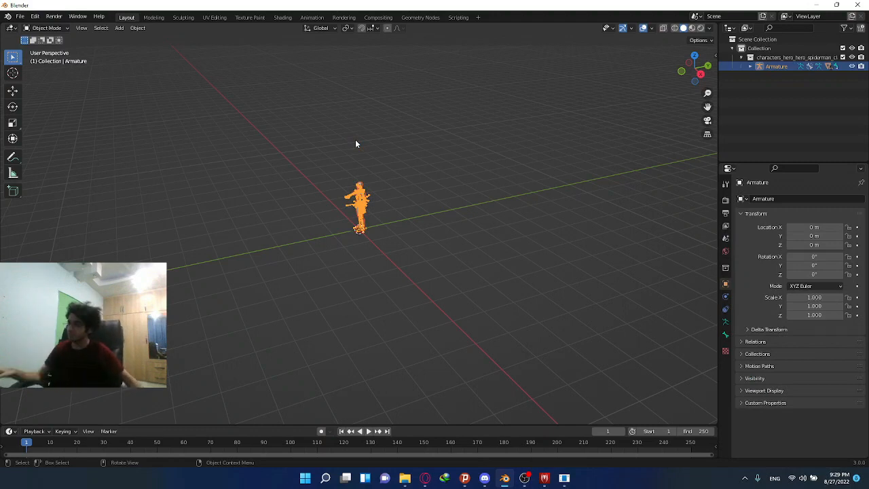
- Hide the imported armature so that only the Spider-Man meshes are displayed
click(384, 169)
scroll(356, 194, up, 9)
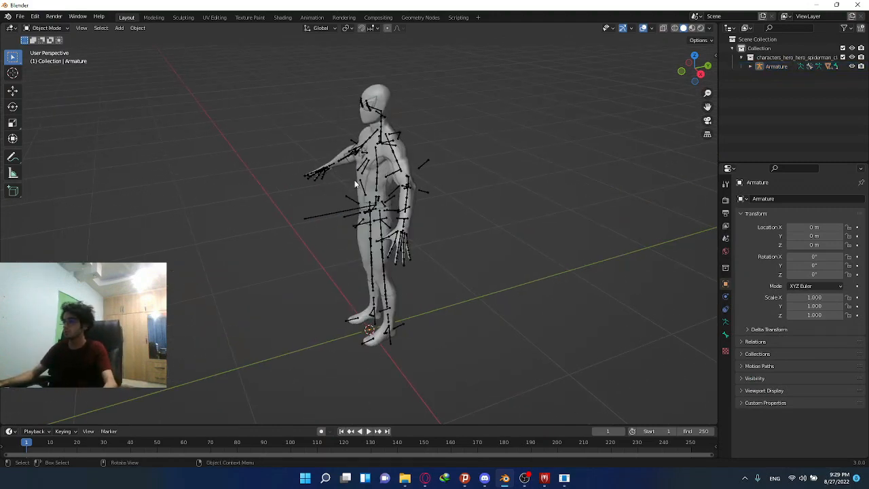
middle_drag(357, 184, 492, 151)
shift+middle_drag(485, 151, 401, 229)
scroll(400, 229, up, 6)
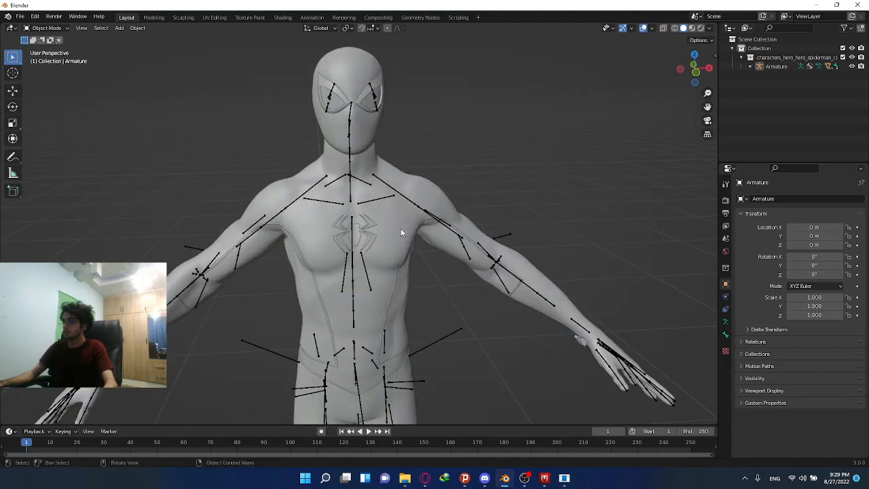
click(351, 183)
key(h)
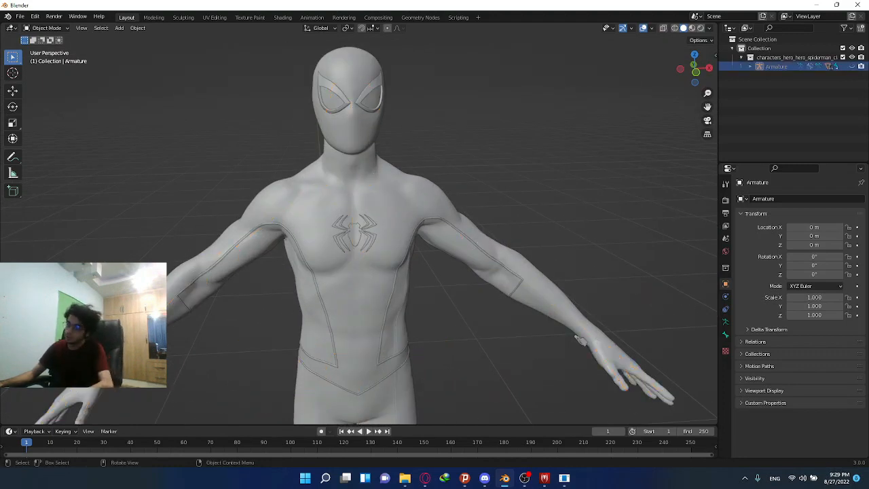
click(578, 338)
key(Delete)
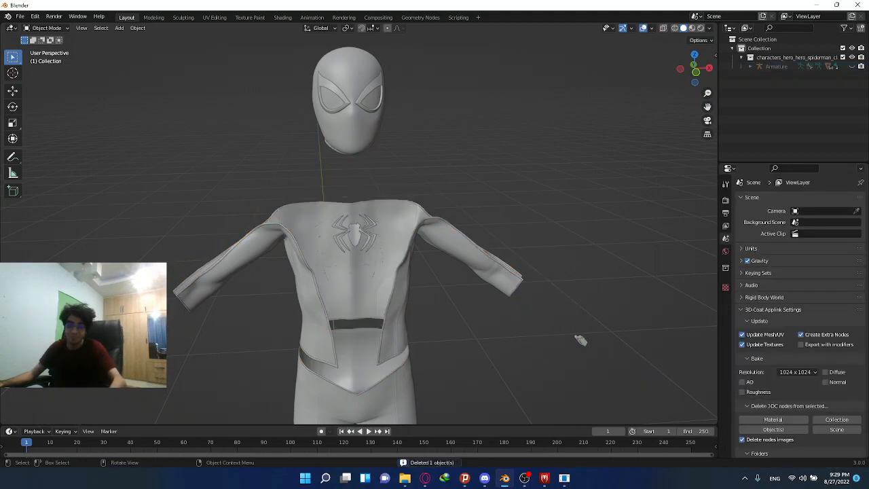
key(ctrl+z)
- Delete the small web-shooter meshes at the wrists of the Spider-Man model
click(580, 339)
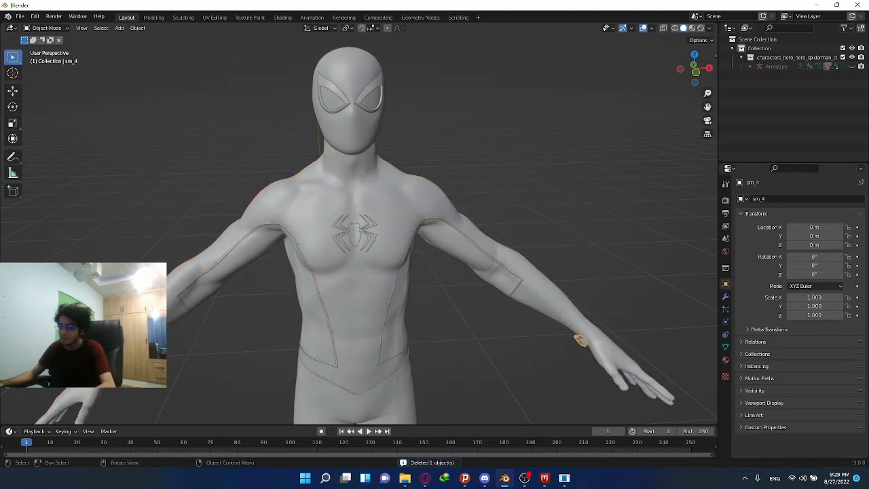
key(Delete)
click(583, 341)
click(583, 342)
key(Delete)
- Delete the eye lens and eye frame meshes from the mask, leaving the head plain
click(329, 104)
key(Delete)
click(332, 90)
key(Delete)
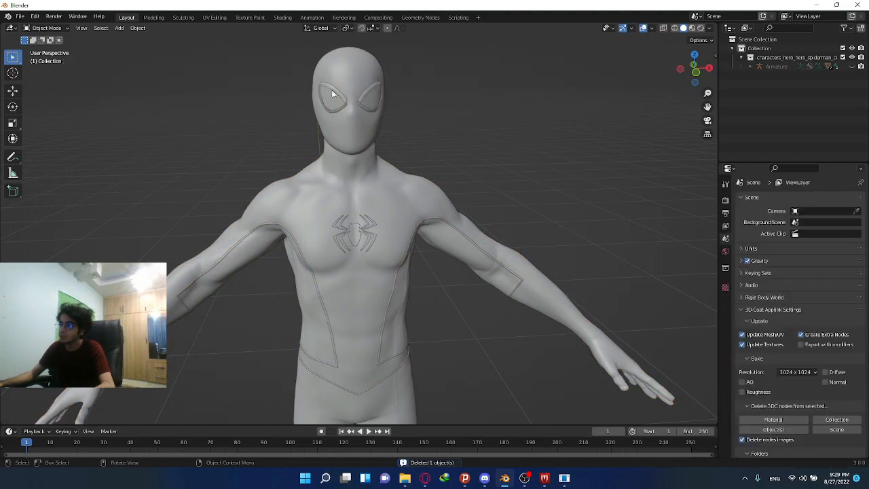
click(331, 92)
key(Delete)
click(332, 94)
key(Delete)
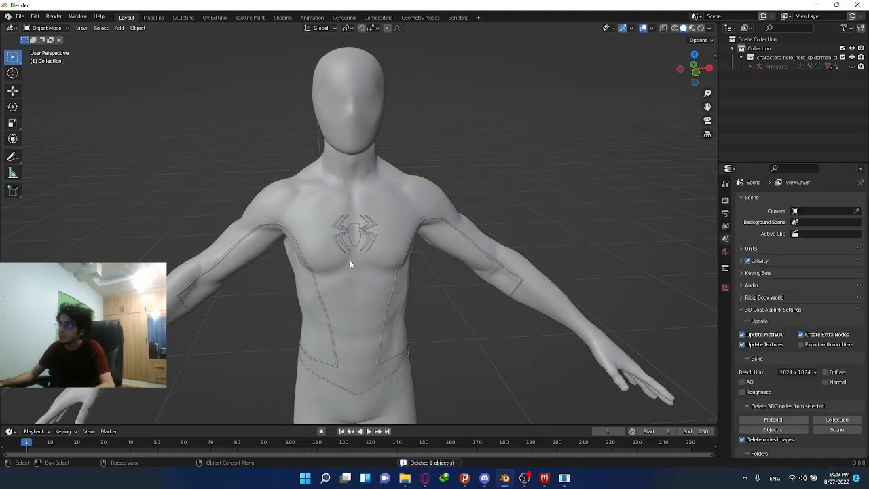
- Delete the spider emblem geometry from the chest and back of the sm_3 mesh in Edit Mode with X-ray on
click(354, 232)
middle_drag(367, 242, 359, 245)
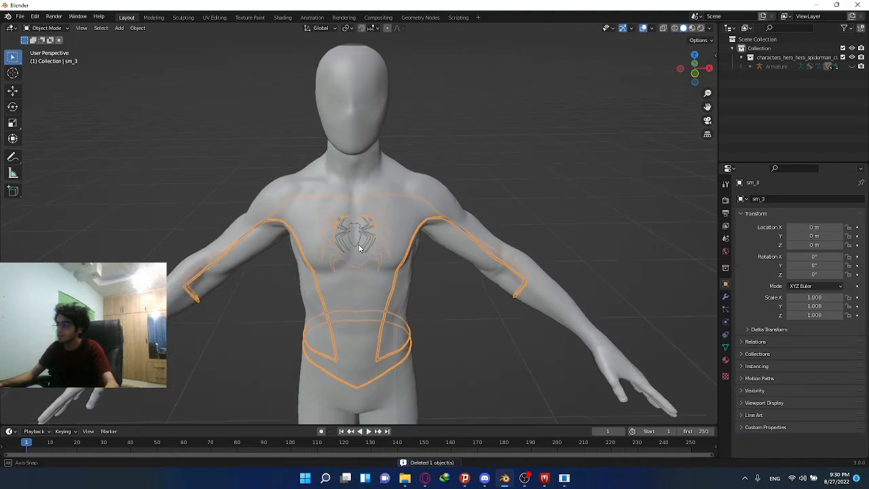
key(Tab)
scroll(358, 244, up, 4)
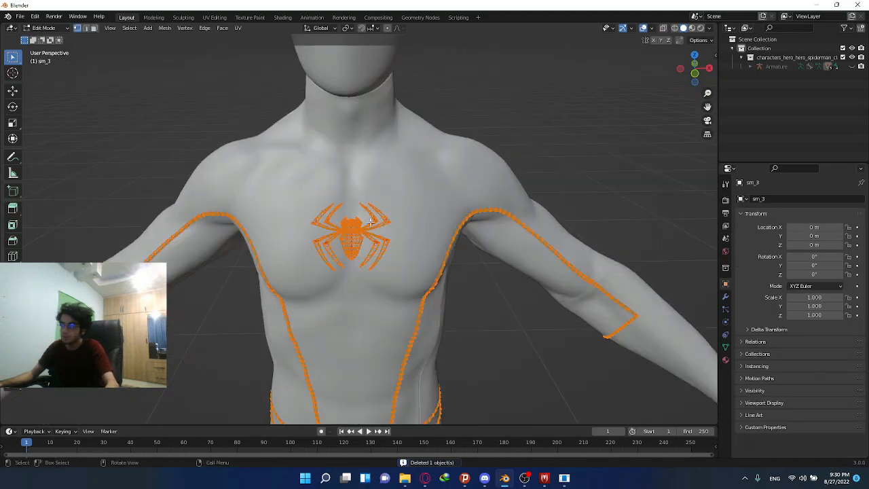
key(alt+z)
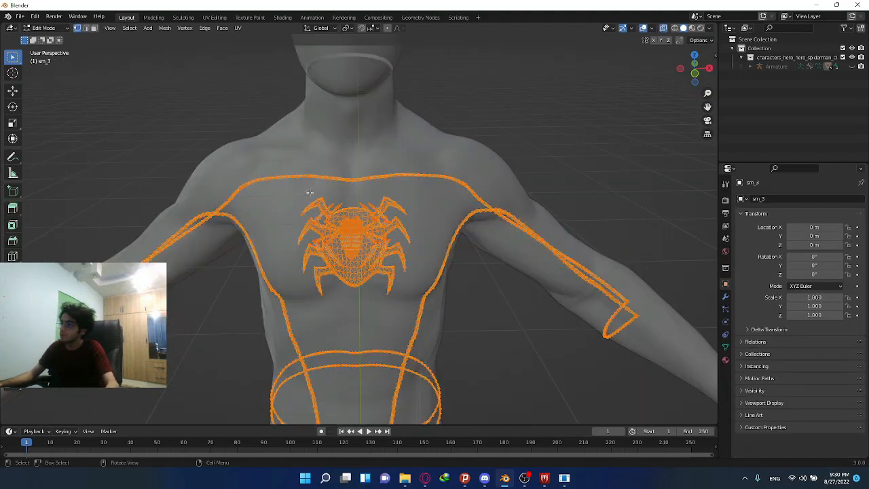
drag(296, 193, 411, 304)
key(x)
click(387, 285)
key(Tab)
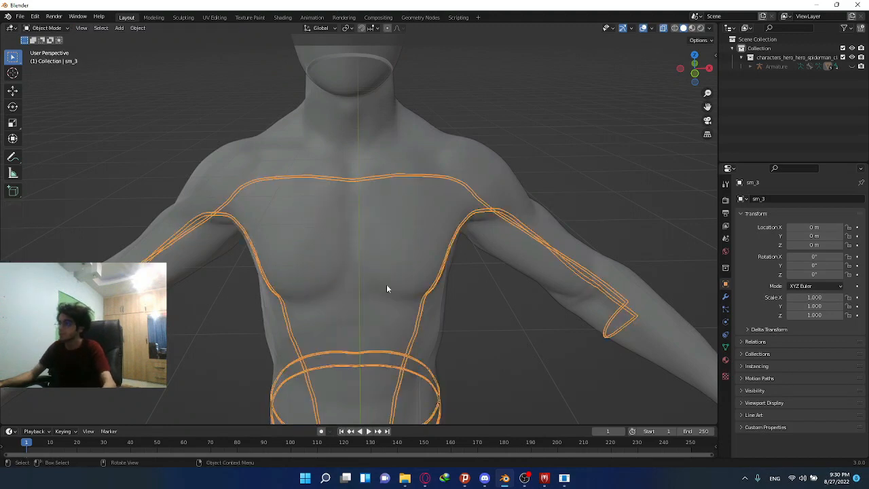
- Join all the remaining Spider-Man meshes into the single object sm_3
scroll(387, 286, down, 3)
scroll(386, 289, down, 4)
key(a)
right_click(323, 135)
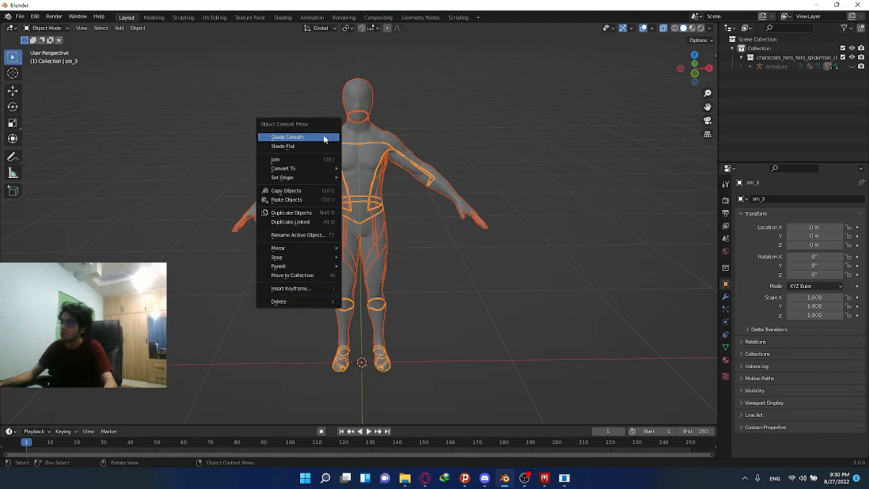
click(302, 158)
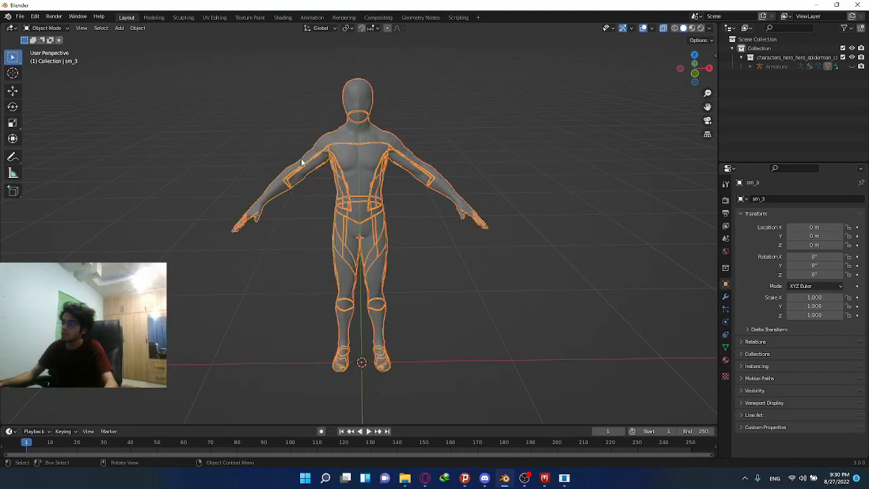
- Deselect the joined body, check it from several sides, and turn off the X-ray display
click(280, 126)
middle_drag(281, 123, 361, 146)
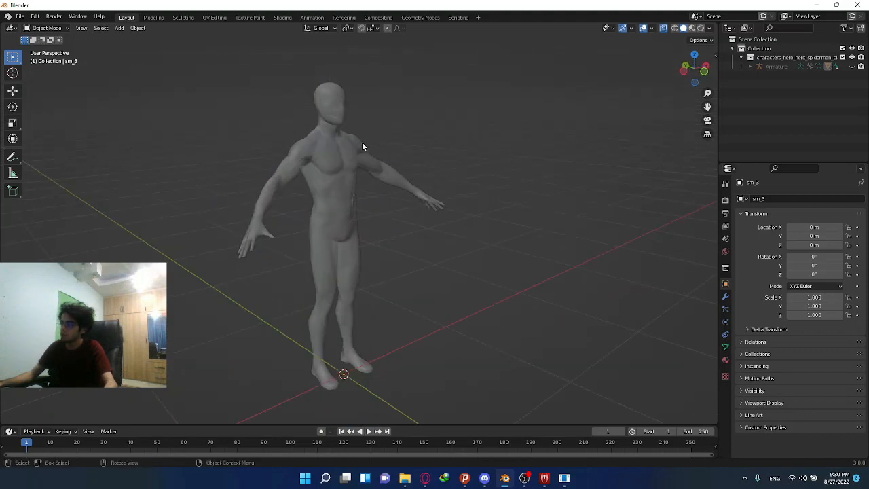
middle_drag(418, 166, 339, 165)
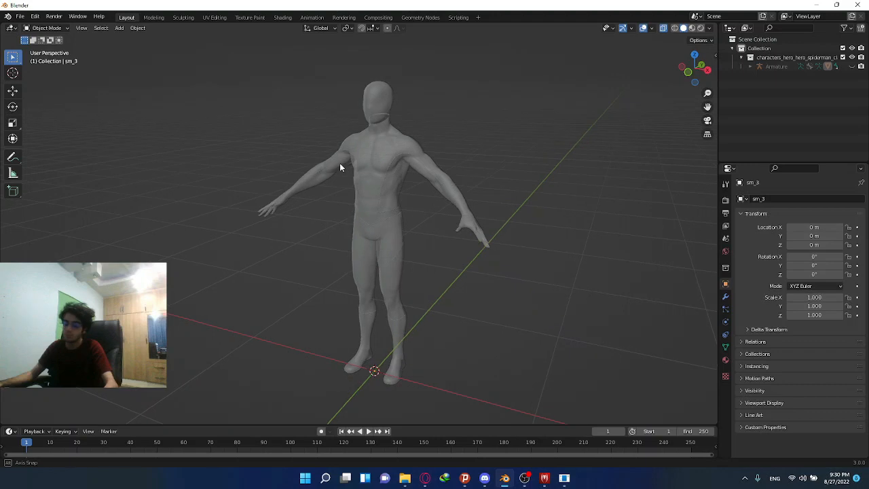
click(665, 29)
- Import the FBX file spidey (1).fbx from the Downloads folder into the scene
click(21, 17)
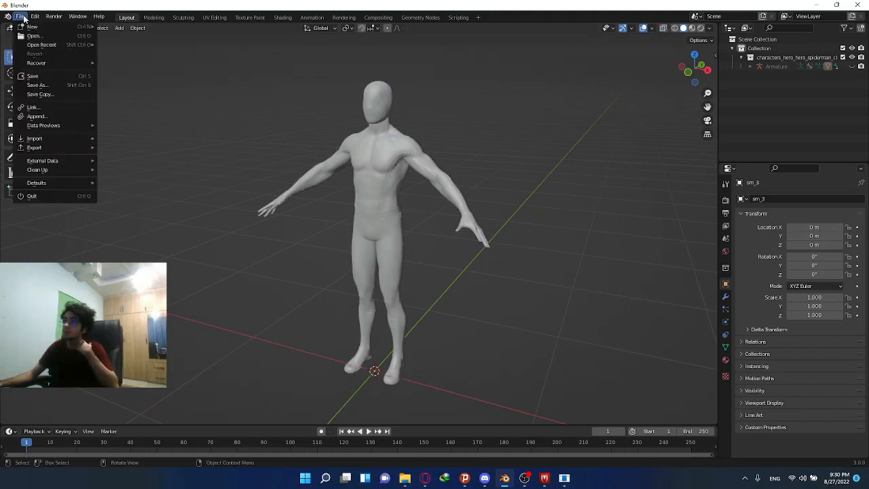
mouse_move(30, 138)
click(154, 214)
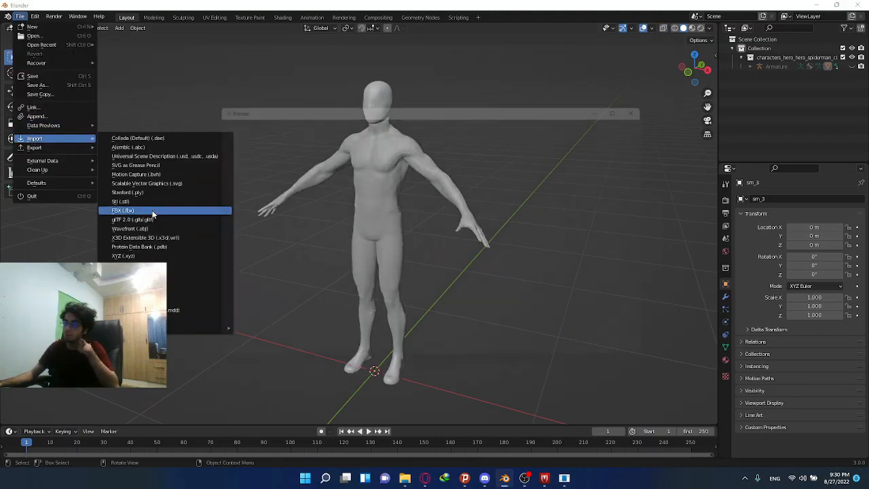
click(216, 218)
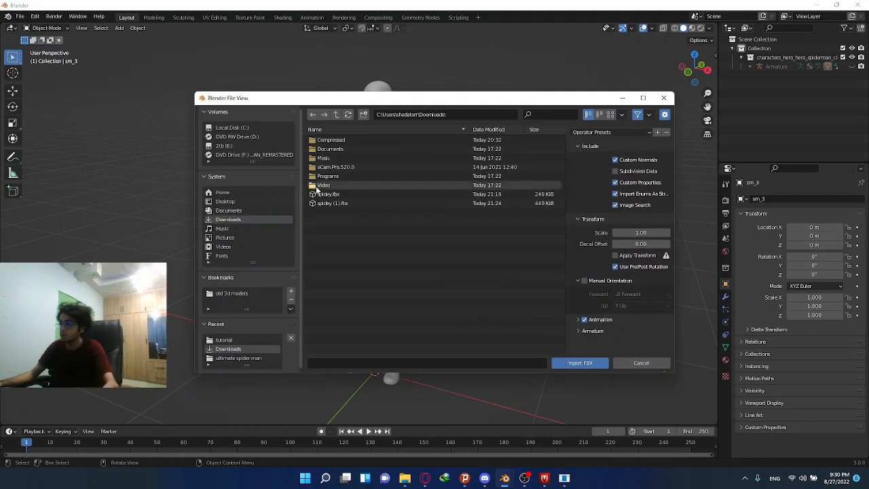
click(337, 204)
double_click(337, 203)
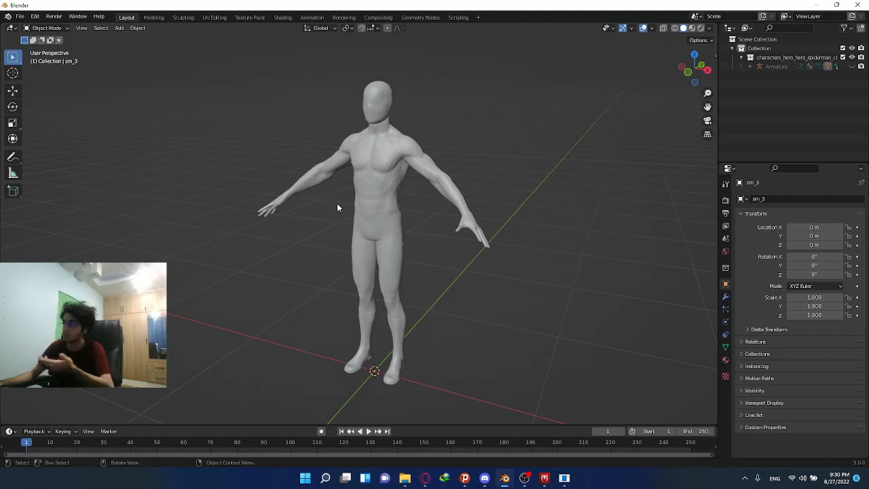
scroll(214, 196, down, 5)
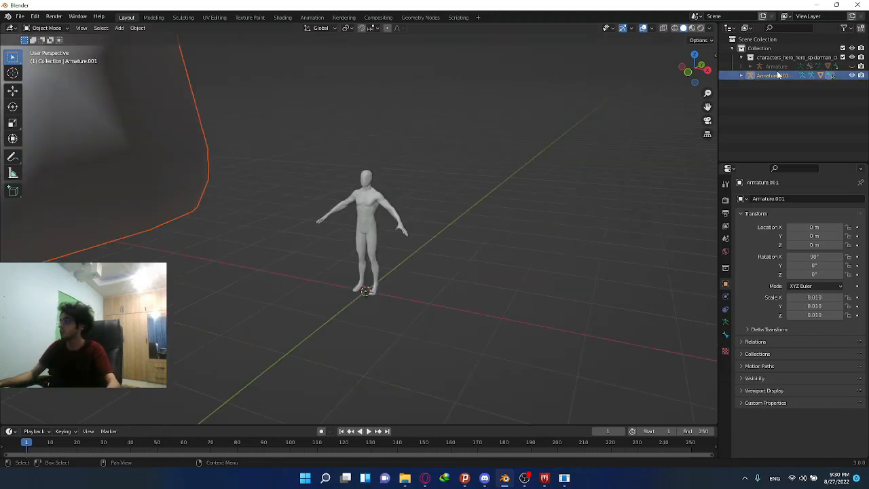
key(KP_Decimal)
scroll(475, 95, down, 4)
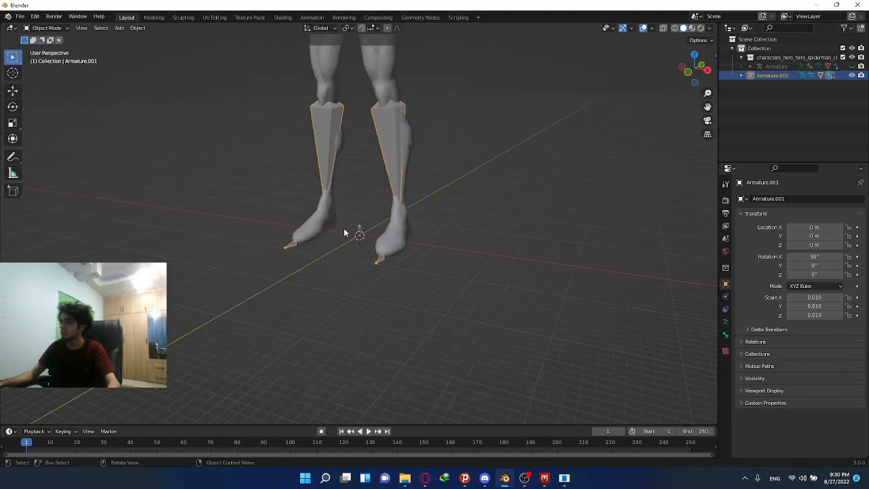
- From the front, scale Armature.001 uniformly down to about 0.000297 to roughly match the Spider-Man body's height
click(688, 73)
key(s)
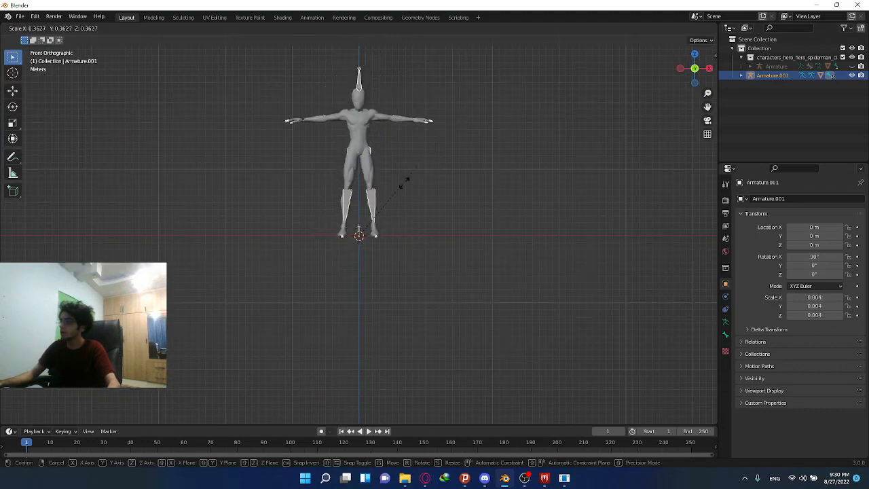
click(375, 216)
key(s)
scroll(380, 203, up, 10)
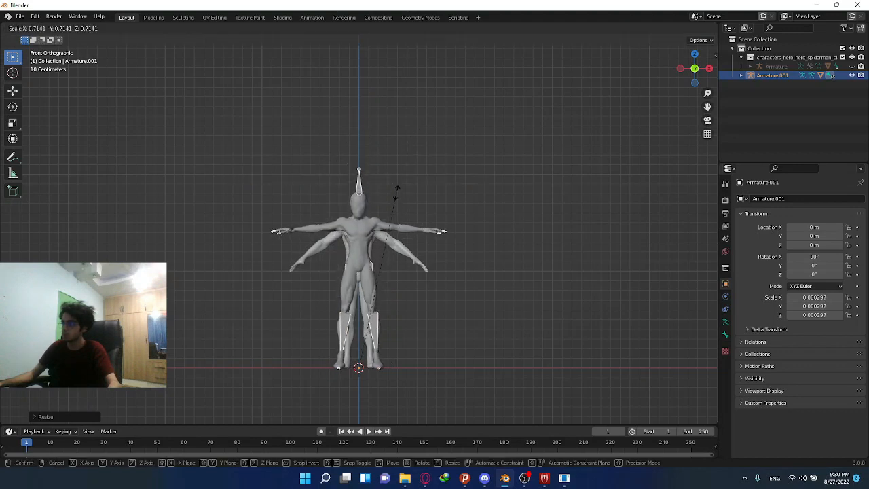
click(396, 189)
- Fine-tune the uniform scale of Armature.001 to about 0.000290, comparing the two heads from the side
click(707, 69)
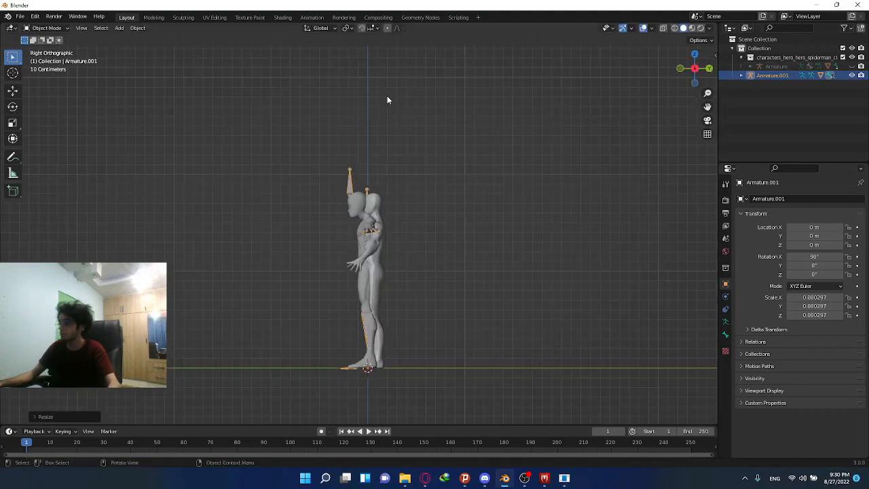
scroll(403, 137, up, 2)
key(s)
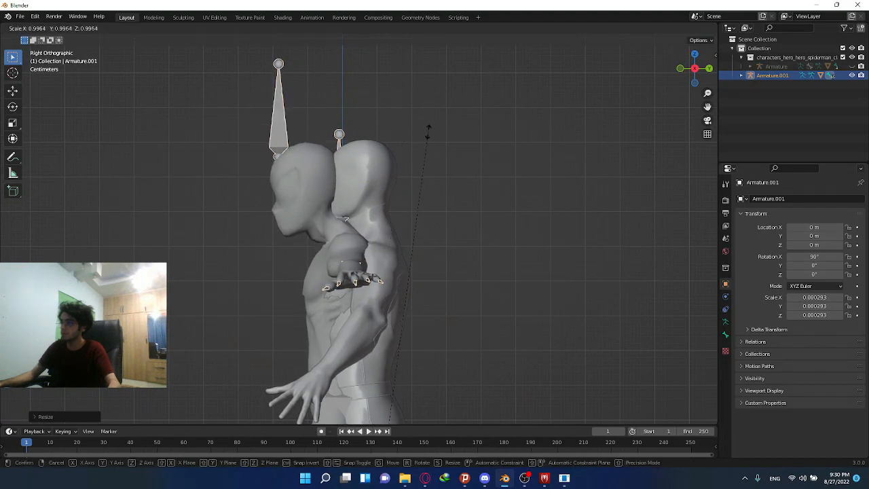
click(373, 197)
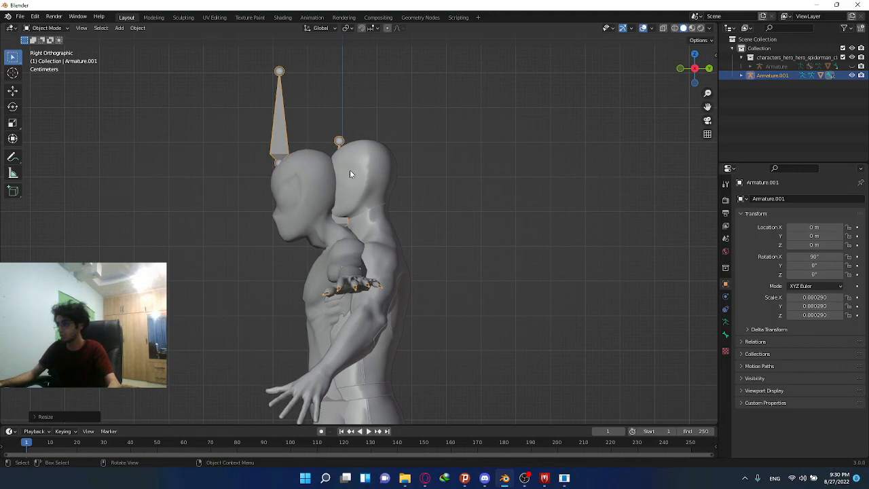
- Move Armature.001 about 1.42 m along the X axis so it stands beside the Spider-Man body, and deselect it
scroll(337, 175, down, 4)
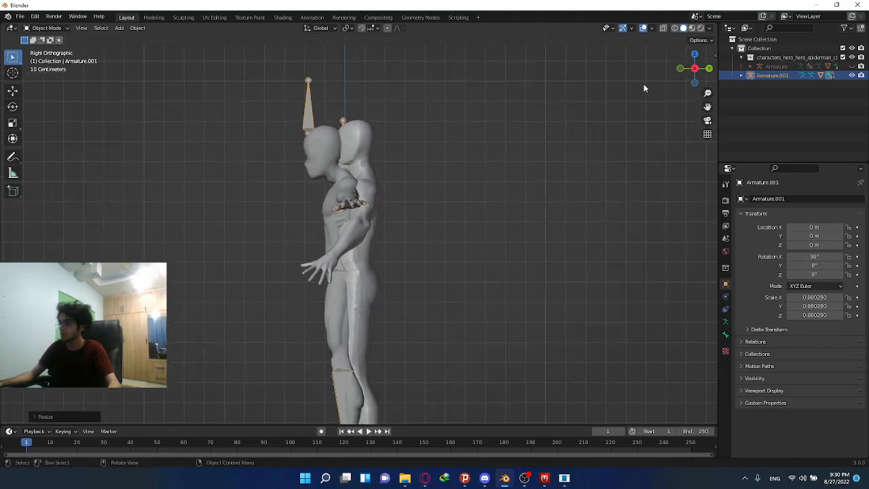
scroll(451, 275, down, 2)
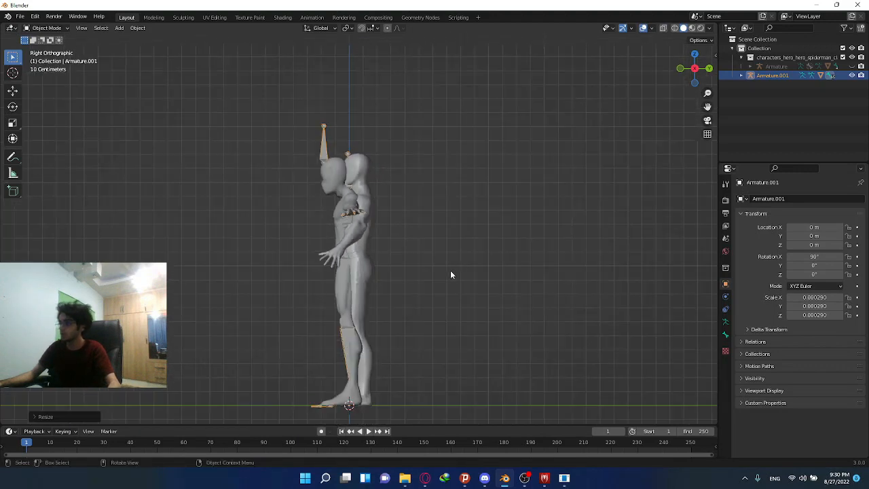
click(681, 70)
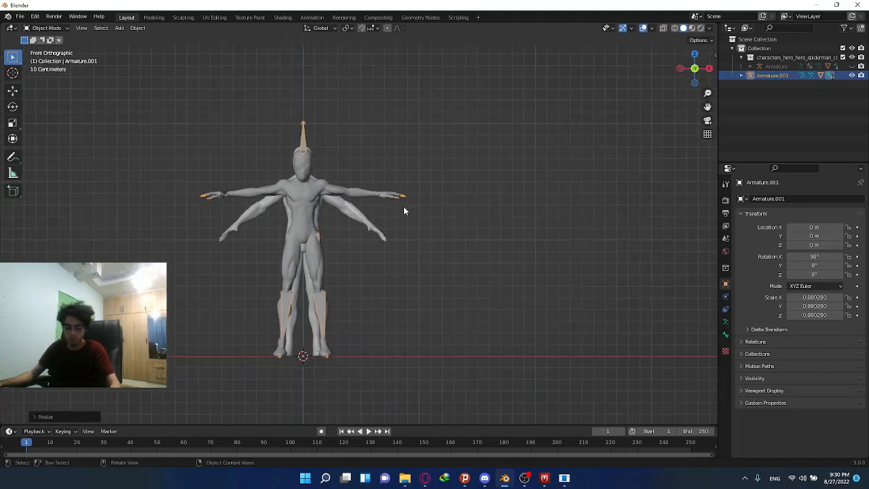
key(g)
key(x)
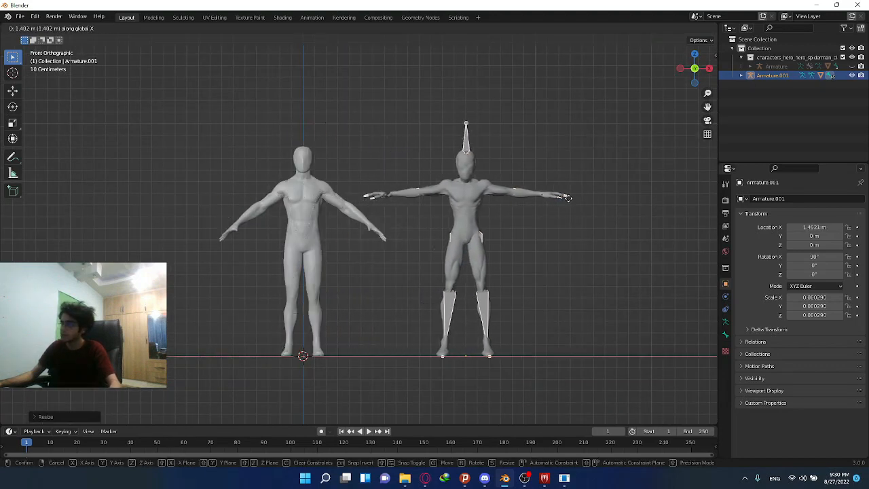
click(571, 199)
click(520, 237)
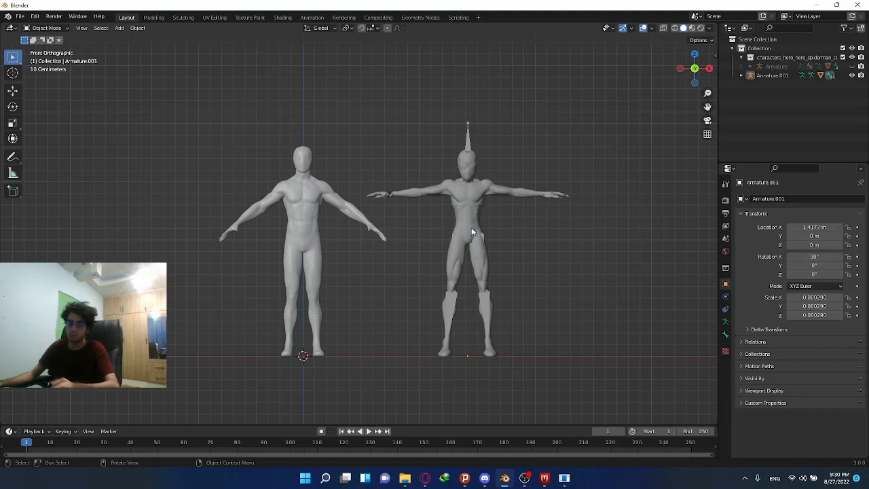
- Hide Armature.001 to compare the two bodies without bones, show it again and select it
click(851, 76)
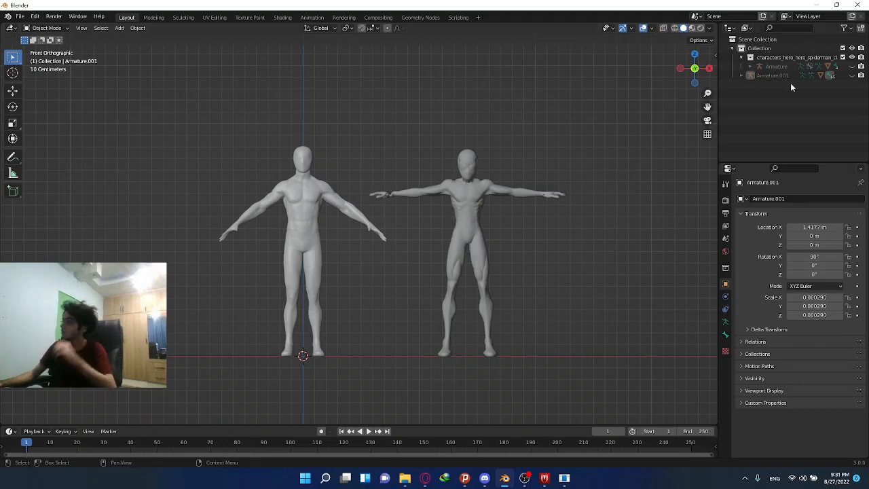
click(851, 75)
click(479, 149)
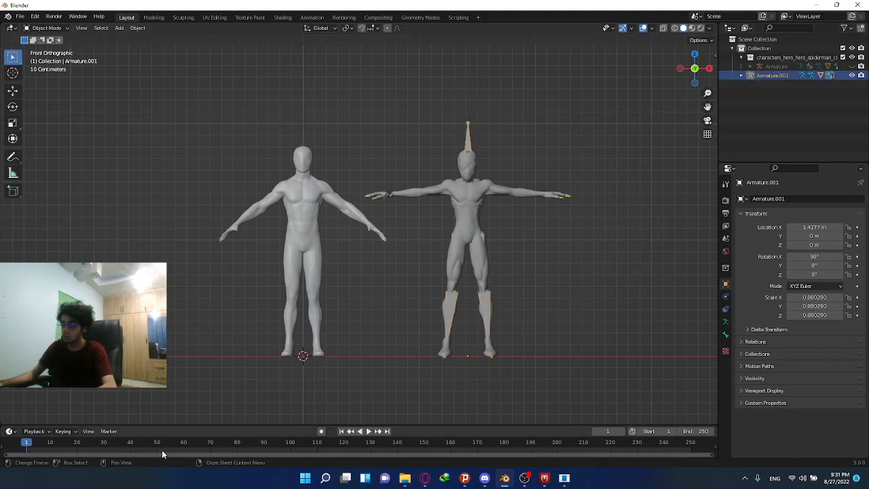
- Set the X location of Armature.001 to 0 m and switch the armature to Pose Mode
click(813, 226)
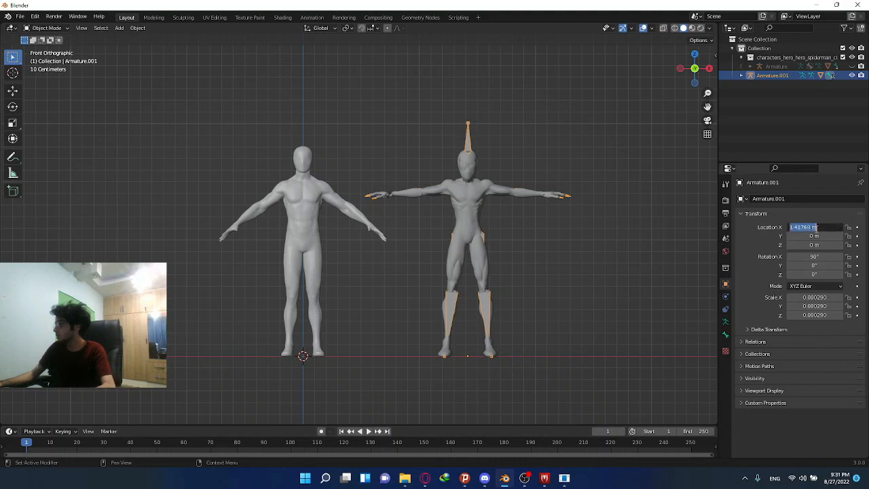
text(0)
key(Return)
click(25, 28)
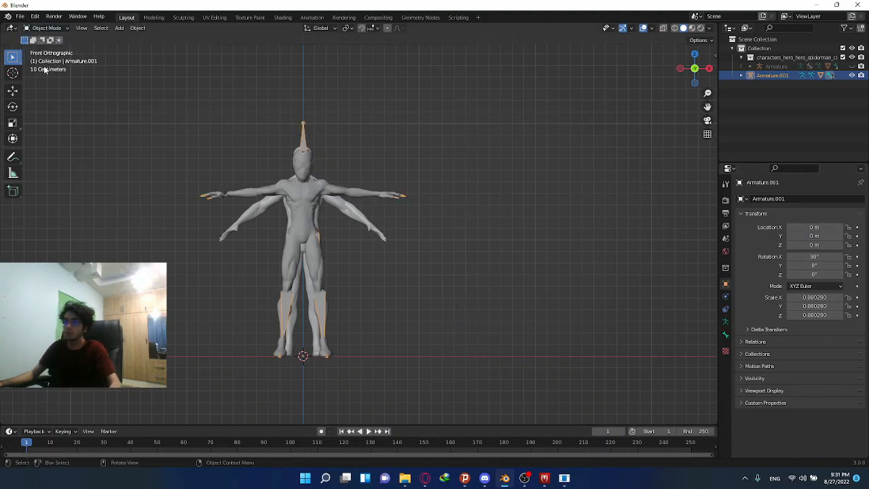
click(45, 28)
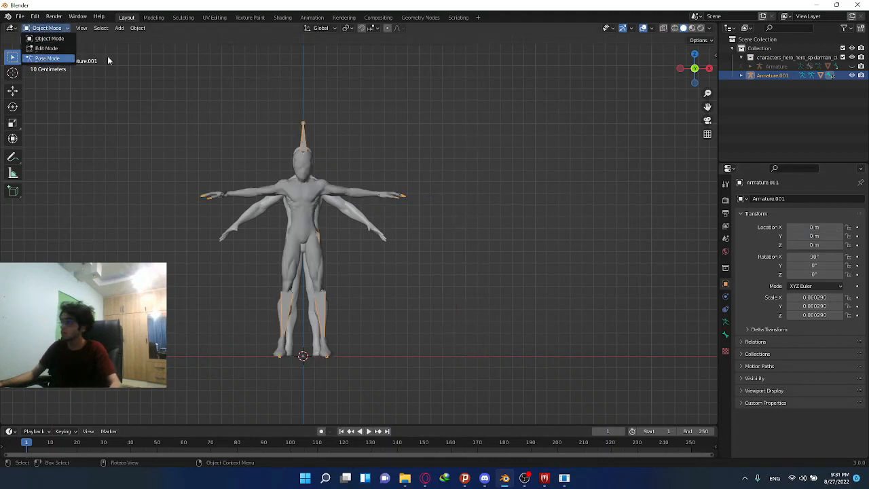
click(750, 67)
click(847, 69)
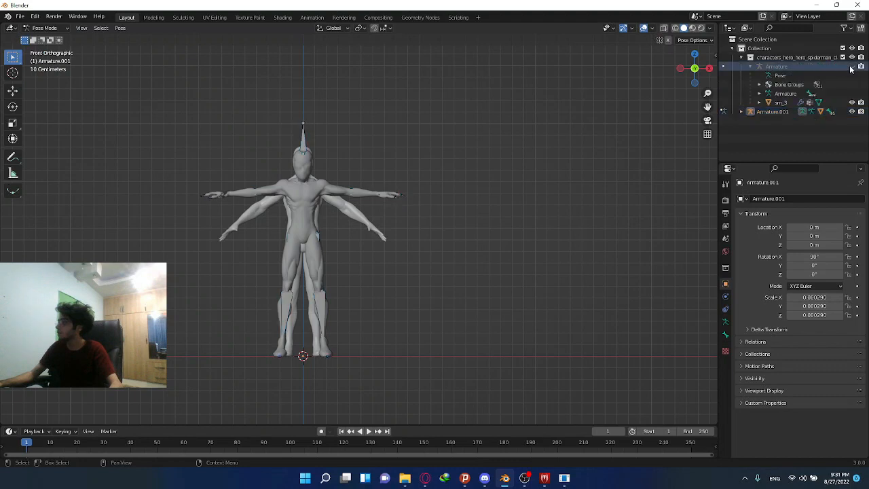
click(851, 66)
click(850, 66)
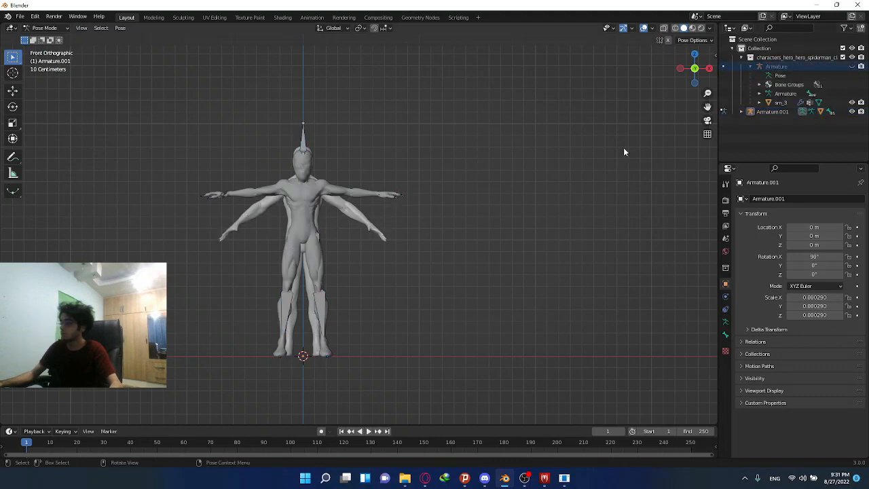
- Display the bones of Armature.001 in front of the mesh and as Stick shapes
click(725, 321)
click(765, 331)
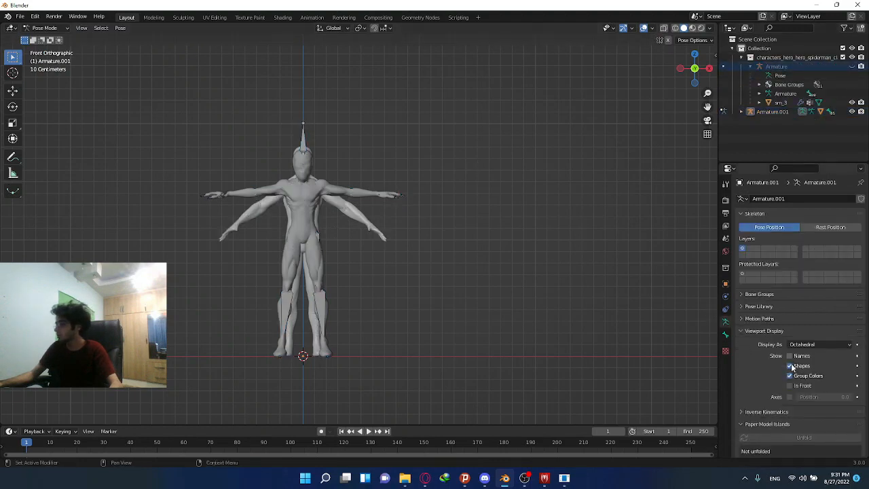
click(789, 385)
click(818, 344)
click(808, 365)
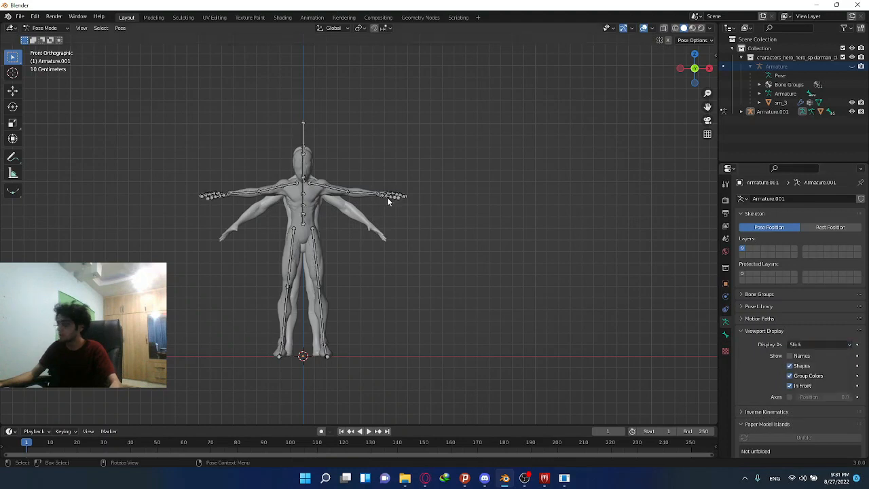
- From the left side, rotate the mixamorig:Neck bone about 53 degrees backward toward the Spider-Man body's neck
middle_drag(286, 170, 513, 175)
scroll(358, 177, up, 4)
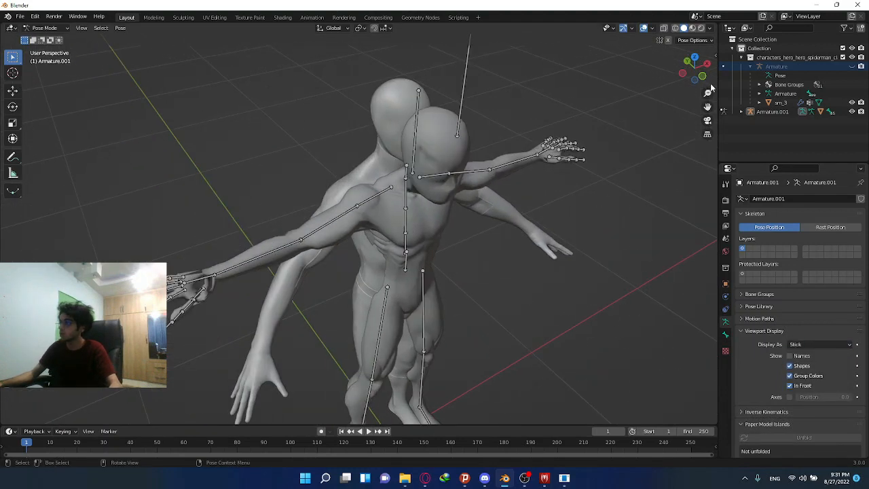
click(683, 75)
scroll(414, 182, up, 4)
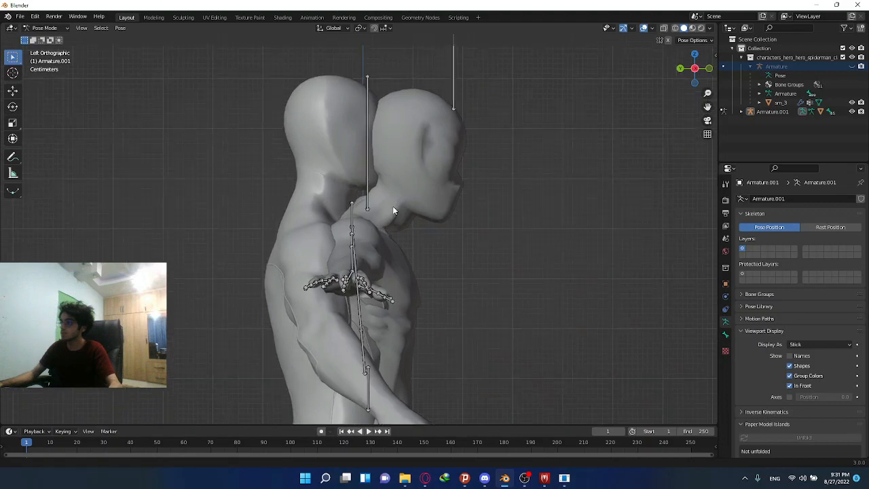
click(353, 211)
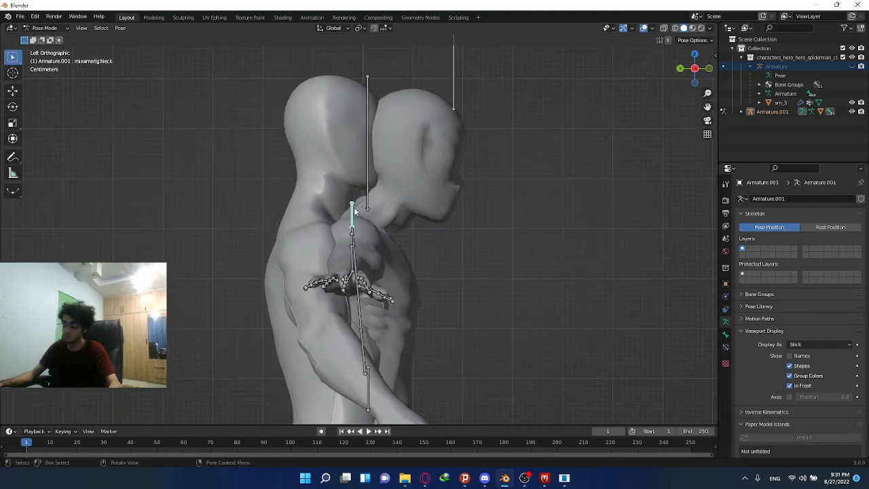
key(r)
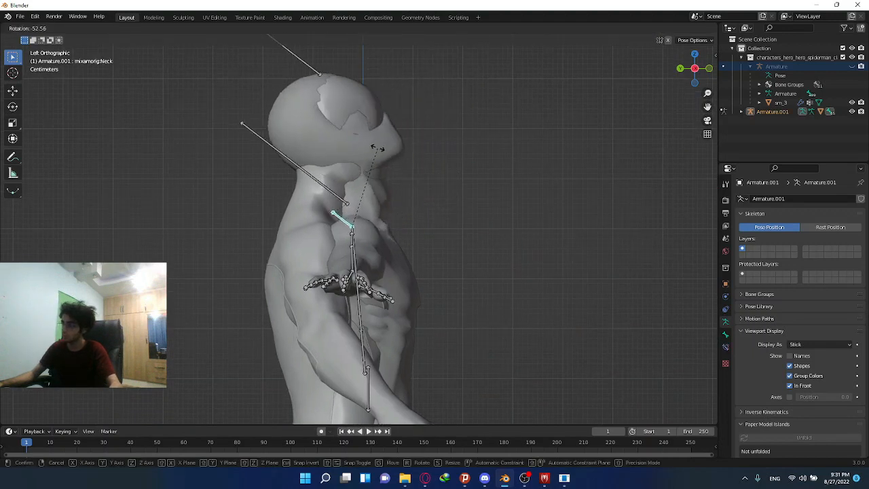
click(380, 150)
- Rotate the mixamorig:Head bone forward so the face points ahead, and slightly readjust the neck bone's rotation
click(312, 175)
key(r)
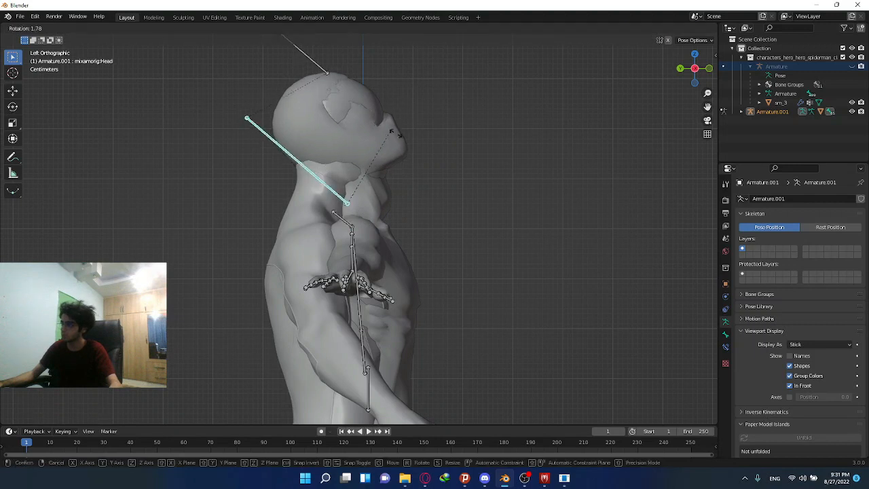
click(405, 180)
click(341, 219)
key(r)
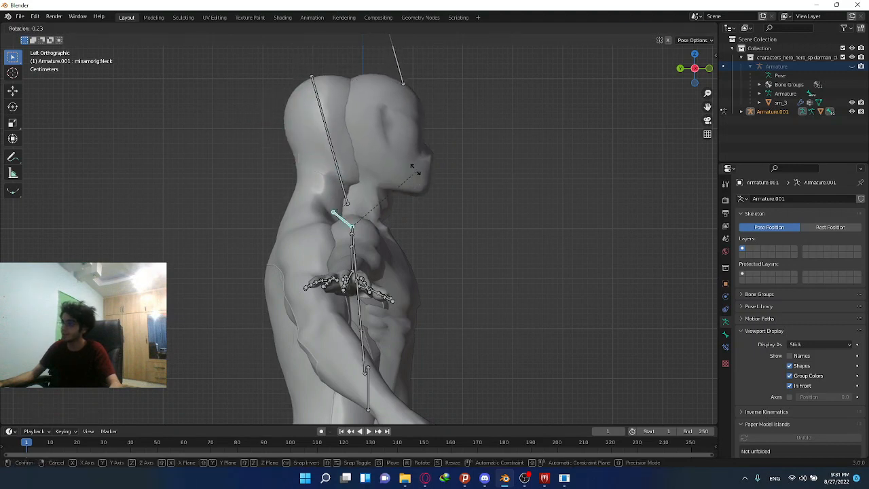
click(415, 169)
- Turn on X-axis mirroring for posing and view the armature from above
scroll(426, 239, down, 3)
shift+middle_drag(418, 294, 432, 209)
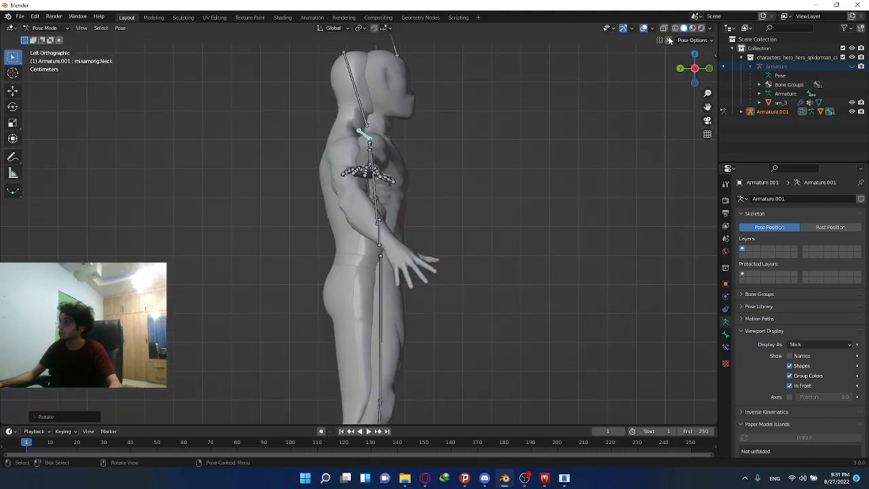
click(694, 54)
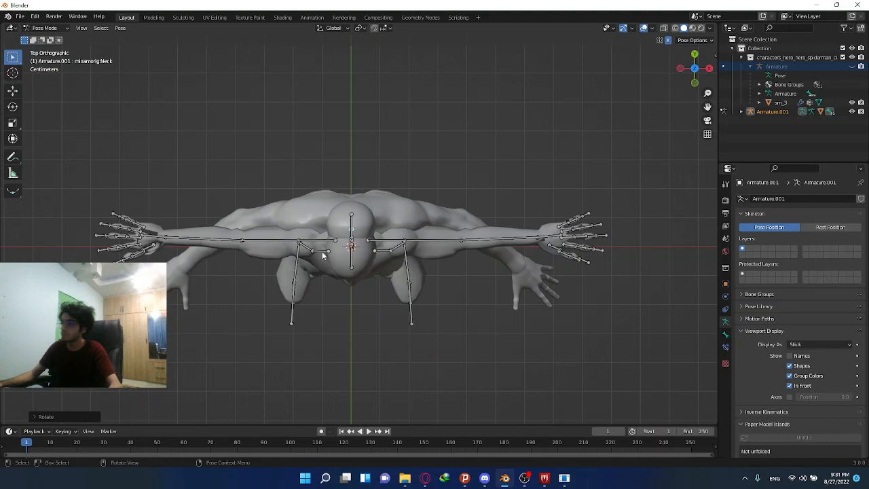
click(323, 254)
scroll(323, 255, up, 2)
key(r)
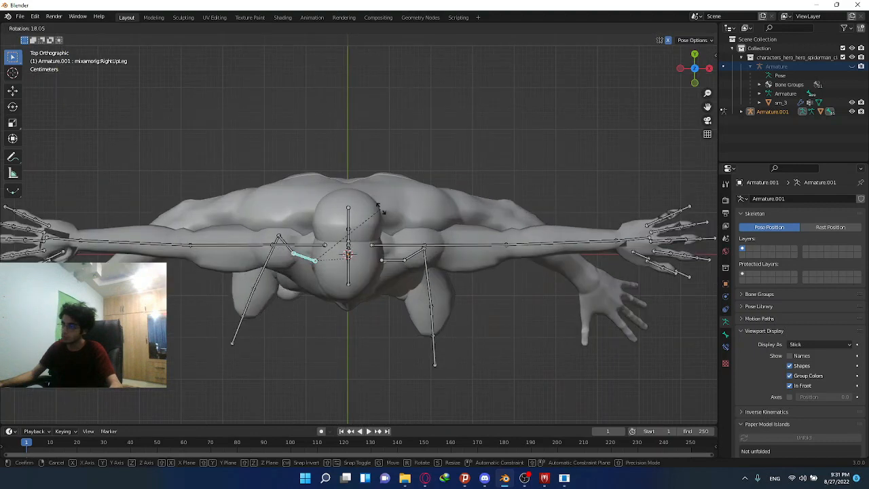
click(375, 208)
key(ctrl+z)
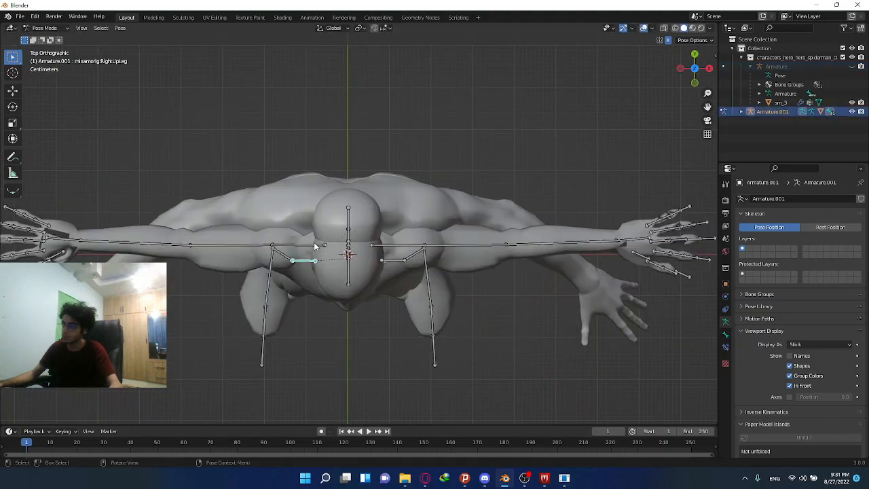
- Try to rotate the mixamorig:RightShoulder bone backward with X-axis mirroring on, and undo the rotation
click(315, 246)
middle_drag(315, 245, 326, 189)
key(r)
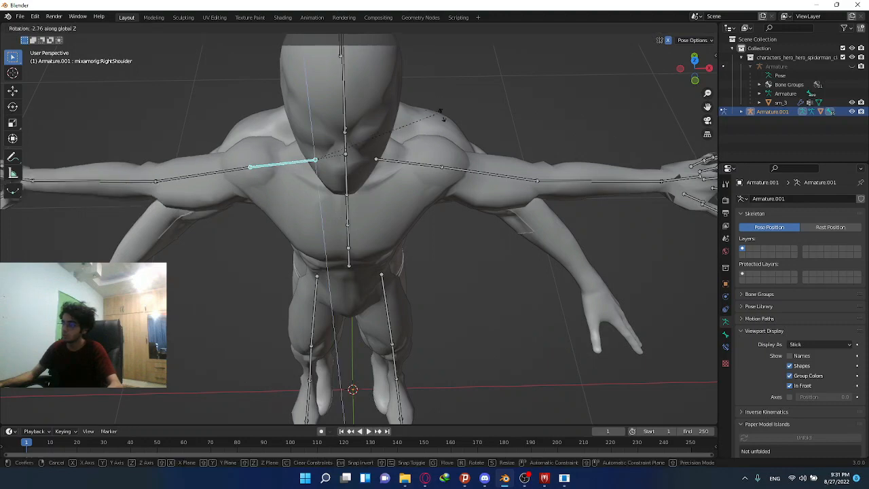
click(441, 146)
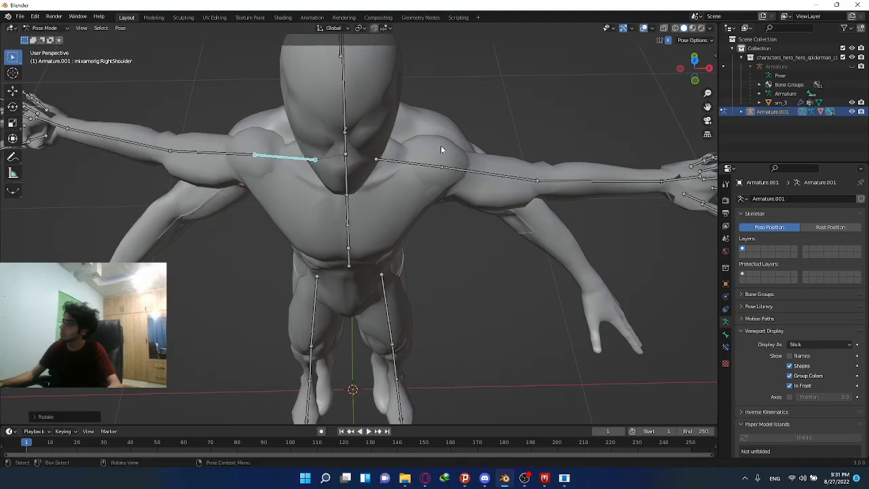
middle_drag(441, 146, 479, 163)
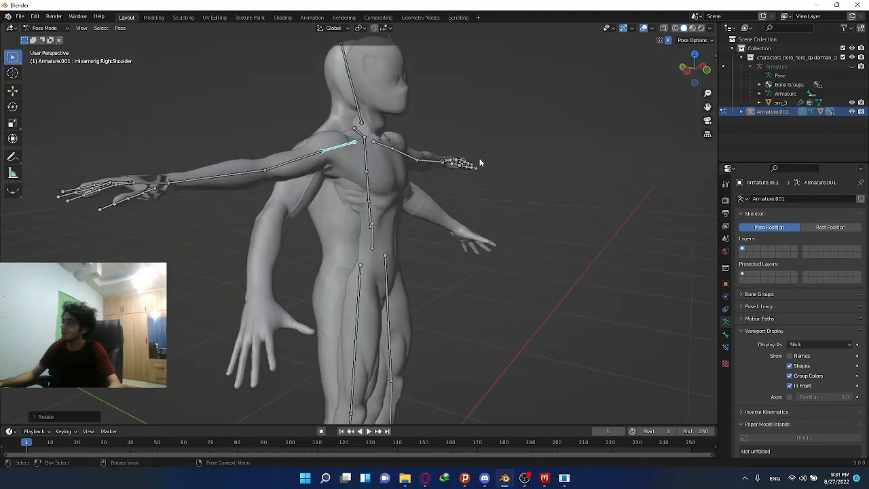
key(ctrl+z)
- Enable Relative Mirror for posing, try rotating the right shoulder bone around the Z axis, and undo the rotation
click(692, 41)
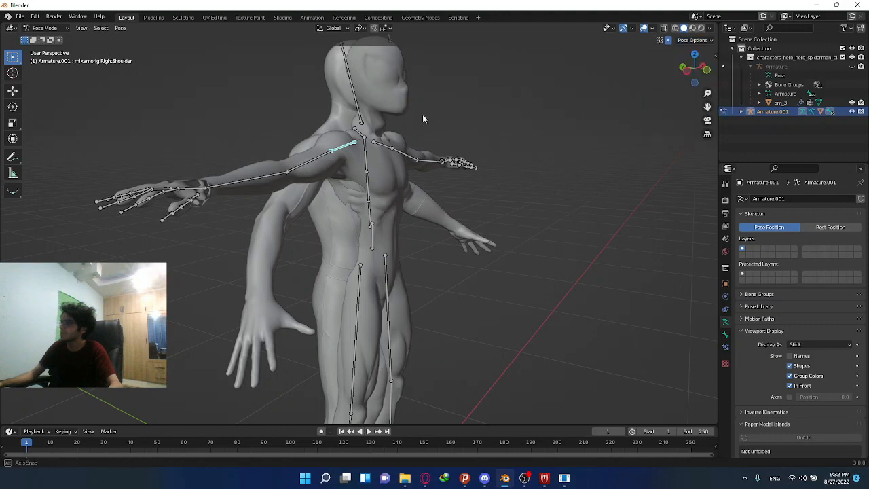
middle_drag(423, 116, 408, 150)
key(r)
key(z)
click(402, 203)
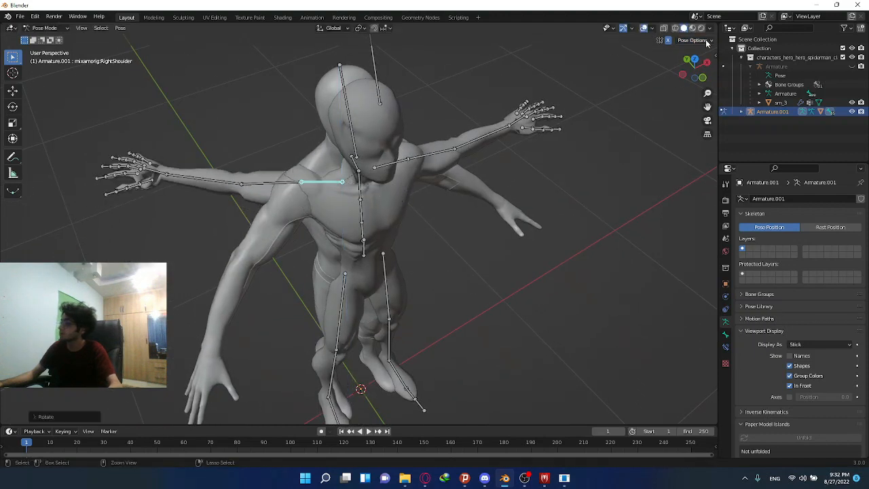
key(ctrl+z)
- Try the Auto IK and Affect Only Locations pose options with all bones selected, and reselect only the right shoulder bone
click(706, 41)
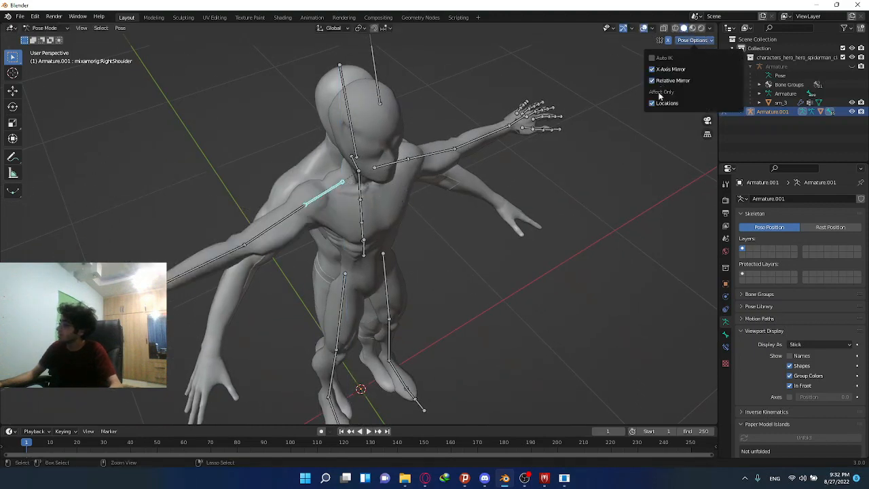
key(a)
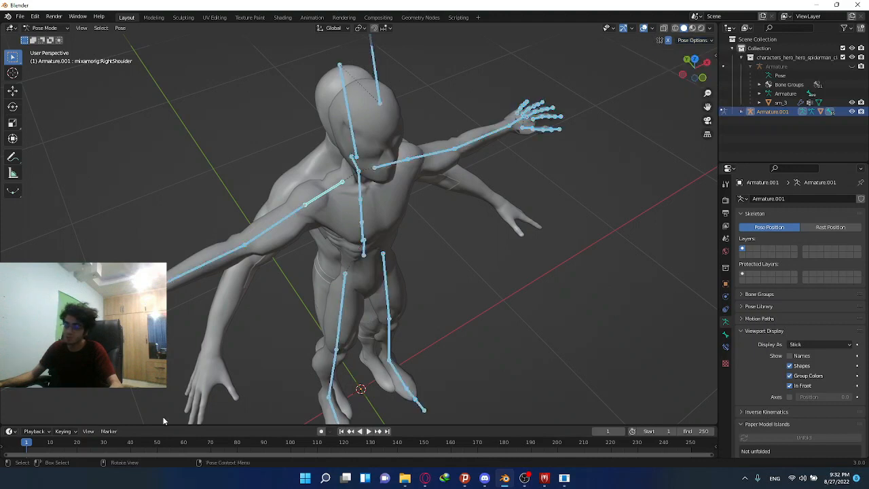
click(584, 86)
click(340, 184)
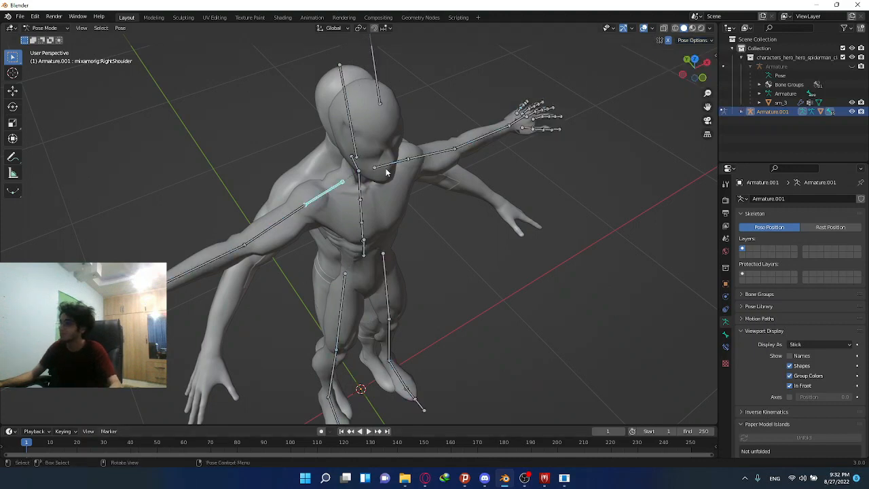
middle_drag(341, 185, 368, 176)
scroll(358, 179, down, 3)
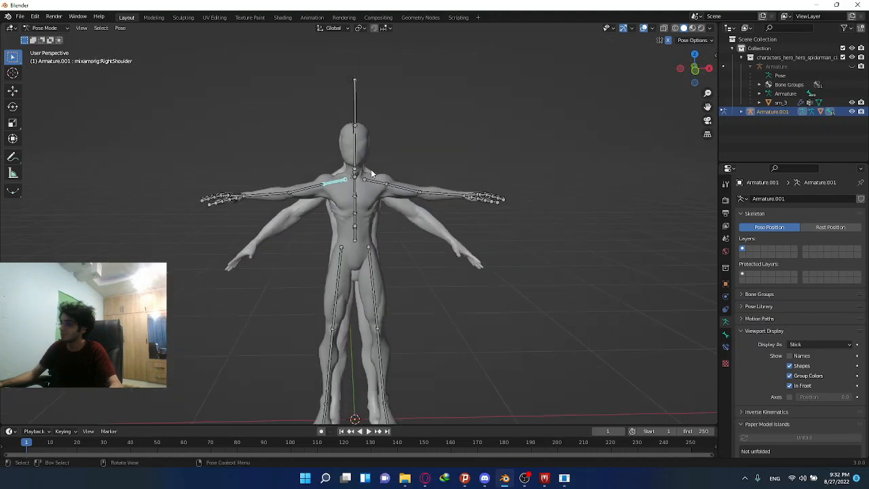
scroll(461, 113, up, 3)
- Rotate the mixamorig:RightShoulder bone backward in the top view toward the body's shoulder
click(696, 50)
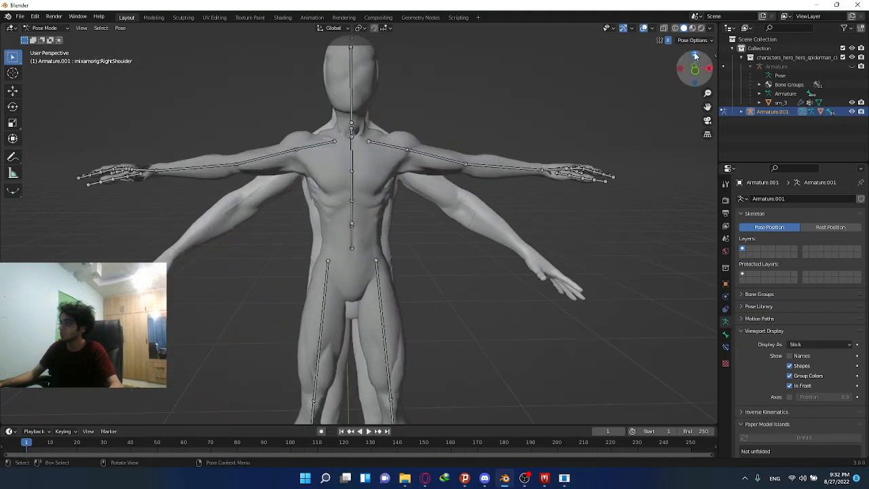
click(694, 55)
click(316, 252)
scroll(316, 253, up, 2)
key(r)
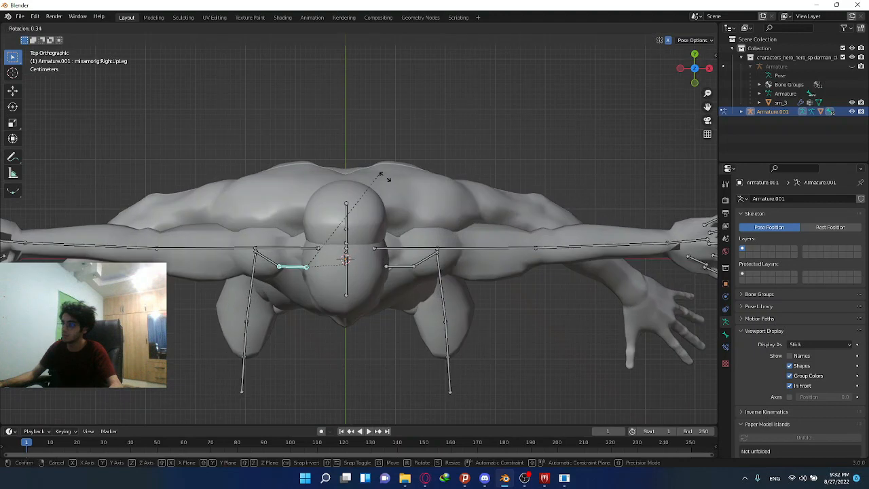
click(323, 244)
click(307, 248)
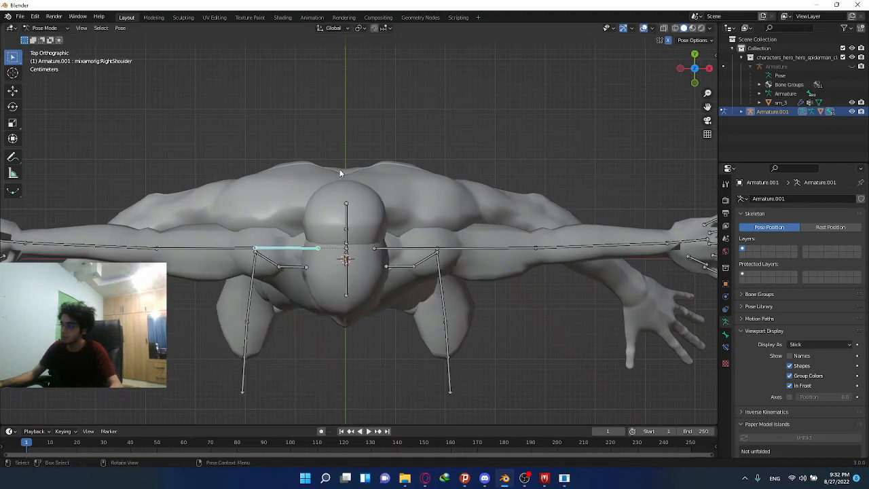
key(r)
click(366, 201)
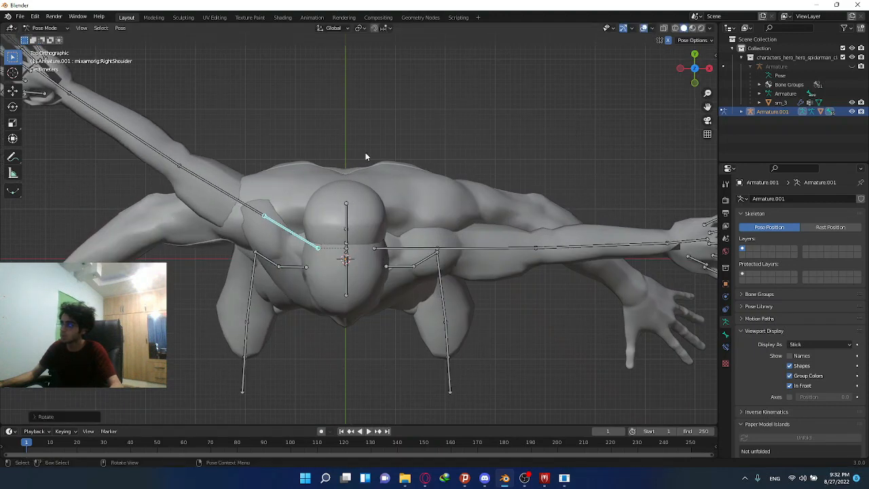
- Rotate the mixamorig:RightArm bone downward in the front view to follow the slope of the body's upper arm
click(222, 191)
click(694, 83)
key(r)
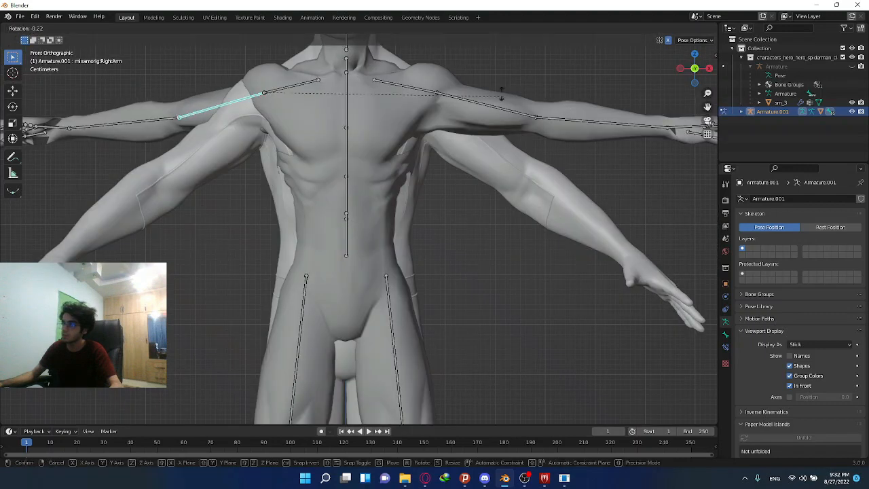
click(132, 200)
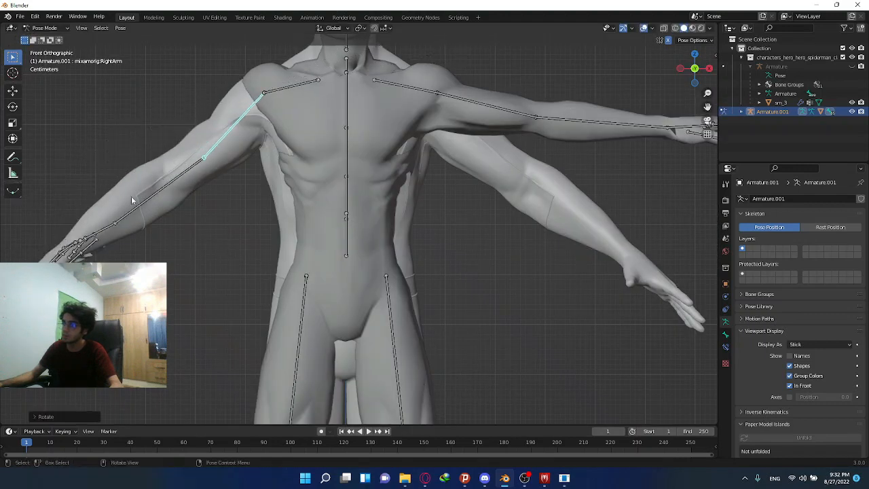
- Rotate the mixamorig:RightArm bone from the side to line it up with the depth of the body's upper arm
click(163, 188)
middle_drag(164, 188, 420, 252)
click(380, 273)
key(r)
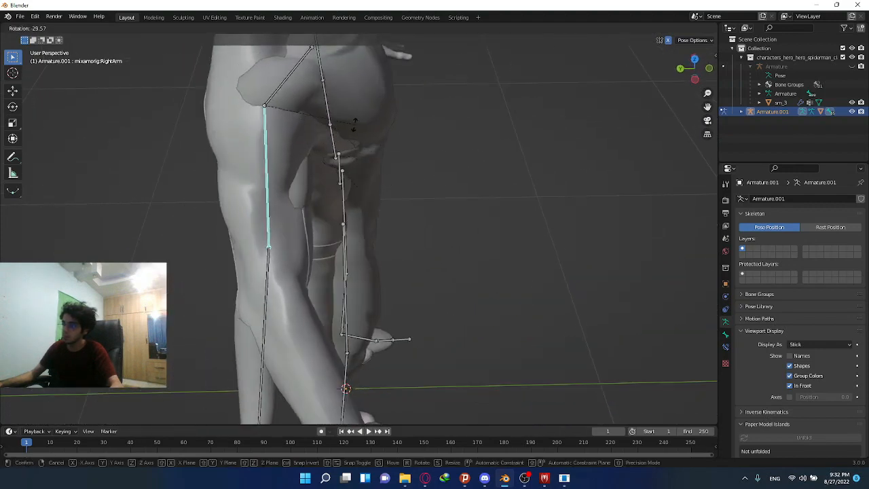
click(287, 283)
- Rotate the mixamorig:RightForeArm bone forward from the side to follow the body's bent lower arm
click(270, 310)
scroll(292, 313, down, 4)
shift+middle_drag(386, 285, 379, 229)
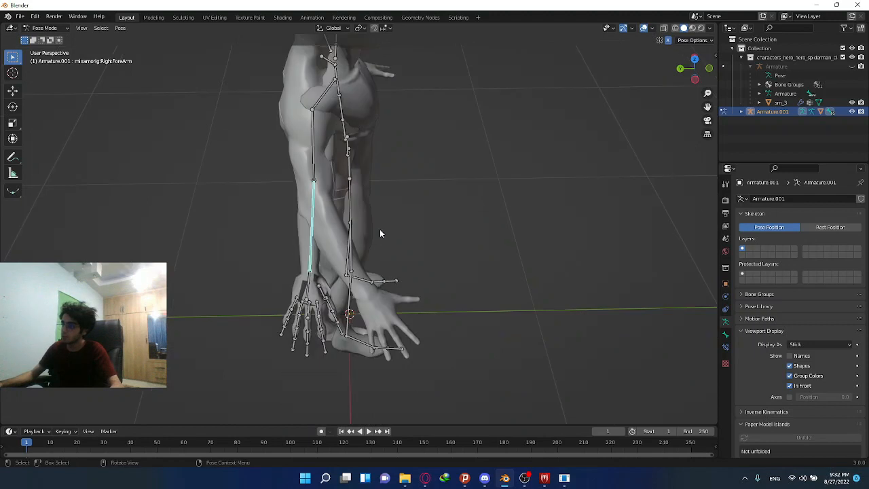
scroll(406, 291, up, 1)
mouse_move(405, 291)
shift+middle_down()
mouse_move(384, 228)
mouse_move(390, 283)
shift+middle_up()
key(r)
click(372, 214)
- Turn off Auto IK and move the mixamorig:RightShoulder bone outward and back into the body's shoulder
click(317, 116)
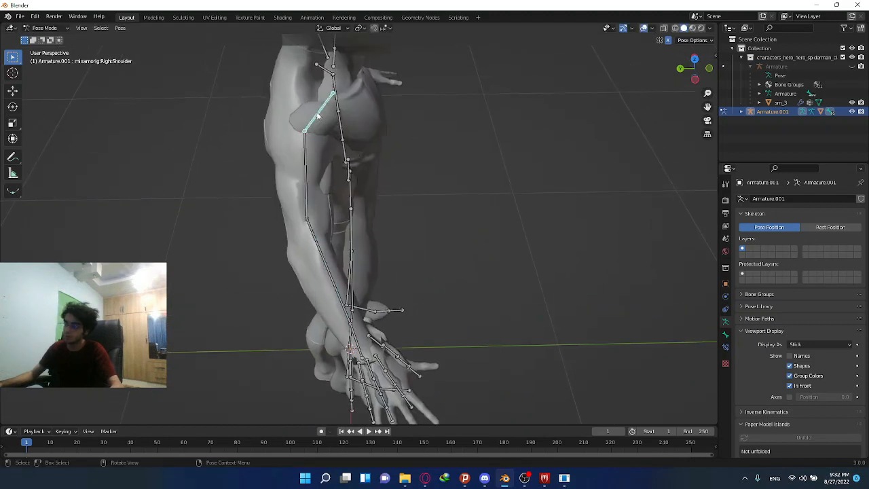
middle_drag(338, 121, 326, 106)
key(g)
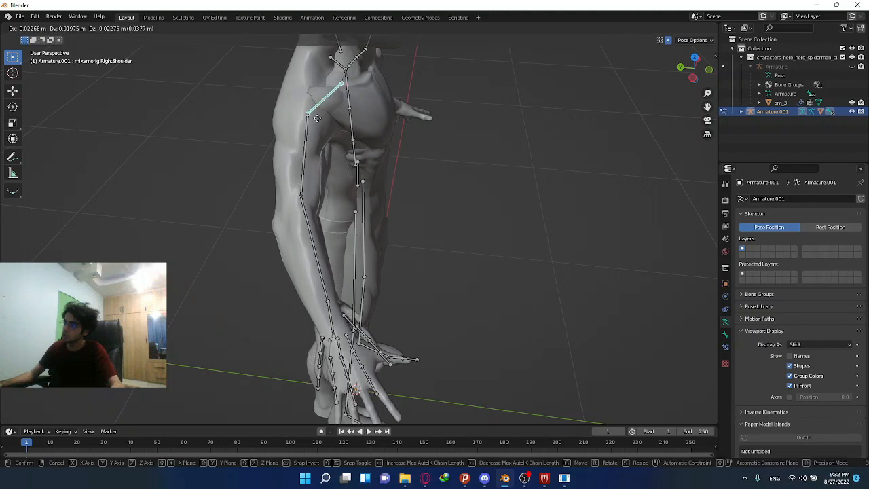
click(331, 109)
click(689, 41)
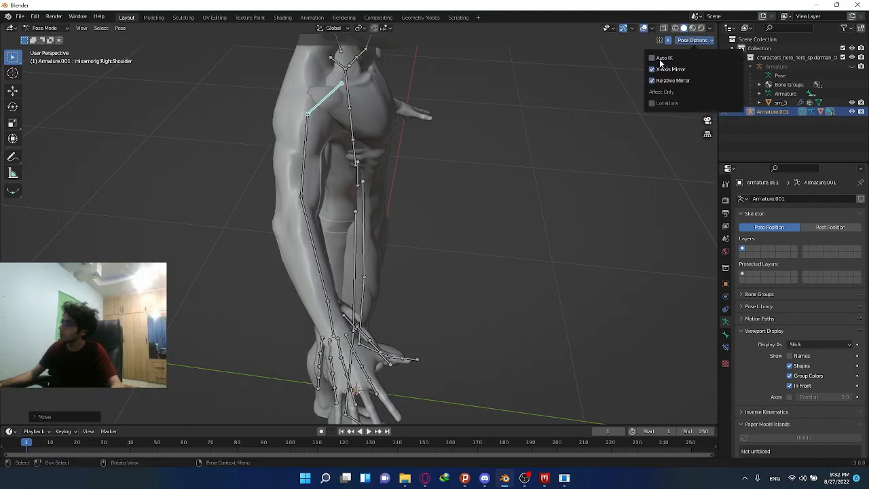
key(g)
key(Escape)
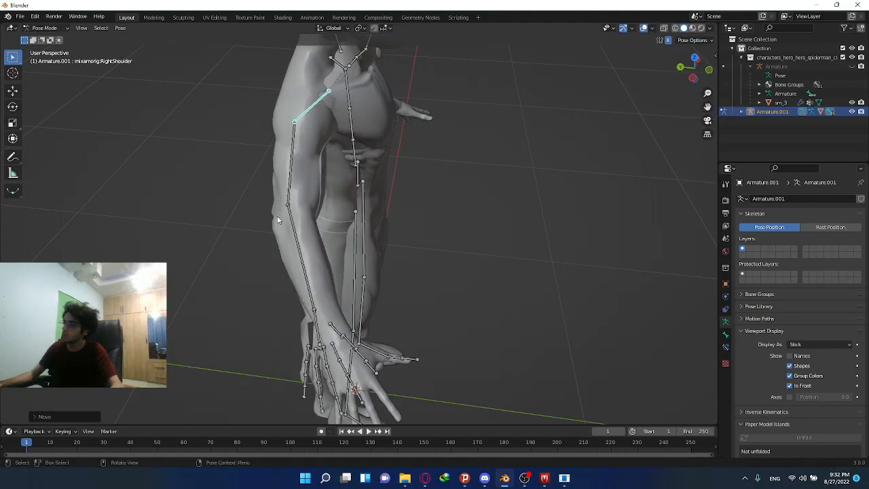
- Rotate the mixamorig:RightForeArm bone and the mixamorig:RightHand bone to match the body's wrist and hand direction
click(292, 252)
middle_drag(292, 251, 461, 247)
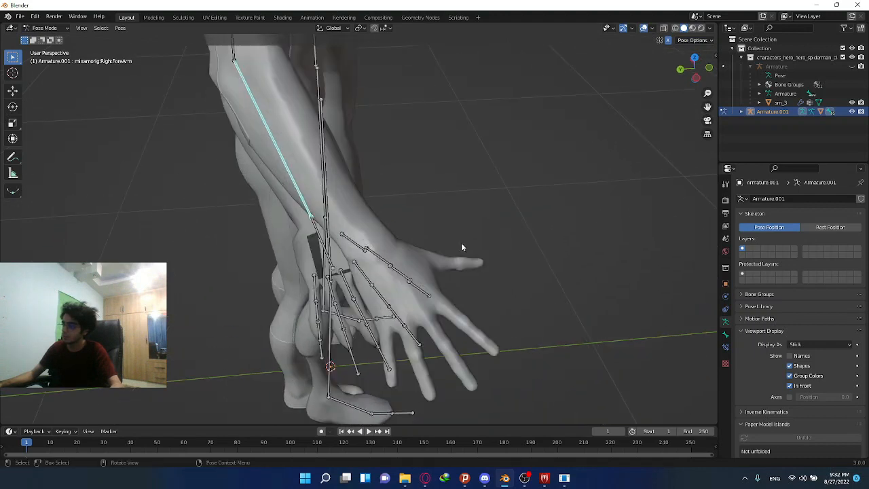
key(r)
click(439, 181)
click(353, 228)
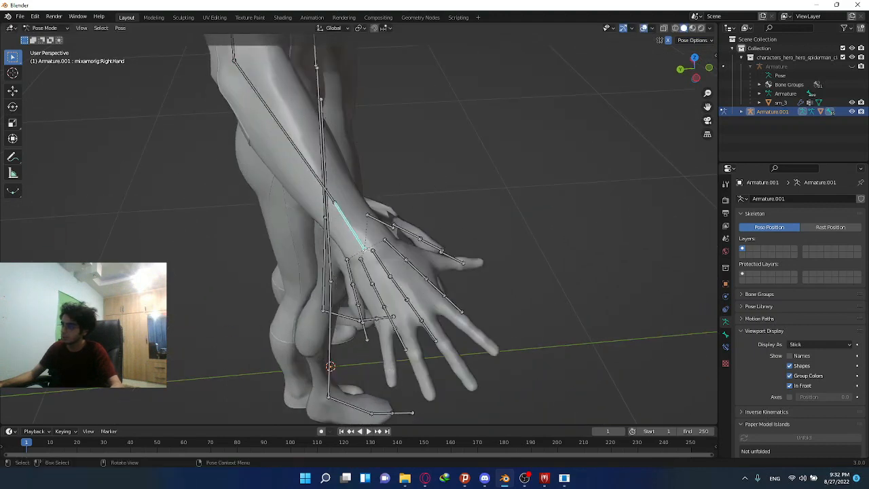
key(r)
click(398, 206)
- Select the mixamorig:RightShoulder bone, and hide and show the sm_3 mesh to compare the two bodies
shift+middle_drag(398, 206, 415, 316)
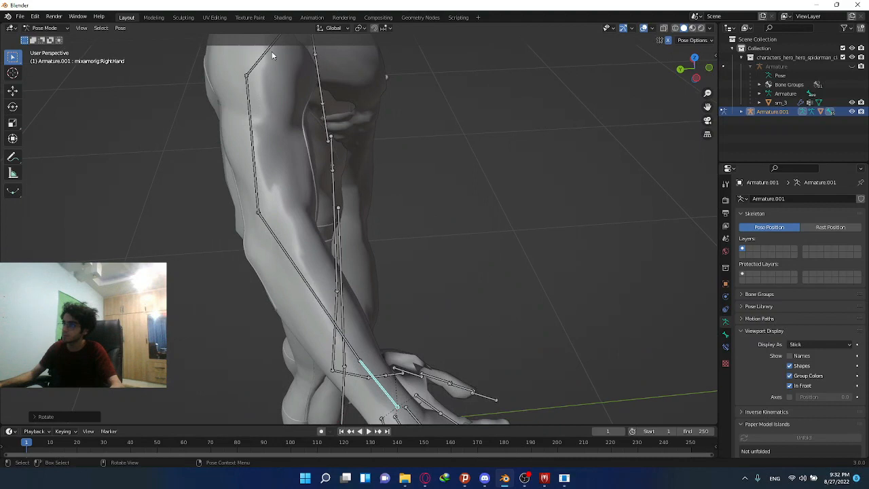
click(273, 56)
shift+middle_drag(394, 164, 422, 237)
middle_drag(407, 221, 318, 180)
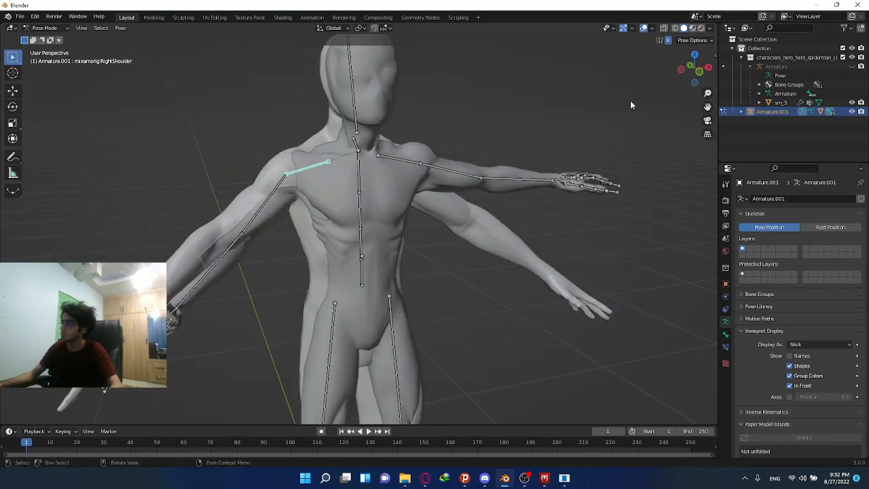
click(852, 102)
click(852, 102)
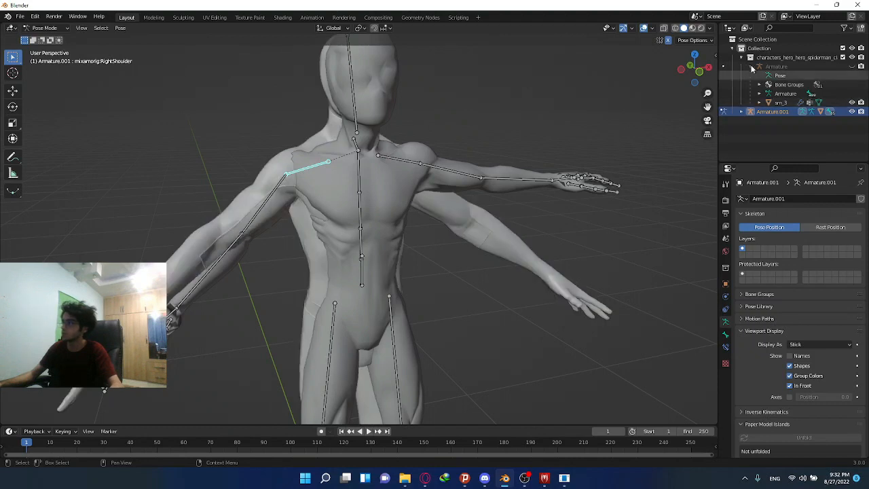
- Move and rotate the mixamorig:RightShoulder bone in the front view to fit the body's shoulder
click(702, 72)
key(g)
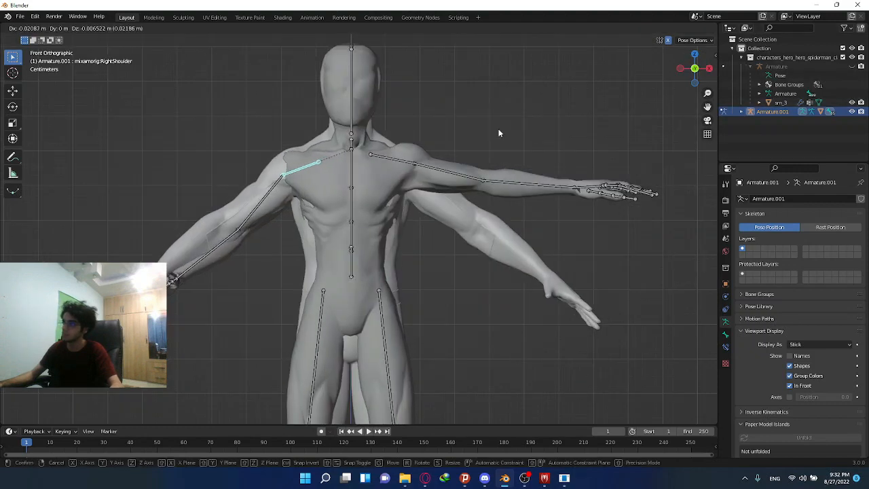
click(498, 132)
key(r)
key(r)
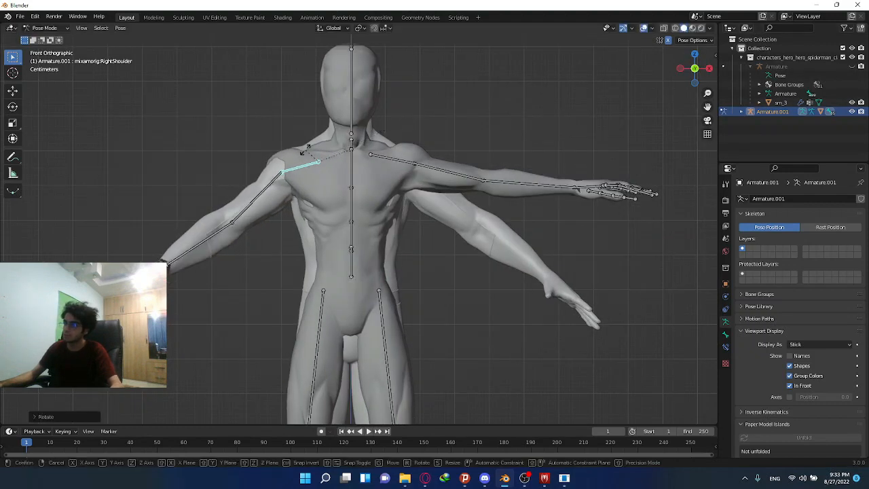
key(g)
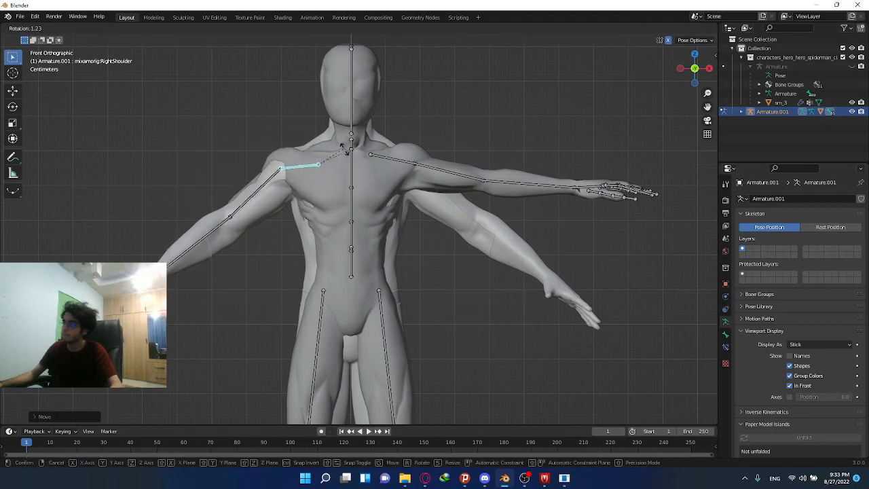
key(Escape)
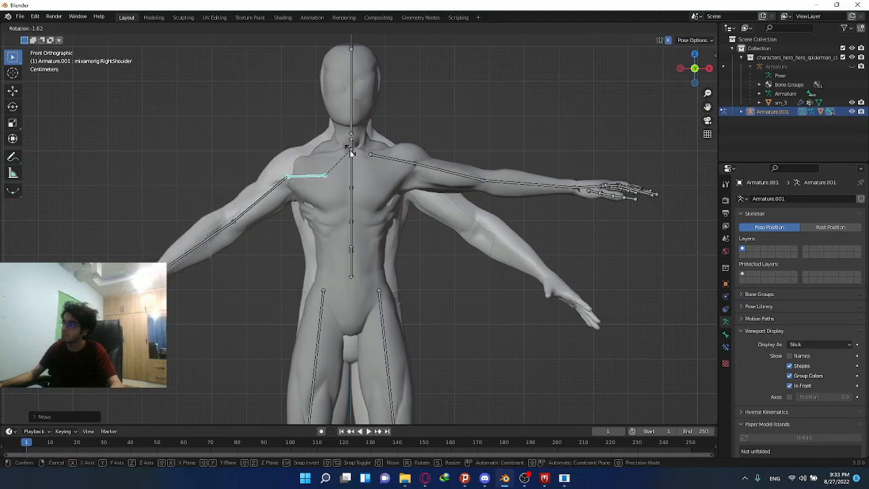
- Rotate the mixamorig:RightForeArm bone from two viewing angles to align it with the body's lower arm
click(226, 237)
shift+middle_drag(231, 238, 449, 232)
scroll(434, 212, up, 3)
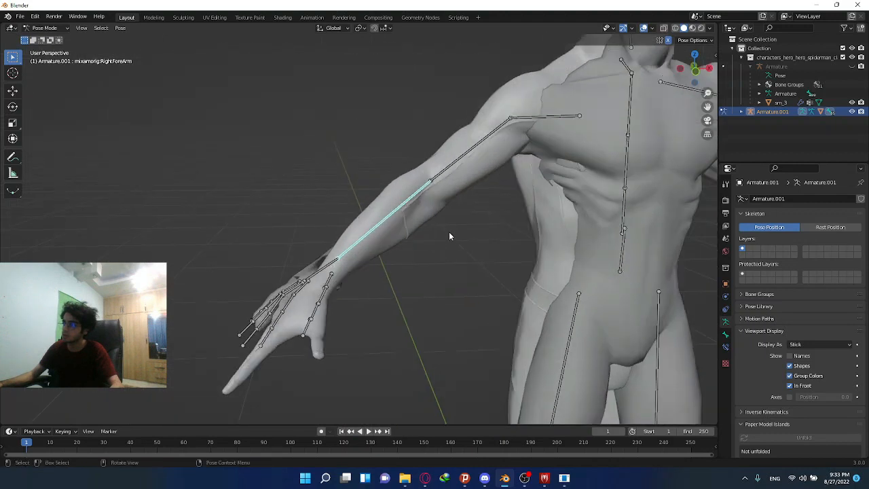
scroll(449, 232, up, 1)
key(r)
click(482, 192)
middle_drag(482, 195, 450, 182)
key(r)
click(441, 148)
- Reposition the mixamorig:RightShoulder bone slightly outward so the upper arm sits inside the body's arm
shift+middle_drag(441, 148, 449, 290)
scroll(420, 225, down, 4)
click(405, 103)
middle_drag(405, 102, 442, 42)
middle_drag(536, 155, 588, 150)
key(r)
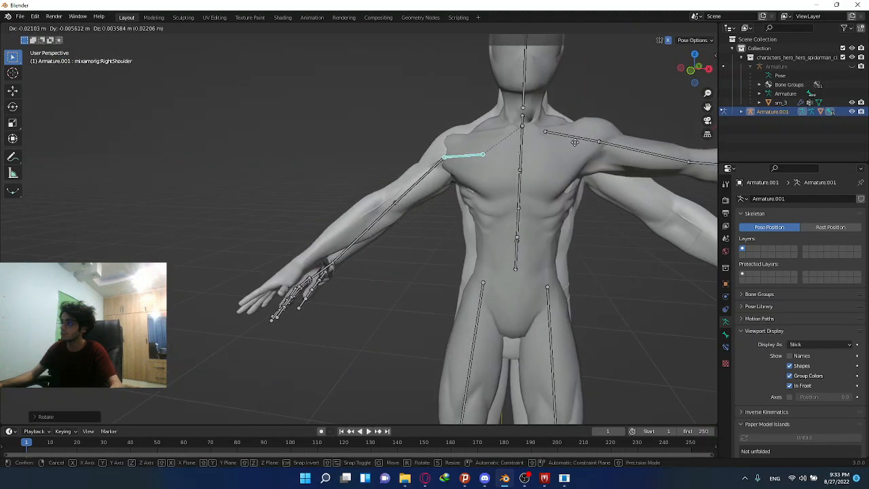
click(479, 137)
- Rotate the mixamorig:RightForeArm bone upward so the lower arm overlaps the body's forearm
click(378, 216)
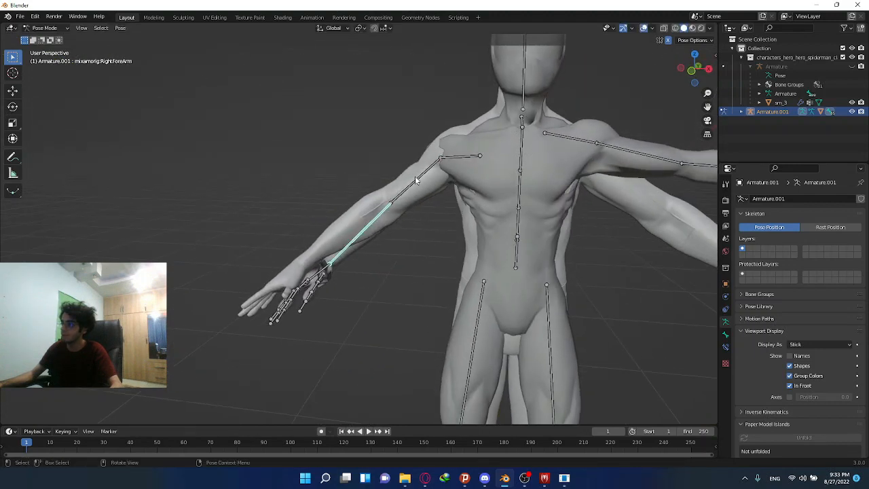
key(r)
click(299, 276)
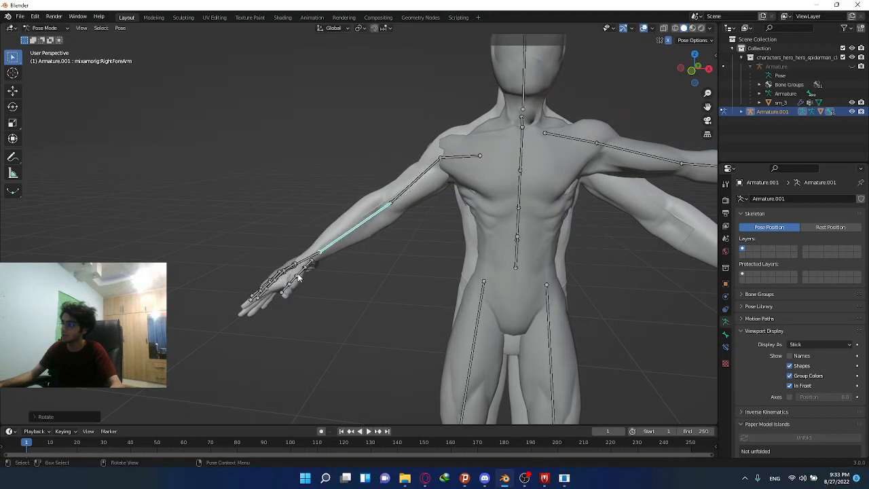
- Rotate the right forearm and hand bones together slightly, and fine-tune the rotation of the mixamorig:RightHand bone alone
shift+click(305, 264)
middle_drag(359, 243, 420, 233)
scroll(376, 238, up, 3)
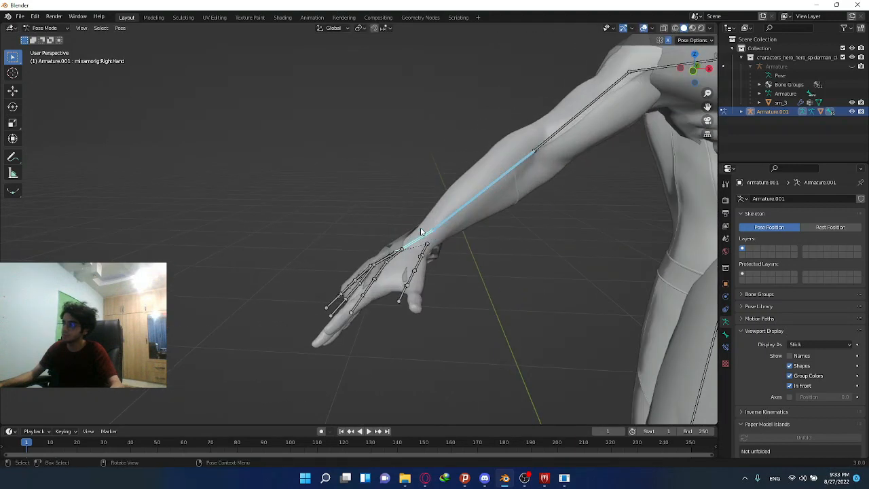
key(r)
click(496, 219)
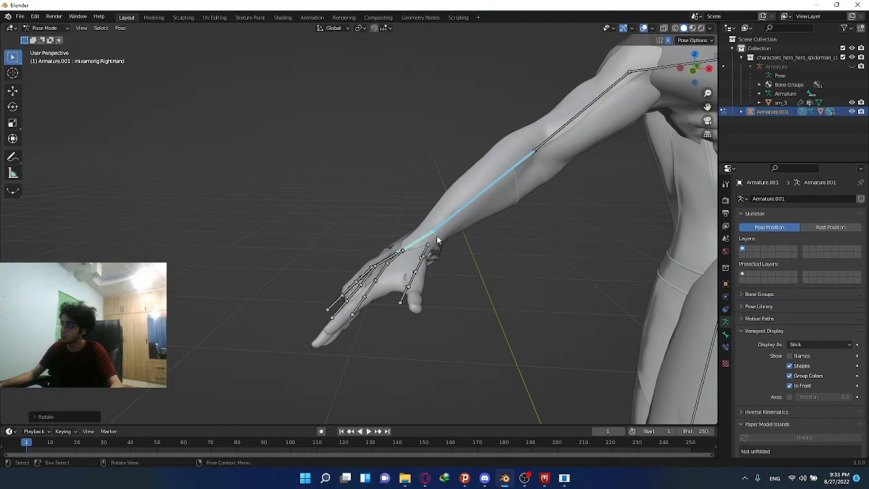
scroll(471, 231, up, 1)
key(r)
click(484, 219)
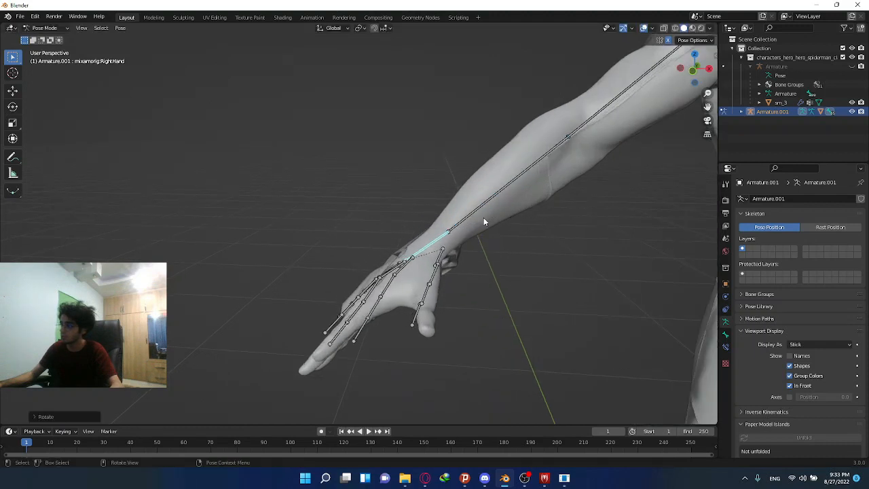
- Rotate the mixamorig:RightForeArm bone forward as seen from above to bring the wrist over the body's wrist
middle_drag(485, 219, 421, 266)
click(327, 184)
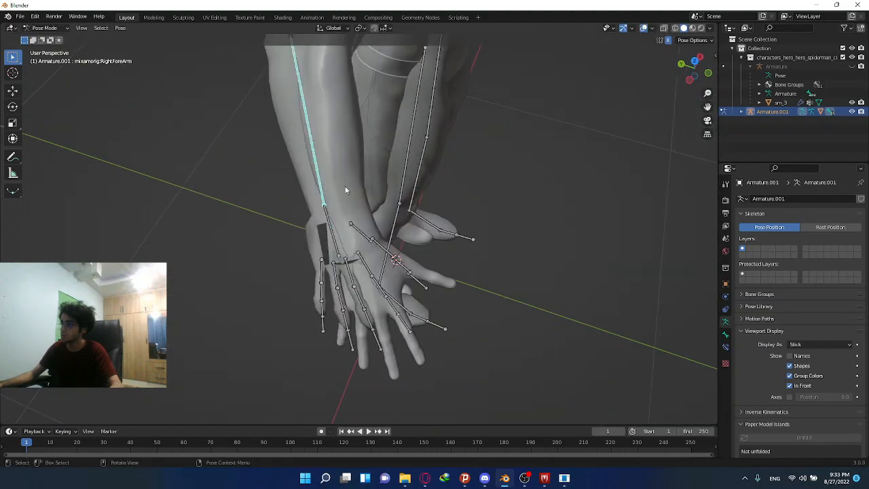
key(r)
click(391, 189)
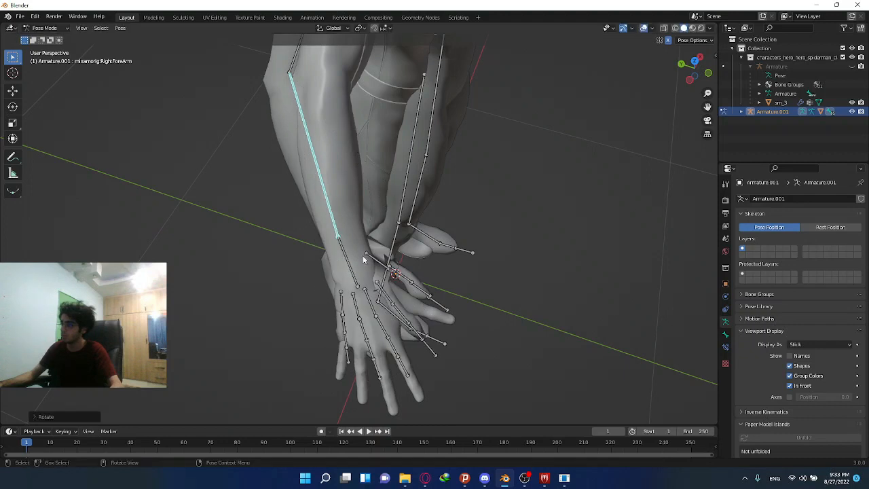
- Rotate the mixamorig:RightHand bone slightly so the custom hand lines up with the body's right hand
click(356, 267)
shift+middle_drag(355, 266, 361, 169)
scroll(361, 168, up, 2)
key(r)
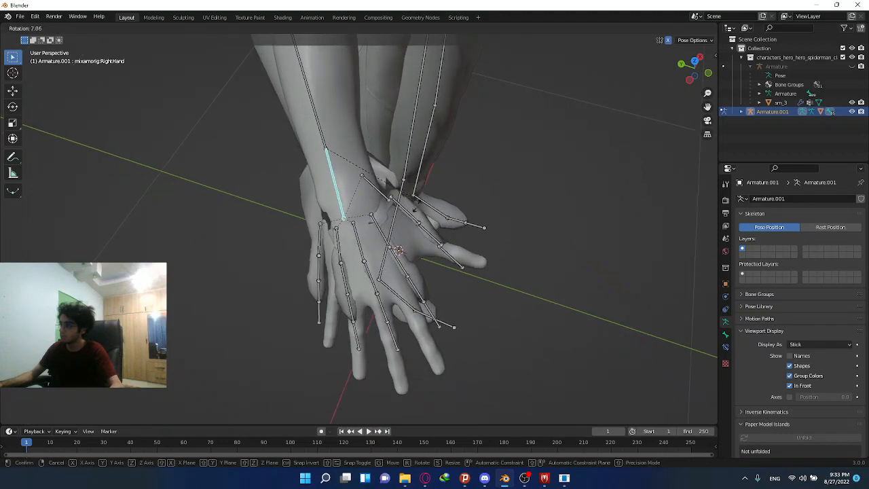
click(388, 222)
- Rotate the right hand's thumb bones, including mixamorig:RightHandThumb3, to follow the body's thumb
click(395, 226)
key(r)
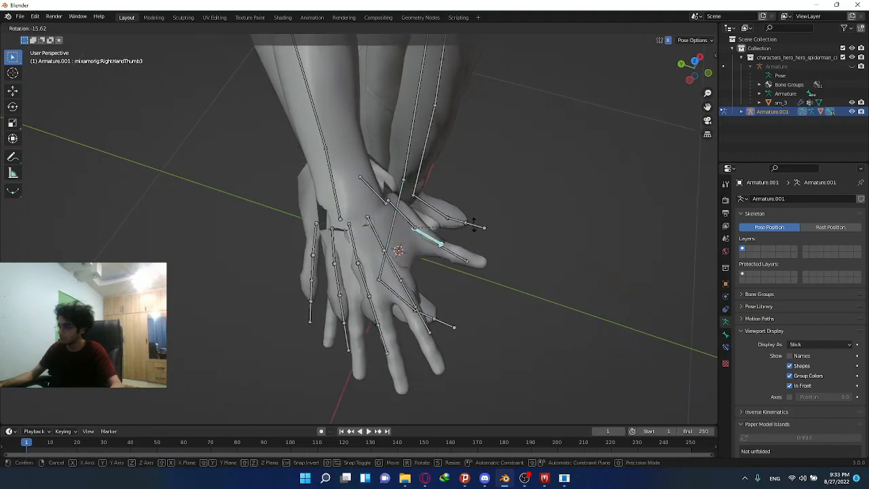
click(471, 219)
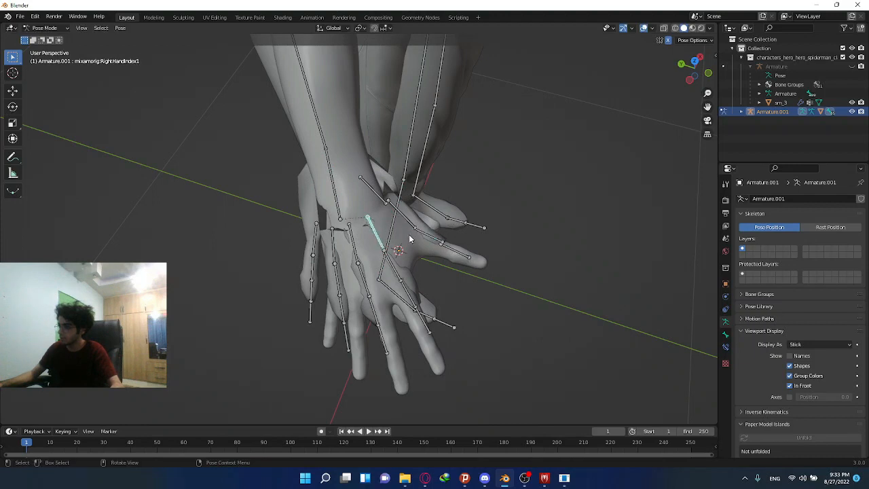
- Rotate mixamorig:RightHandIndex1 and mixamorig:RightHandMiddle1 so the index and middle fingers point along the body's fingers
key(r)
click(346, 251)
click(359, 240)
key(r)
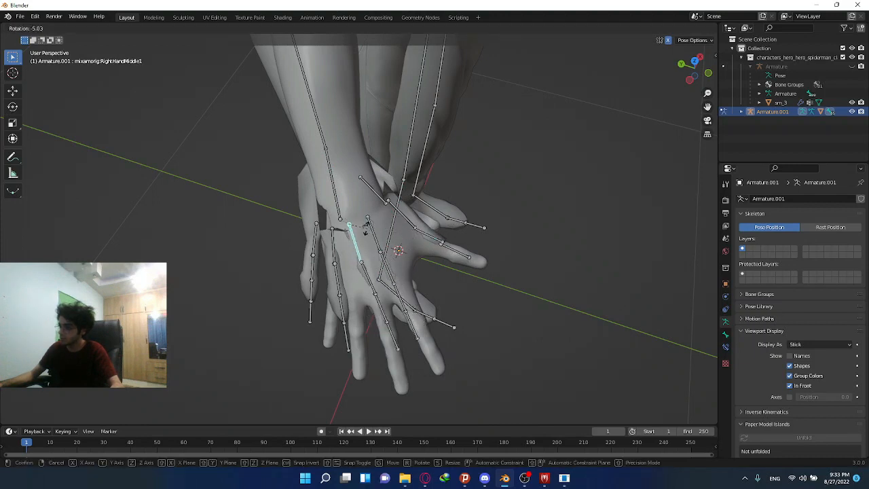
click(366, 231)
- Rotate mixamorig:RightHandRing1 and mixamorig:RightHandPinky1 so the ring and little fingers follow the body's fingers
key(r)
click(331, 231)
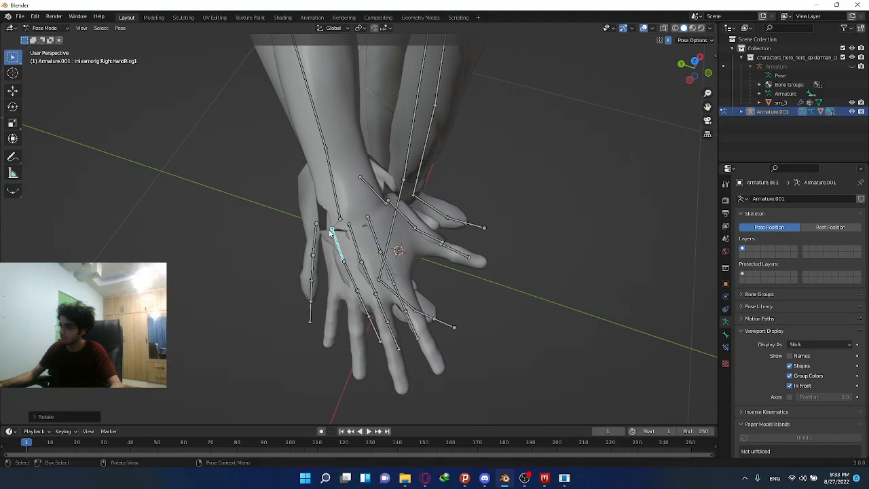
click(315, 237)
key(r)
click(350, 217)
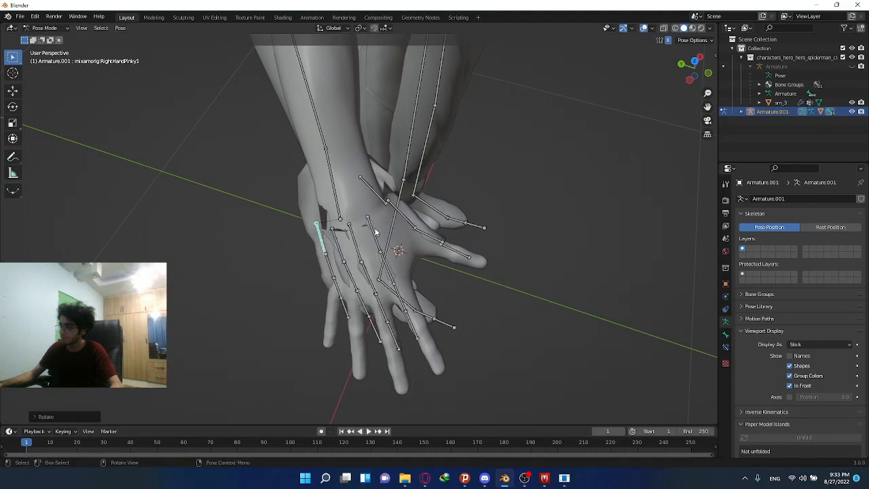
- Apply a small free trackball rotation to the mixamorig:RightHand bone to refine the hand's tilt
middle_drag(377, 232, 375, 205)
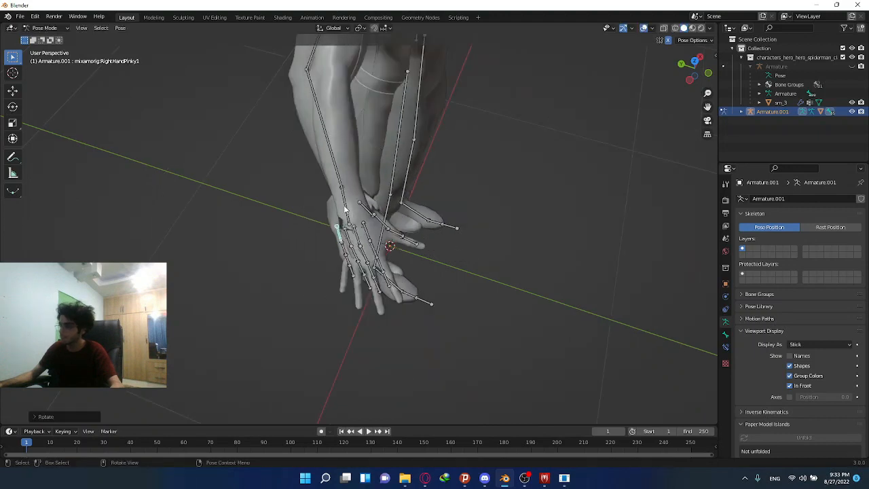
click(345, 210)
key(r)
key(r)
click(342, 208)
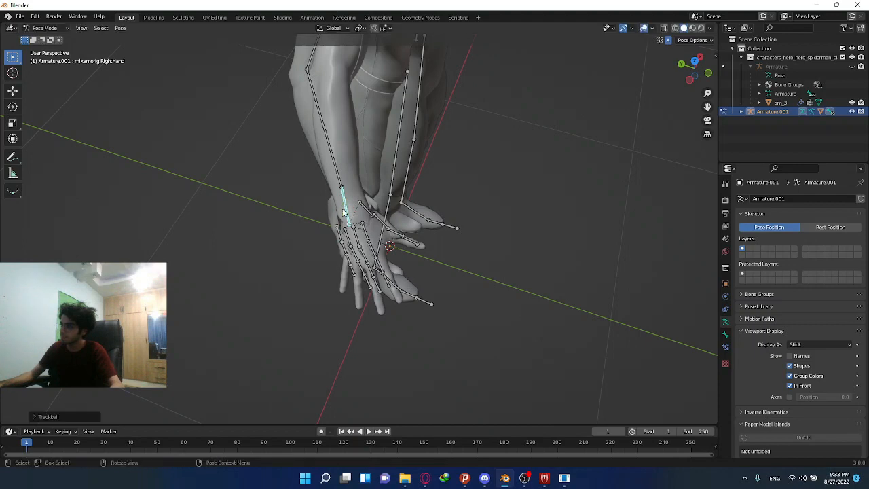
- Rotate the mixamorig:RightUpLeg bone backward as seen from the side and inward from the front to match the body's thigh
scroll(413, 205, down, 2)
shift+middle_drag(413, 206, 328, 205)
shift+middle_drag(384, 227, 327, 81)
shift+middle_drag(360, 188, 468, 142)
click(354, 140)
key(r)
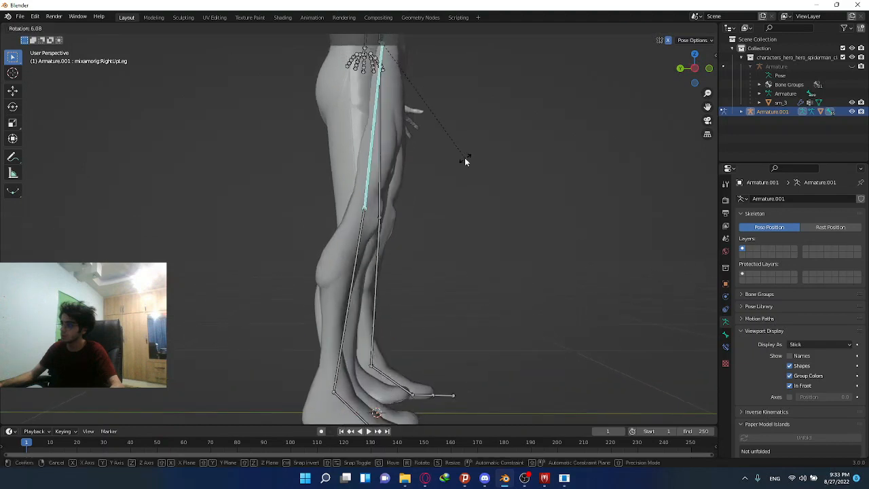
click(465, 158)
click(709, 68)
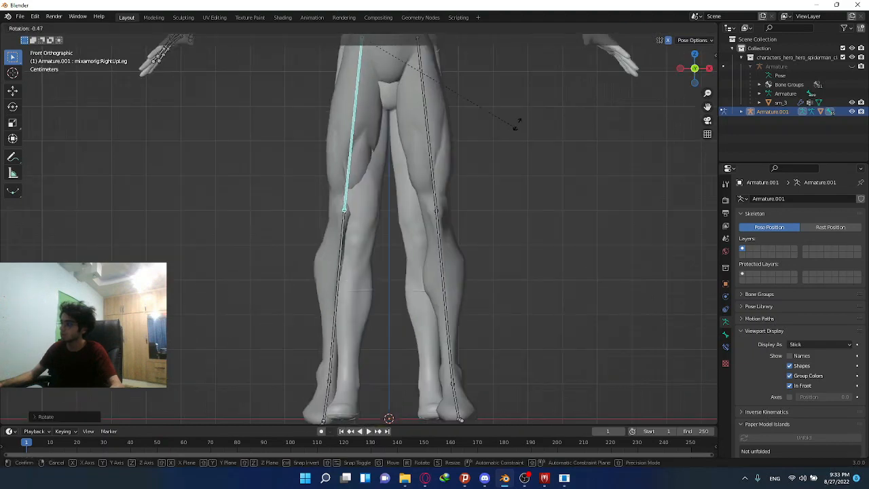
- Fine-tune the mixamorig:RightLeg bone with a free trackball rotation so the shin overlaps the body's lower leg
click(357, 247)
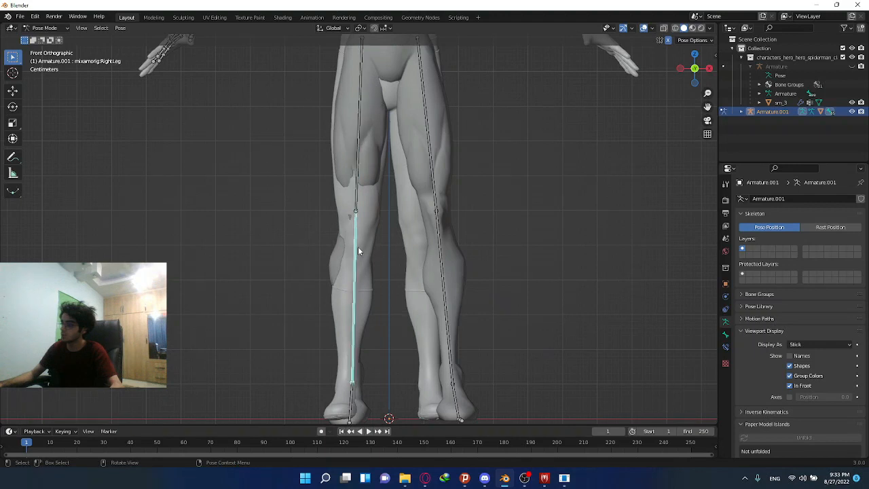
key(r)
key(r)
click(359, 258)
- Rotate the mixamorig:RightFoot bone upward as seen from the side to level the foot with the ground
mouse_move(359, 258)
middle_down()
mouse_move(452, 258)
mouse_move(429, 179)
mouse_move(367, 272)
middle_up()
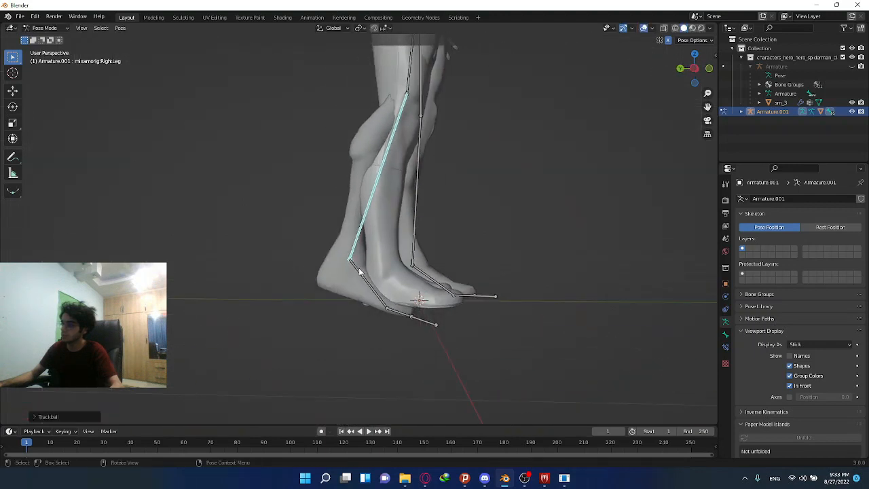
click(692, 73)
key(r)
click(485, 129)
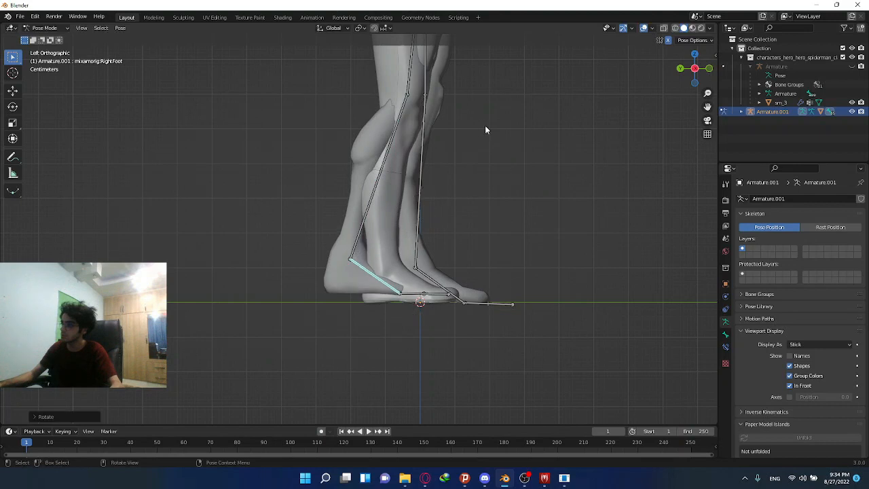
- Rotate the mixamorig:RightLeg bone forward over the body's shin and re-level the mixamorig:RightFoot bone in side view
click(382, 171)
key(r)
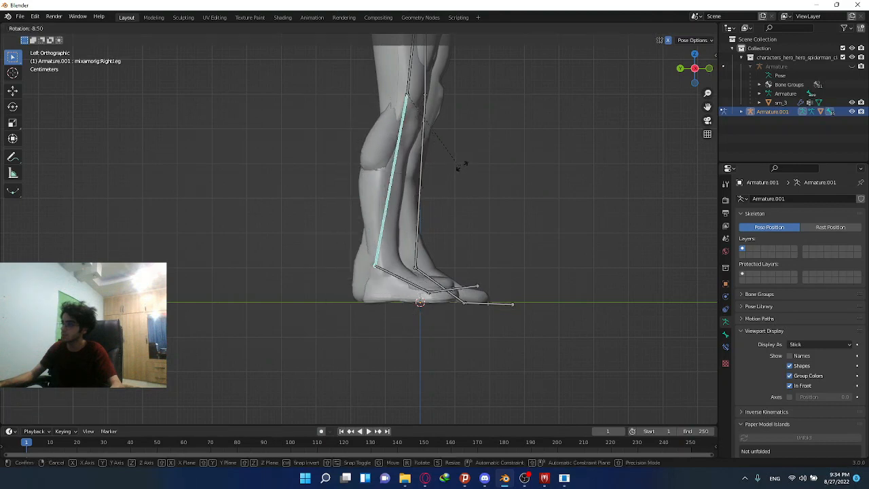
click(464, 166)
click(407, 275)
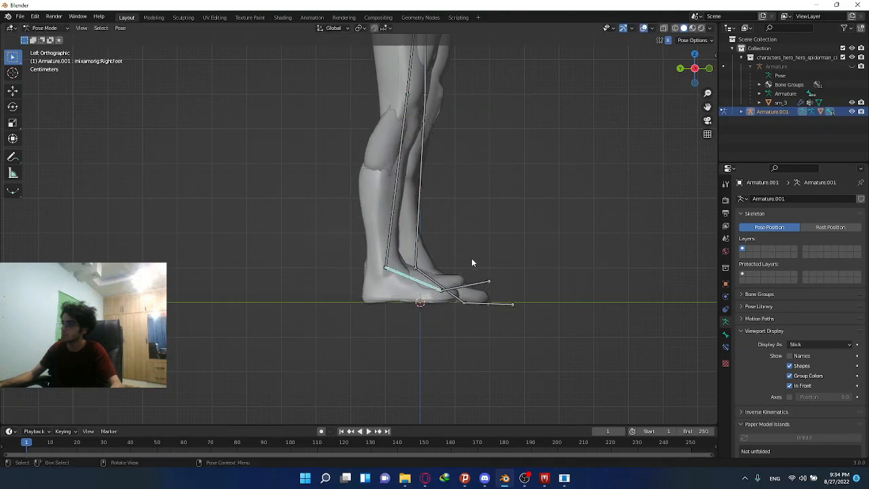
key(r)
click(479, 274)
- Move the mixamorig:Hips bone backward along the global Y axis to align the custom character's torso with the body
scroll(481, 277, down, 2)
shift+middle_drag(486, 291, 448, 228)
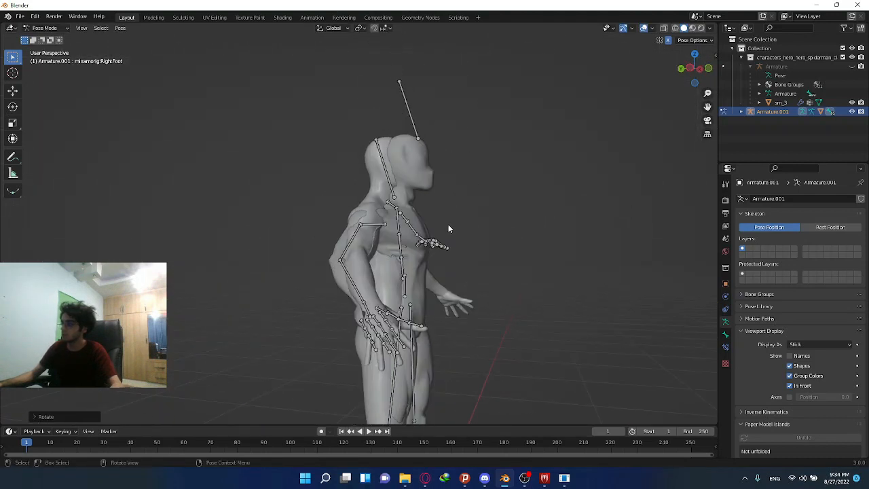
click(689, 70)
key(g)
key(y)
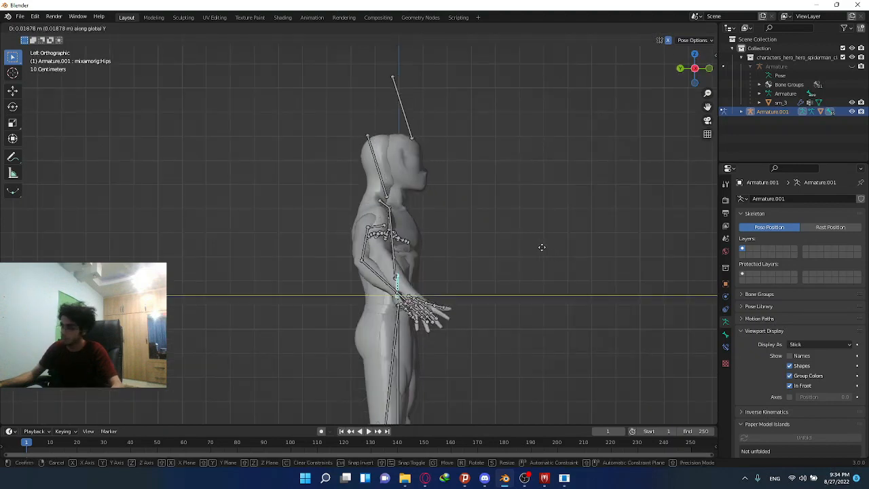
click(536, 248)
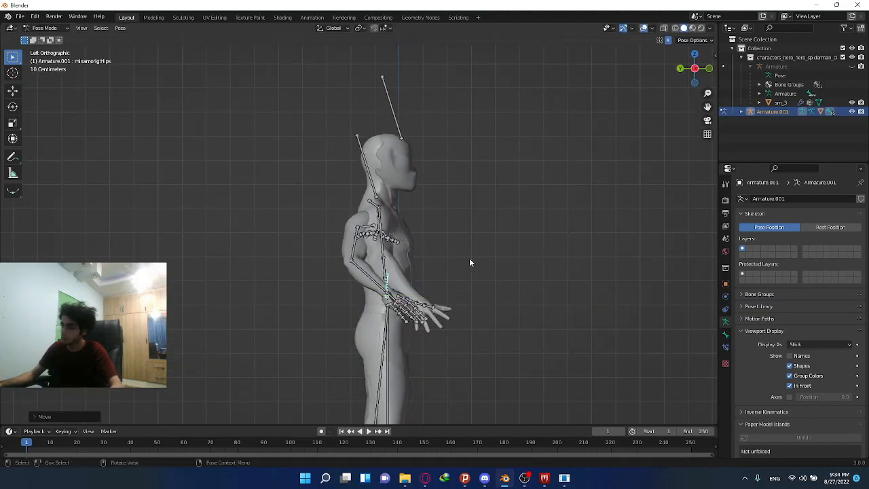
- Rotate the mixamorig:RightShoulder bone forward as seen from above and reposition it inside the body's shoulder
click(695, 56)
scroll(452, 235, up, 3)
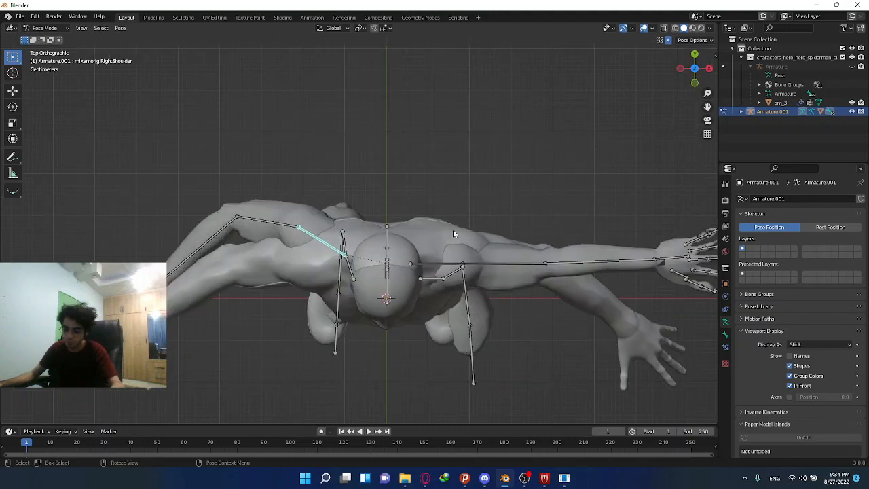
key(r)
click(424, 199)
key(g)
click(283, 286)
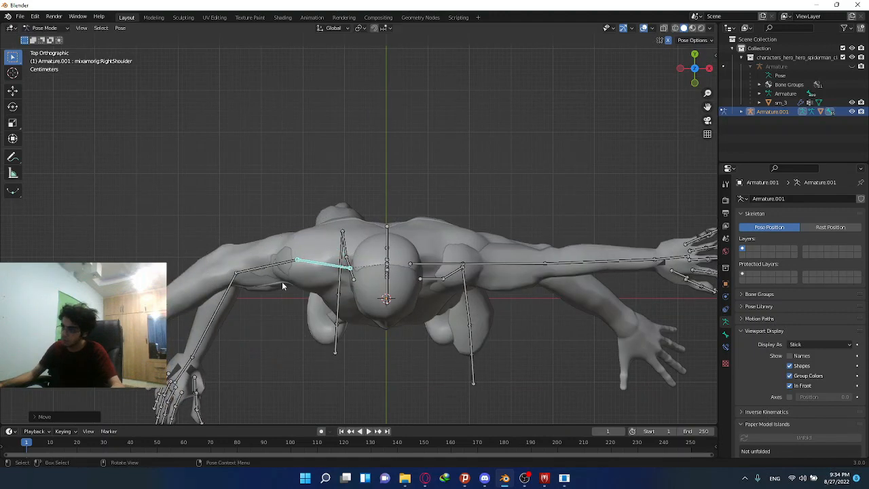
- Rotate the mixamorig:RightForeArm bone outward as seen from above, including a free trackball turn, to follow the body's forearm
click(232, 285)
key(r)
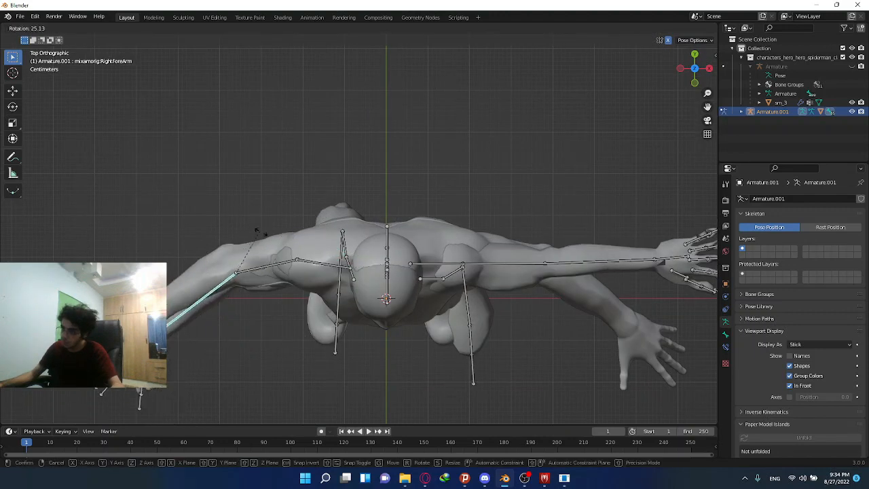
click(265, 237)
key(r)
key(r)
click(270, 229)
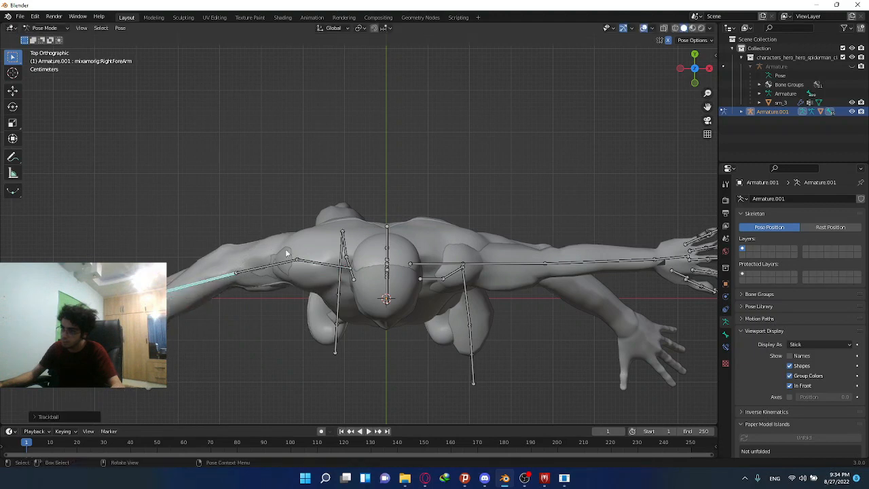
key(r)
click(275, 226)
- Fine-tune the rotation of the mixamorig:RightArm and mixamorig:RightForeArm bones in top view to fit the body's arm
click(270, 269)
key(r)
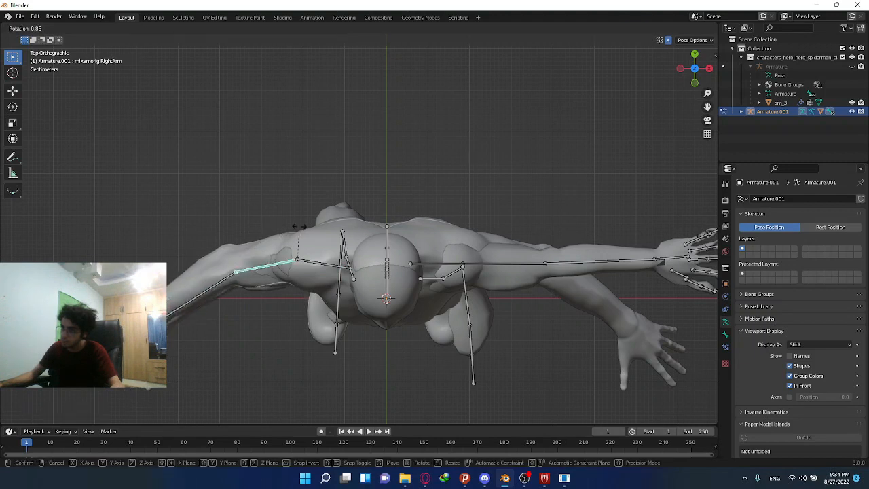
click(300, 229)
click(216, 283)
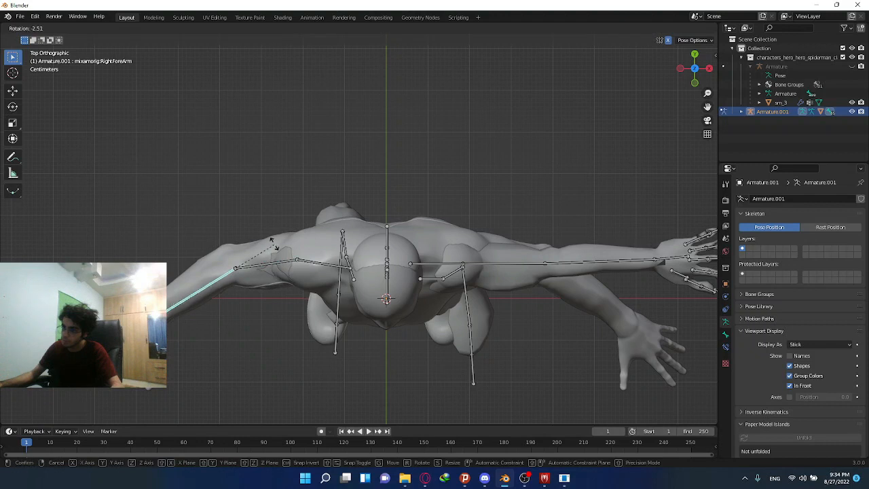
- Inspect how the posed right arm and leg overlap the body from several angles
middle_drag(231, 305, 357, 146)
scroll(358, 146, up, 2)
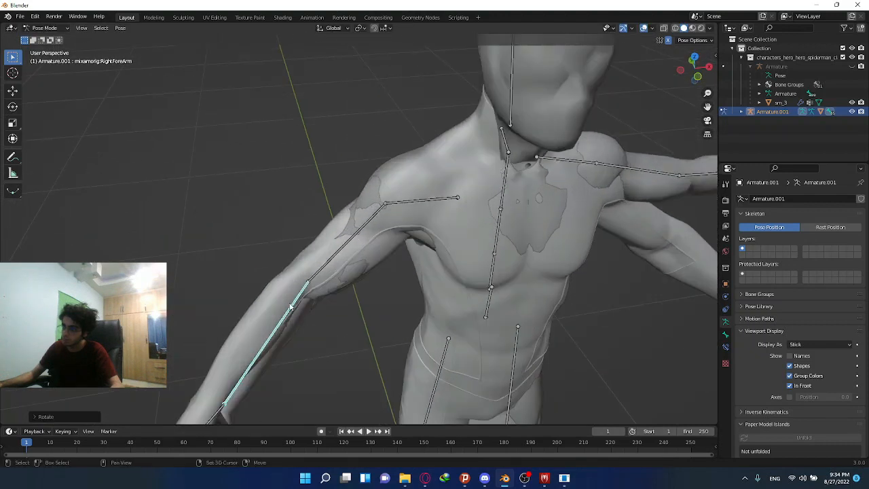
shift+middle_drag(312, 317, 331, 147)
scroll(342, 165, up, 2)
scroll(392, 209, down, 6)
shift+middle_drag(402, 217, 318, 176)
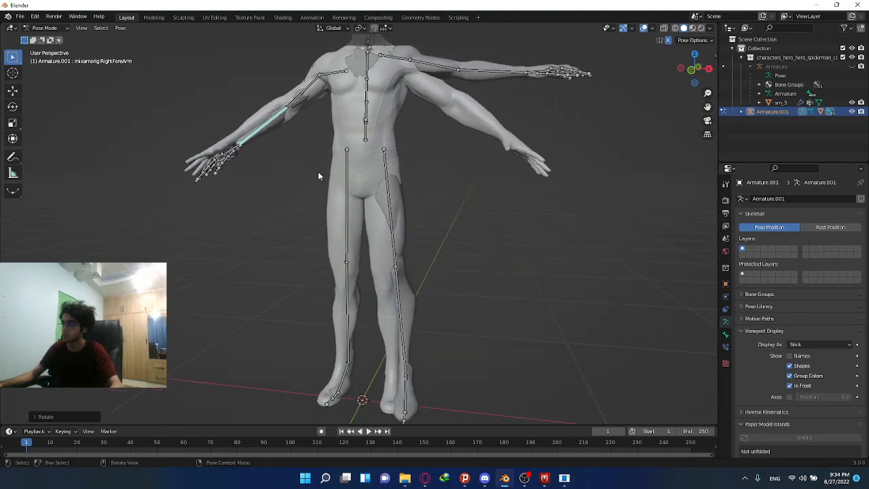
middle_drag(332, 137, 373, 273)
- Return to Object Mode and apply the Armature.001 modifier on the Spider-Man mesh
click(49, 28)
click(53, 40)
middle_drag(435, 201, 414, 198)
click(396, 165)
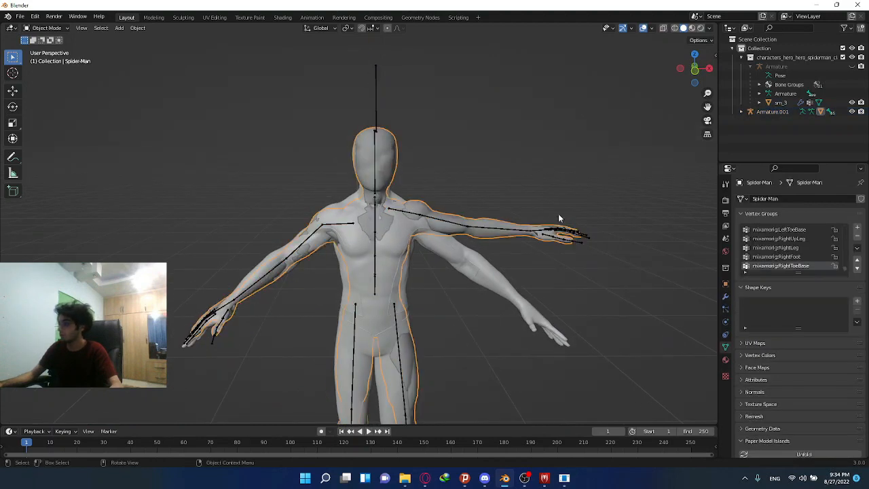
click(724, 297)
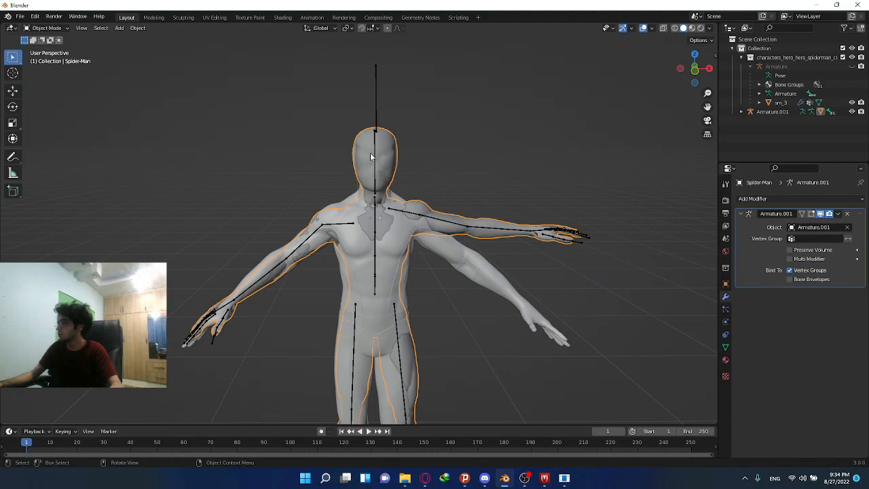
click(839, 214)
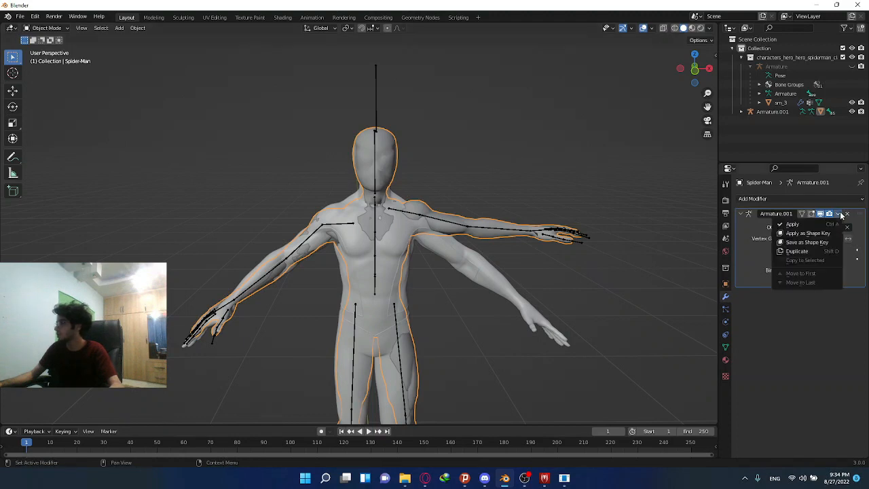
click(826, 226)
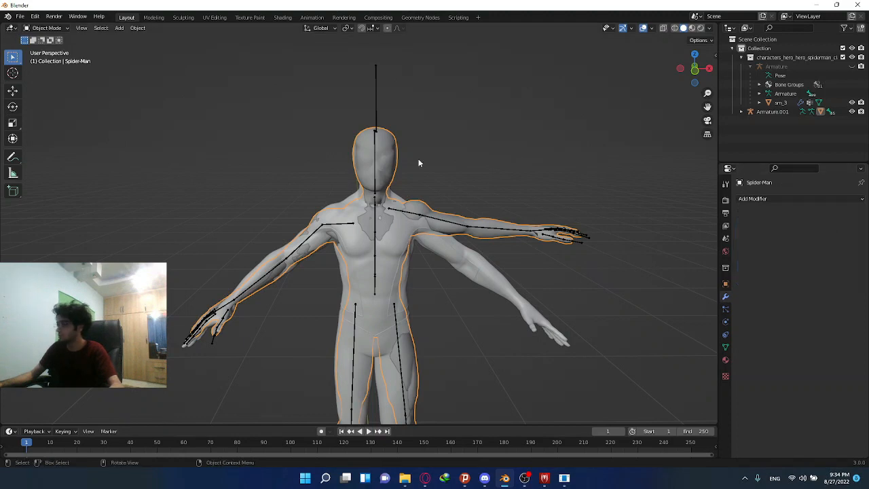
- Delete the Armature.001 armature and select the remaining Spider-Man mesh
click(374, 116)
key(Delete)
click(692, 292)
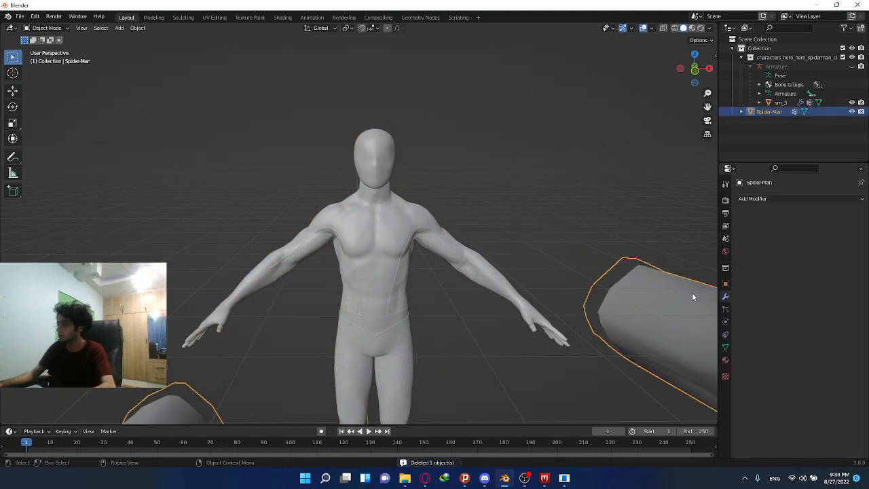
- Set the Spider-Man mesh's X rotation to 0° and its X, Y and Z scale to 1
scroll(543, 271, down, 4)
click(725, 284)
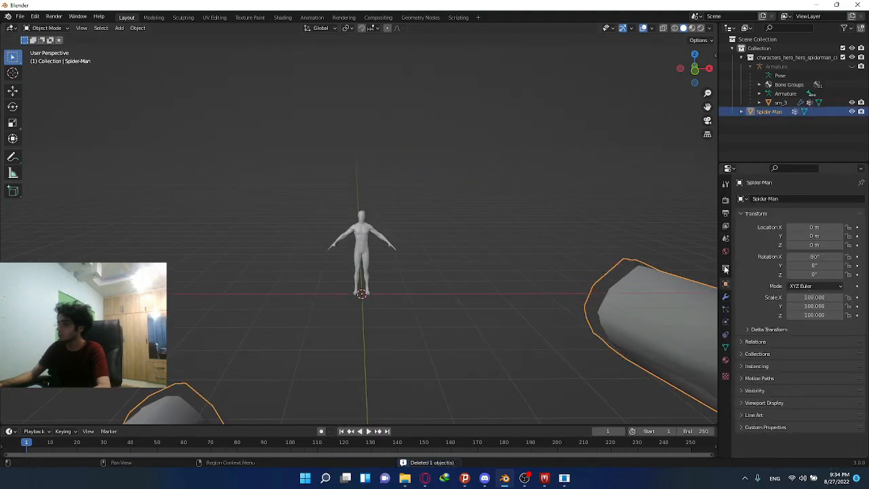
key(Return)
click(816, 298)
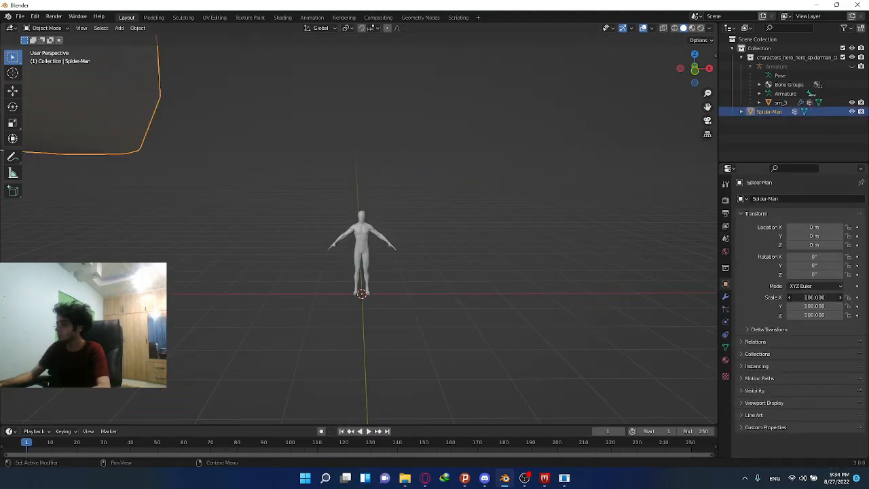
text(1)
key(Return)
click(814, 307)
text(1)
key(Return)
click(814, 315)
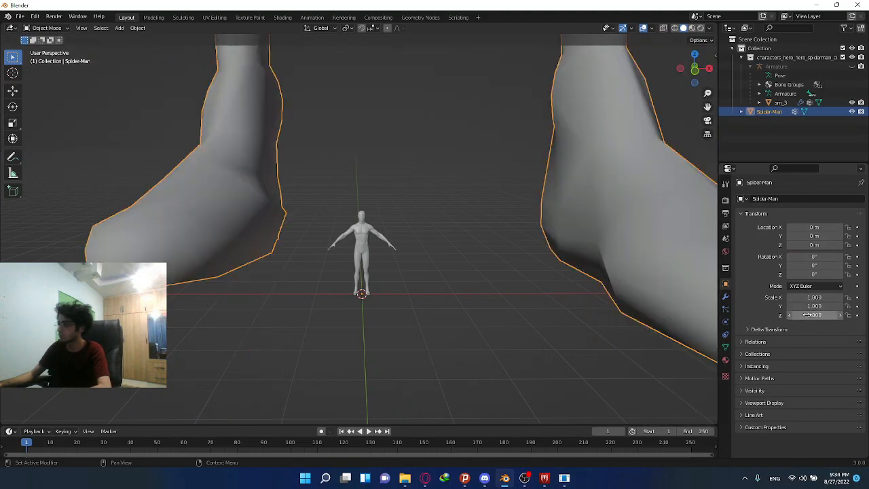
- In front view, scale the Spider-Man mesh down uniformly to about 0.028 to approach the sm_3 body's size
click(694, 71)
key(s)
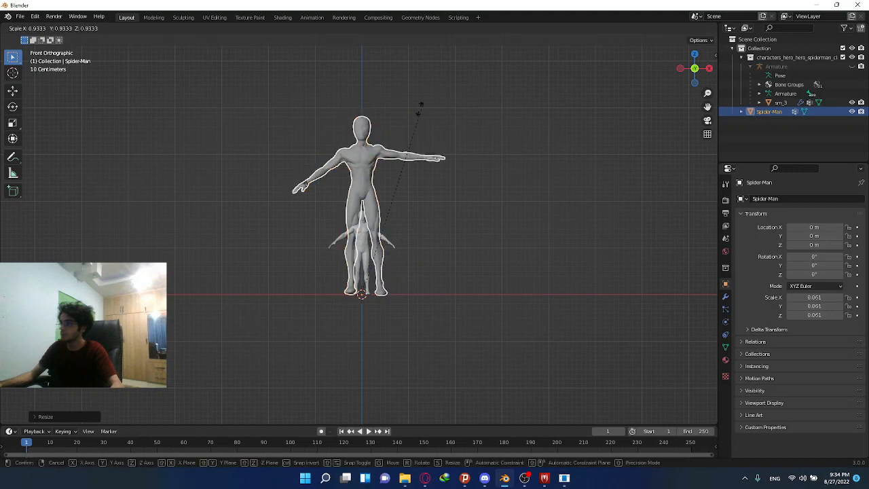
click(385, 204)
scroll(389, 203, up, 11)
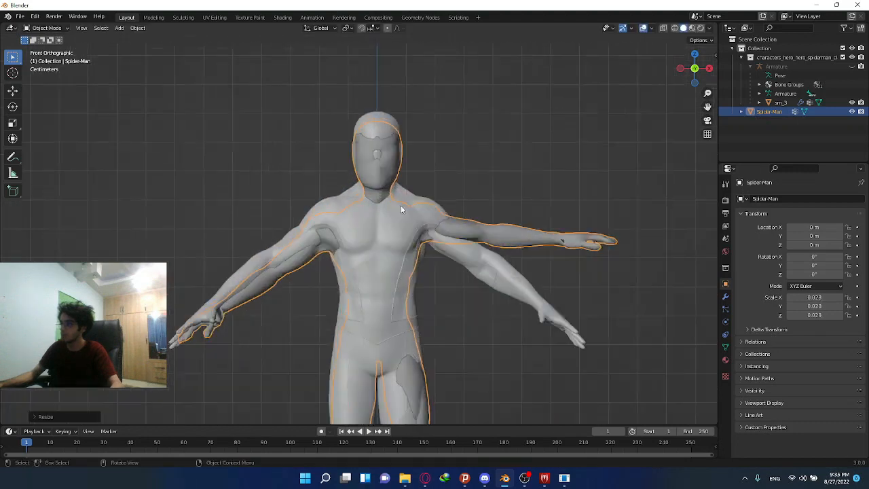
- Expand the mesh's Normals settings and enlarge the Spider-Man mesh by a factor of about 1.022 to match the sm_3 body's height
click(725, 347)
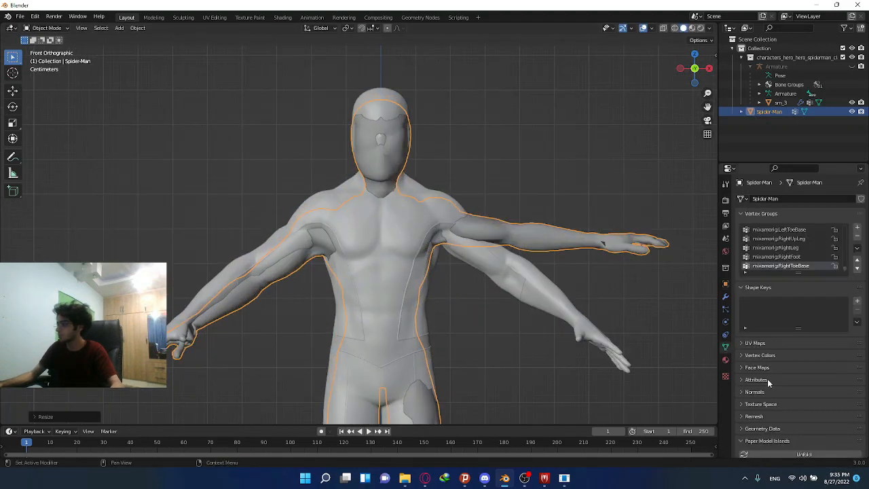
click(755, 392)
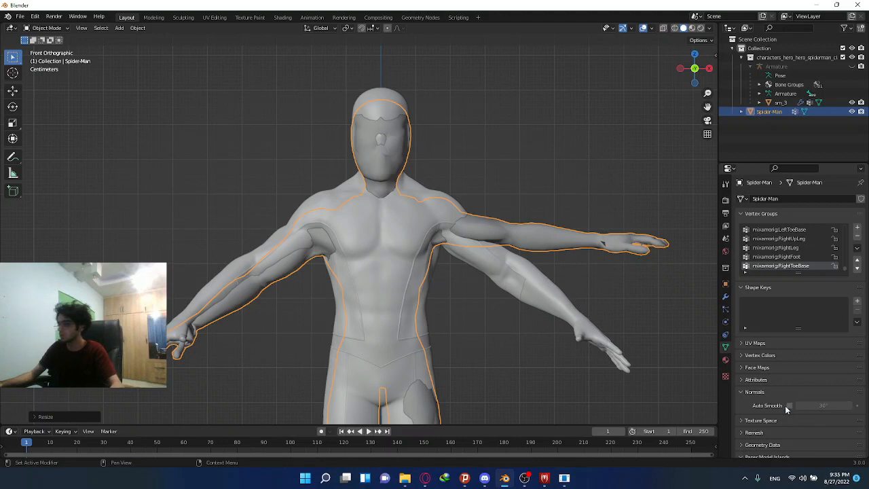
key(s)
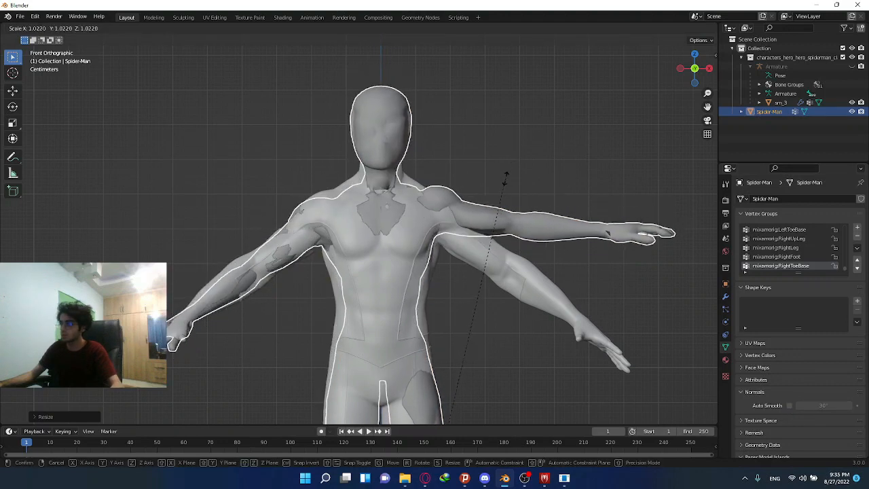
click(506, 178)
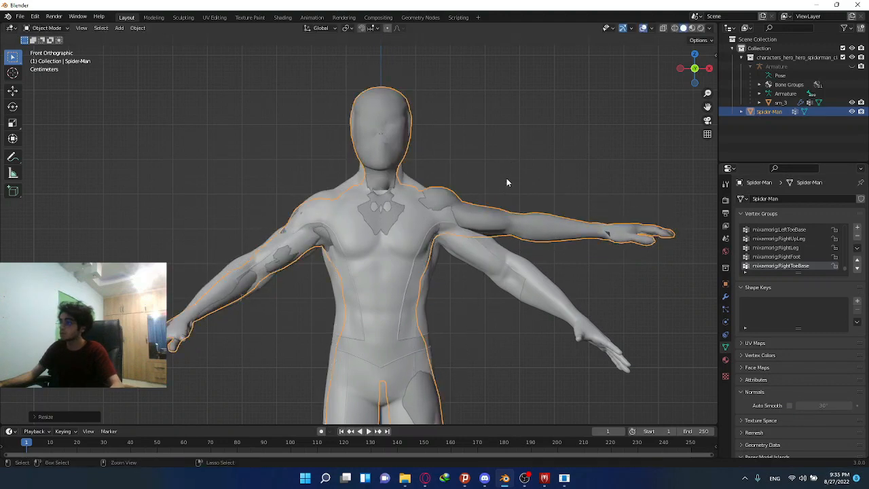
- Apply the Spider-Man mesh's scale and check its object transform values
key(ctrl+s)
click(661, 99)
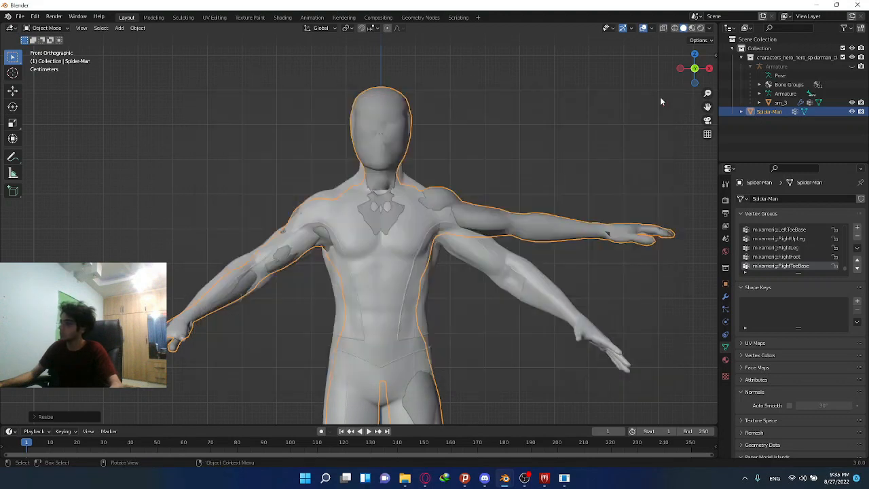
key(ctrl+a)
click(456, 108)
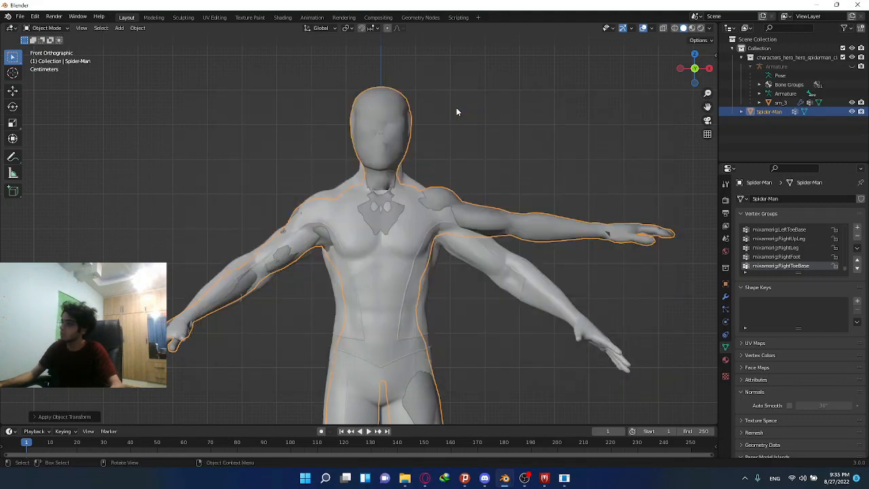
scroll(456, 112, down, 3)
middle_drag(456, 112, 425, 280)
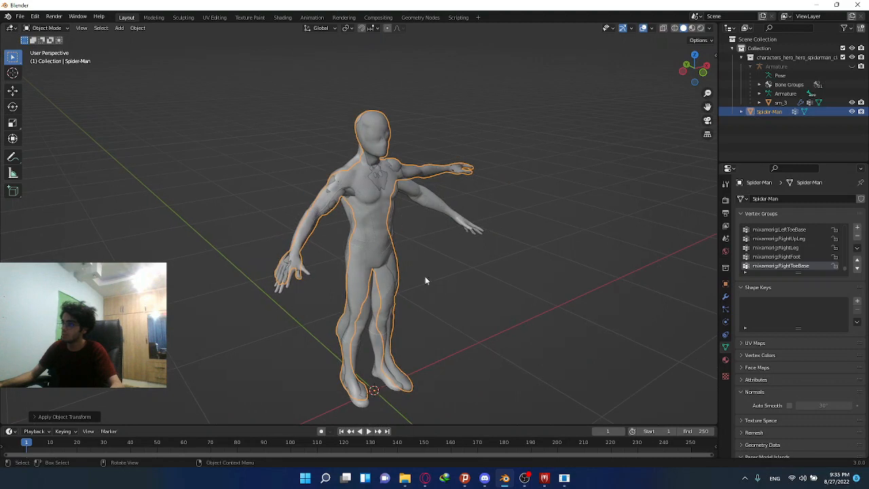
click(725, 283)
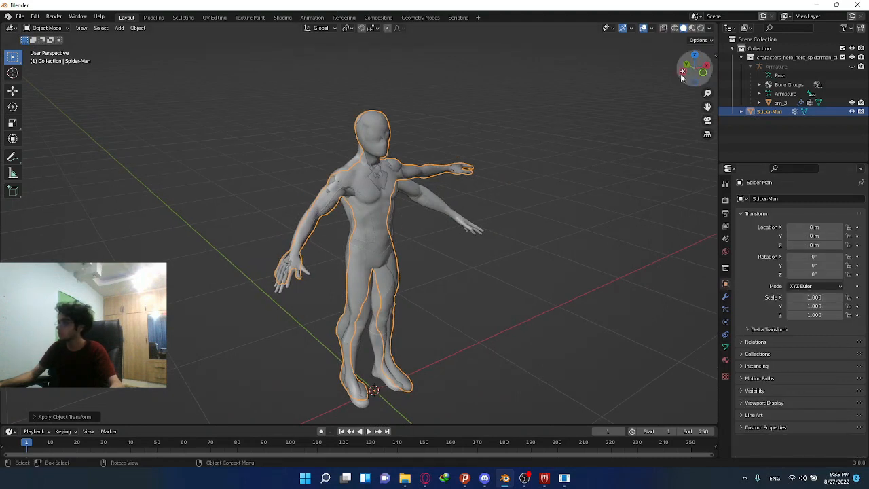
- Enter Edit Mode in front view, isolate the Spider-Man mesh in local view and enable X-ray
click(703, 74)
key(Tab)
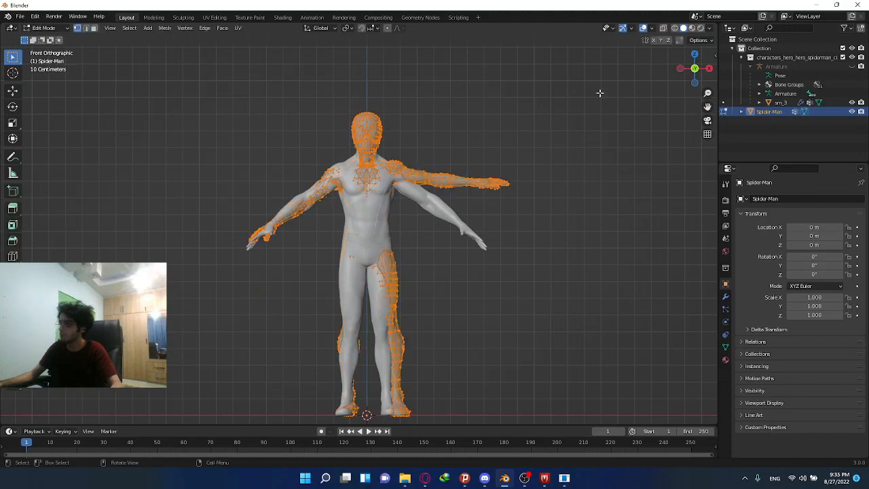
key(a)
key(KP_Divide)
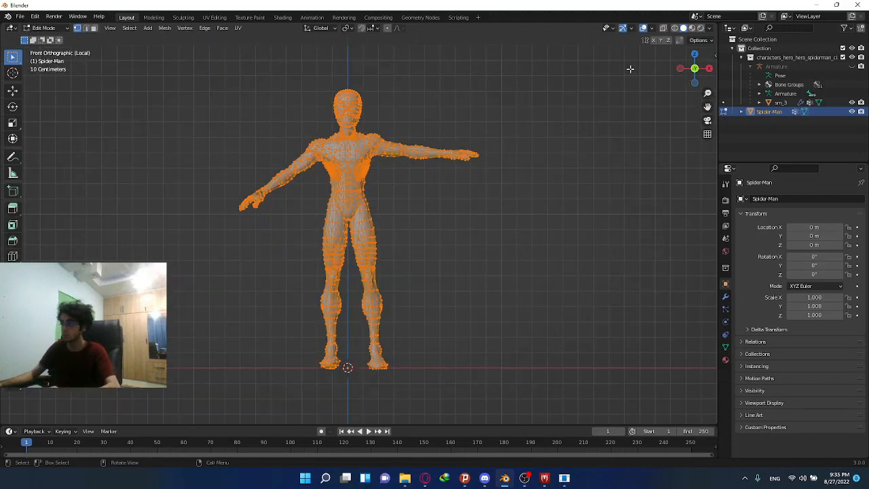
click(664, 30)
shift+middle_drag(440, 146, 459, 271)
scroll(350, 172, up, 8)
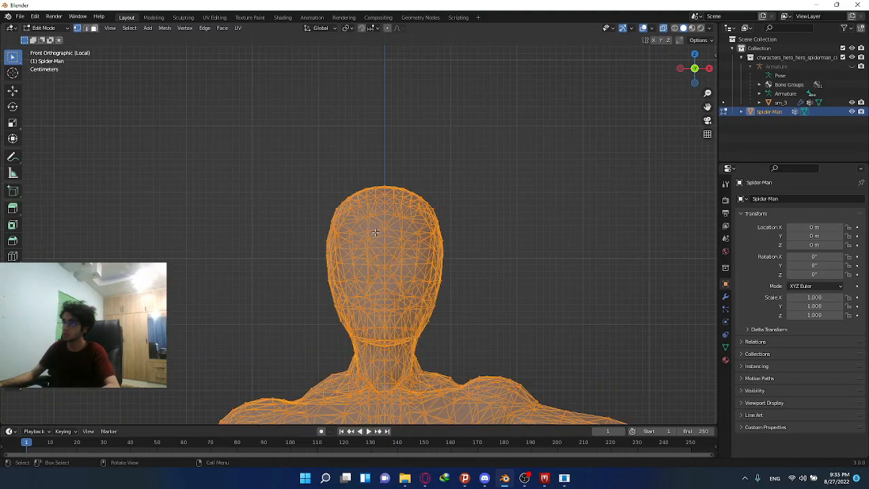
scroll(320, 156, up, 4)
- In face select mode, select the faces of the character's left half from the head down to the hip
drag(500, 91, 360, 410)
shift+middle_drag(360, 408, 369, 121)
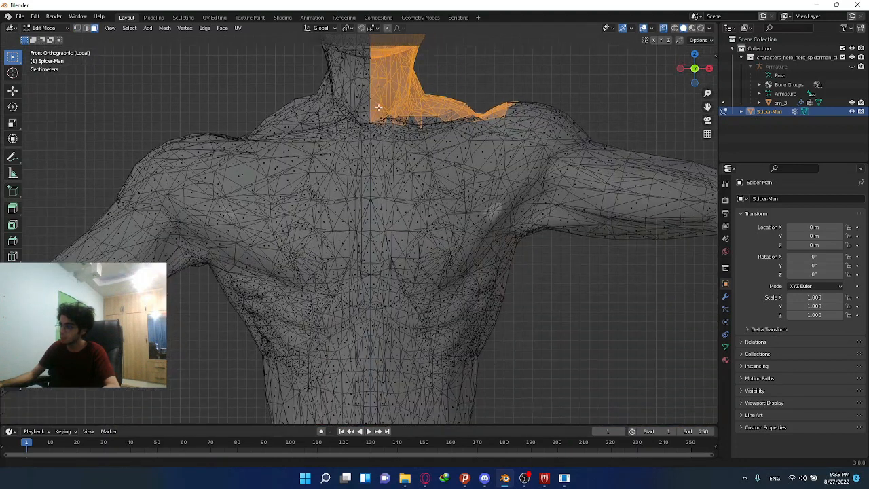
scroll(380, 119, down, 1)
shift+drag(497, 83, 369, 358)
shift+middle_drag(395, 362, 410, 120)
scroll(414, 119, down, 2)
shift+drag(472, 93, 379, 299)
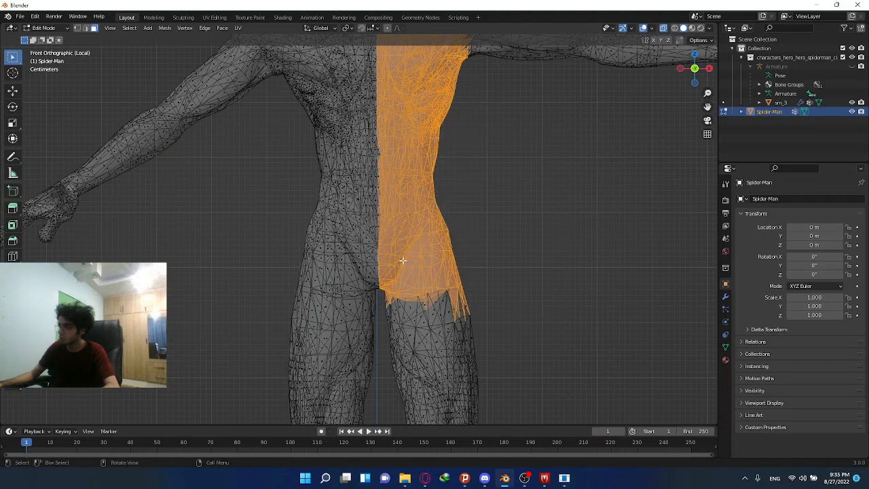
- Disable X-ray and add the missed faces along the torso's centre line, front and back, to the selection
scroll(386, 187, up, 5)
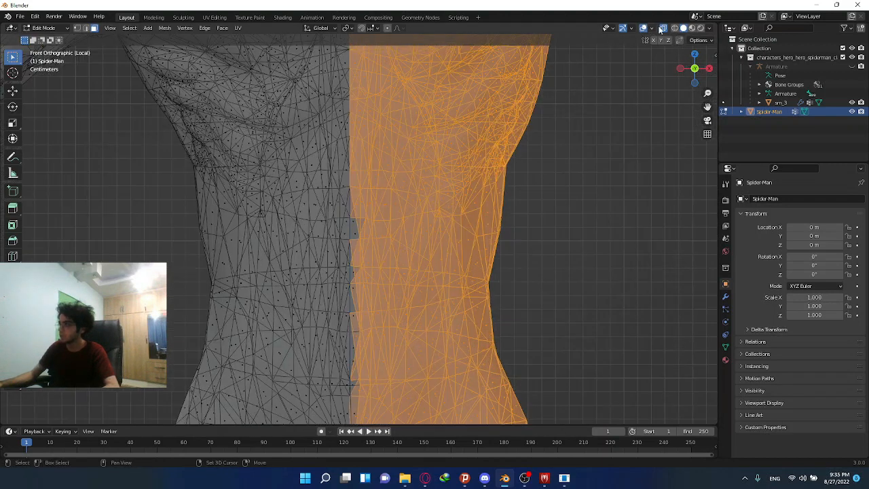
click(663, 28)
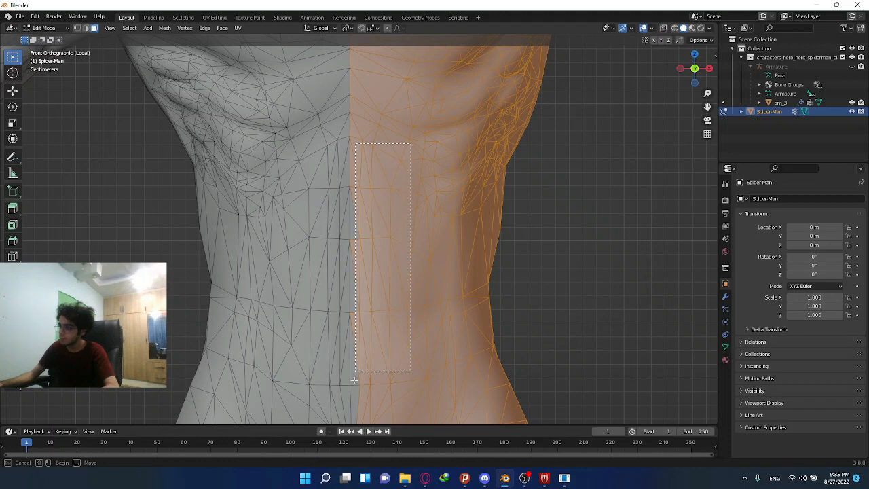
shift+drag(353, 400, 354, 401)
shift+middle_drag(353, 366, 353, 137)
shift+middle_drag(357, 226, 356, 142)
click(695, 67)
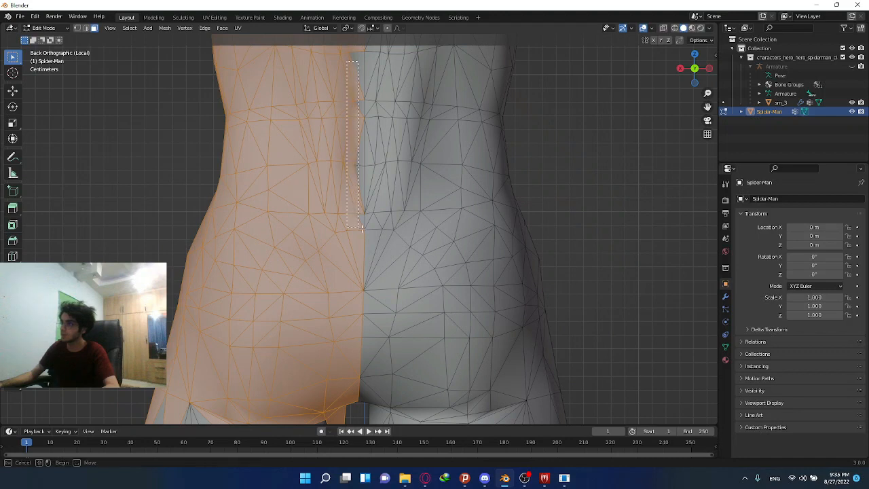
shift+drag(363, 230, 363, 229)
- Check the selection up the back, then add the character's outstretched left arm to it with X-ray enabled
shift+middle_drag(412, 137, 410, 326)
shift+middle_drag(333, 81, 333, 224)
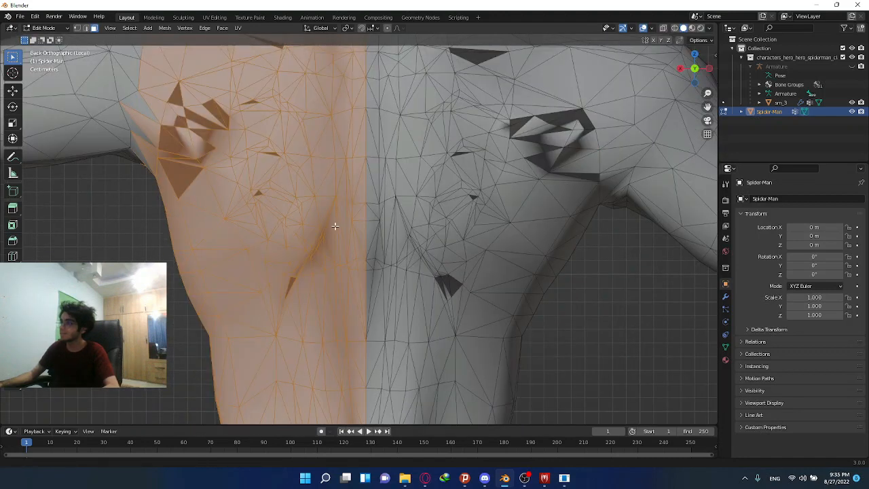
scroll(348, 191, down, 2)
scroll(346, 192, down, 2)
shift+middle_drag(286, 185, 395, 176)
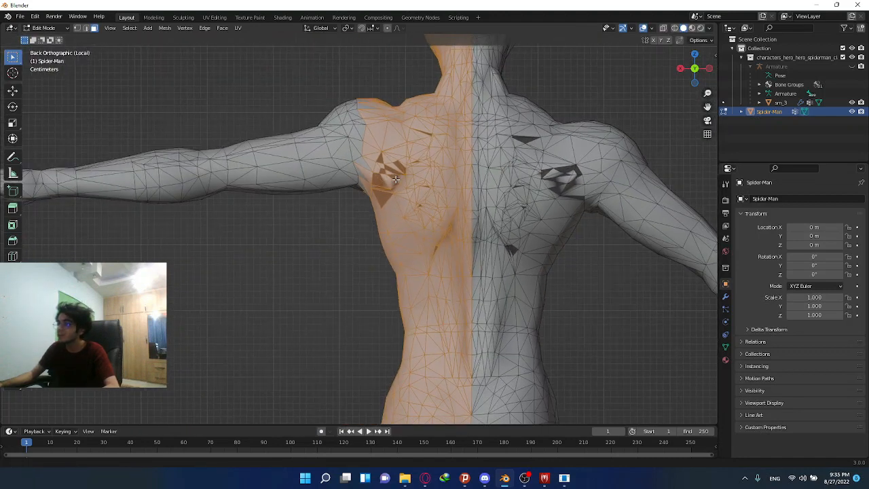
scroll(359, 234, down, 8)
shift+middle_drag(359, 257, 399, 173)
scroll(376, 130, up, 2)
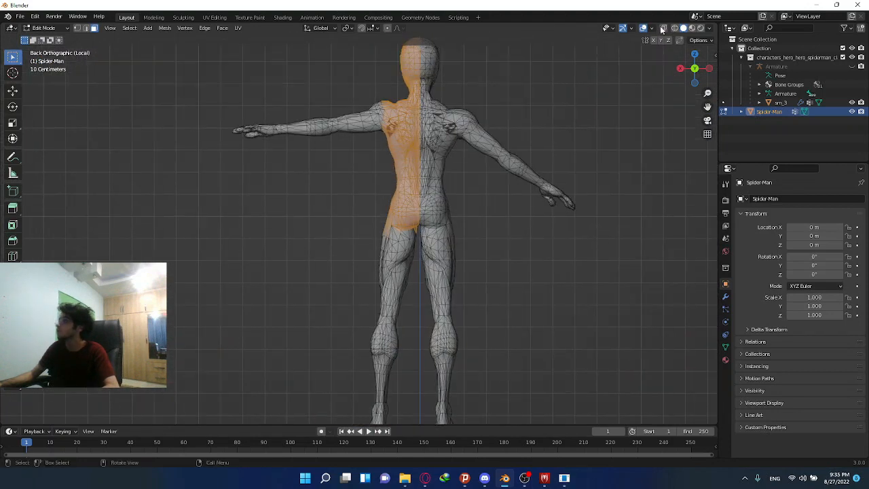
click(664, 29)
shift+middle_drag(255, 150, 257, 192)
shift+drag(171, 75, 398, 218)
- Add the character's entire left leg and foot to the face selection with the Lasso selection tool
shift+middle_drag(391, 280, 364, 67)
scroll(364, 67, up, 1)
scroll(364, 67, up, 1)
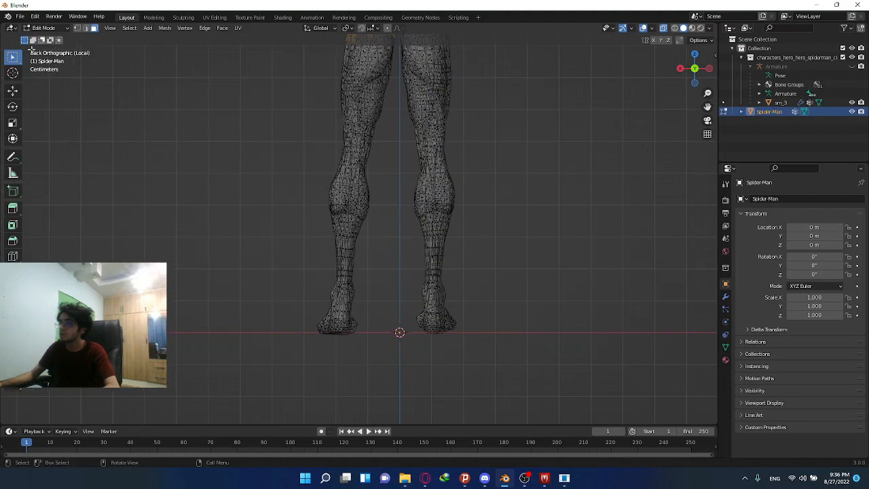
drag(42, 94, 58, 113)
shift+middle_drag(333, 116, 320, 176)
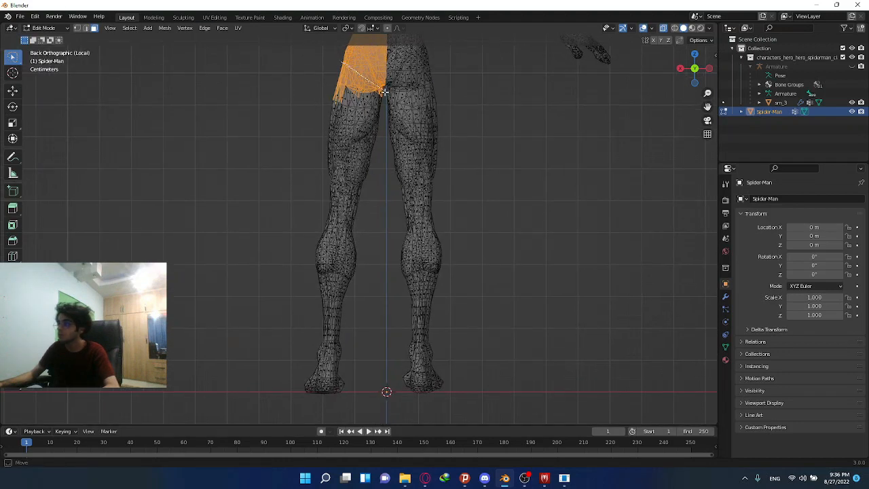
mouse_move(374, 374)
shift+mouse_down()
mouse_move(169, 283)
mouse_move(324, 76)
shift+mouse_up()
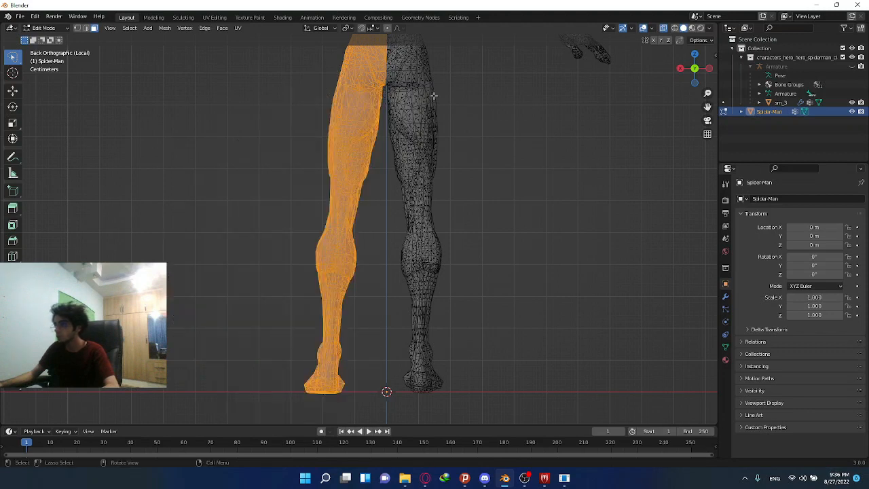
- Delete the selected faces of the character's left half and return to Object Mode
scroll(428, 92, down, 4)
shift+middle_drag(398, 74, 380, 162)
middle_drag(418, 162, 427, 165)
scroll(538, 170, up, 2)
key(x)
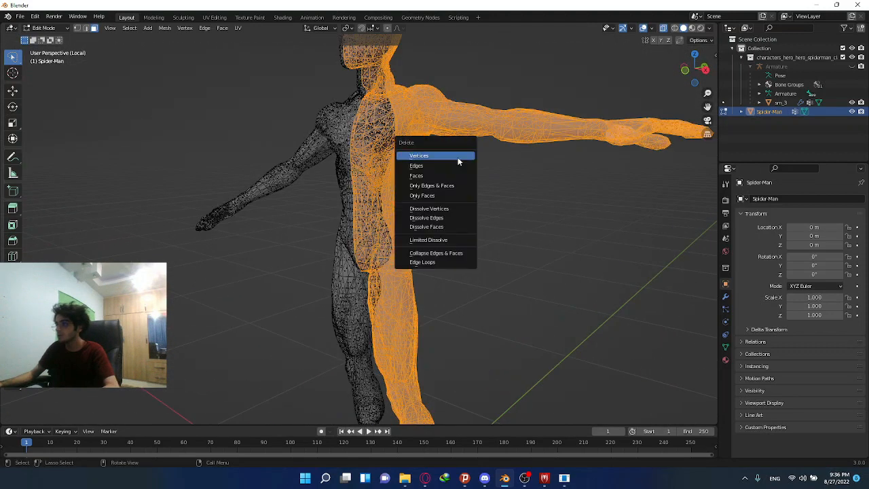
click(448, 176)
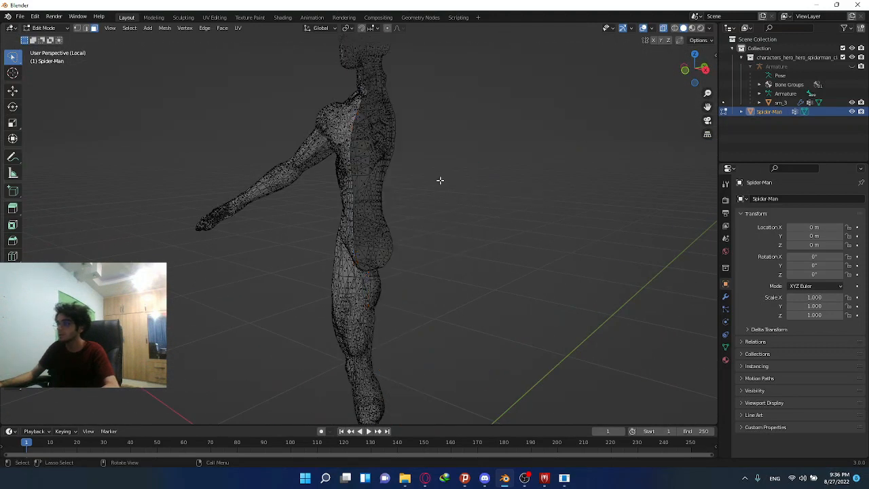
middle_drag(440, 181, 644, 244)
key(Tab)
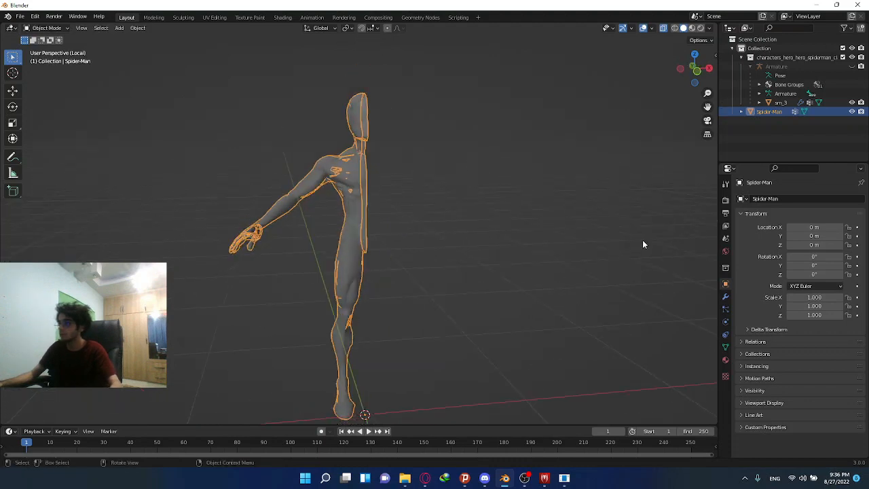
- Add a Mirror modifier on the X axis to the half body and apply it
click(725, 296)
click(774, 198)
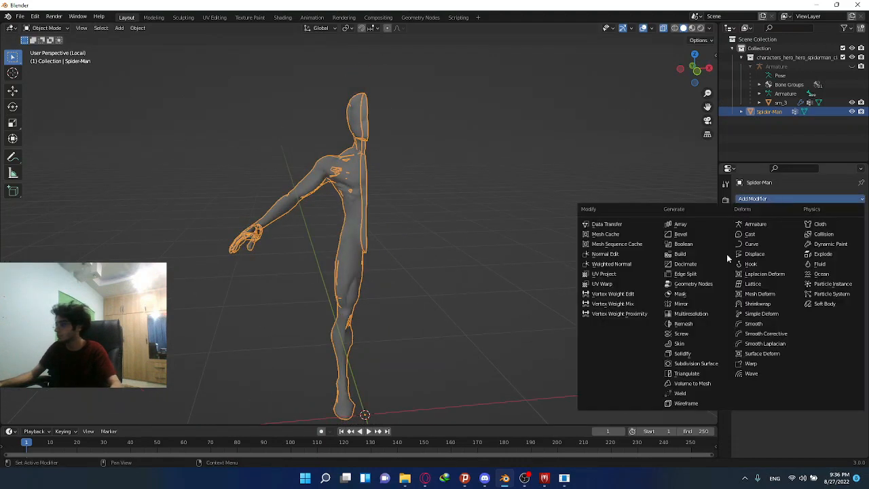
click(683, 303)
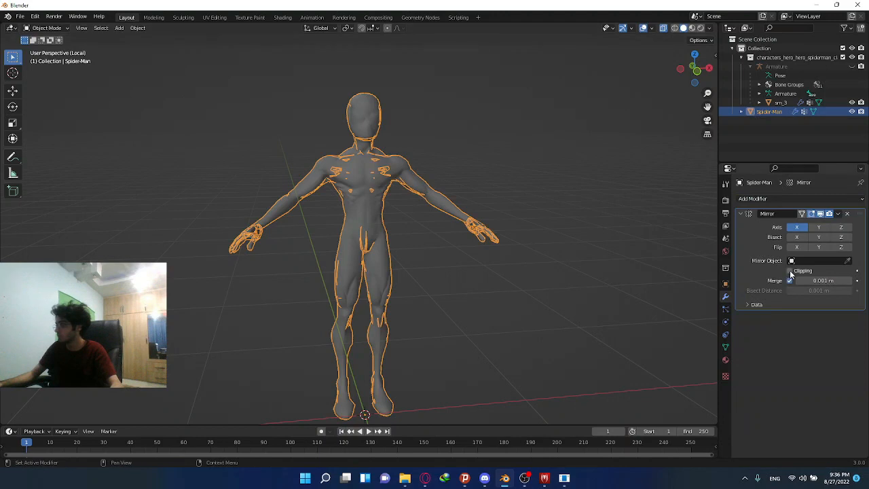
click(838, 215)
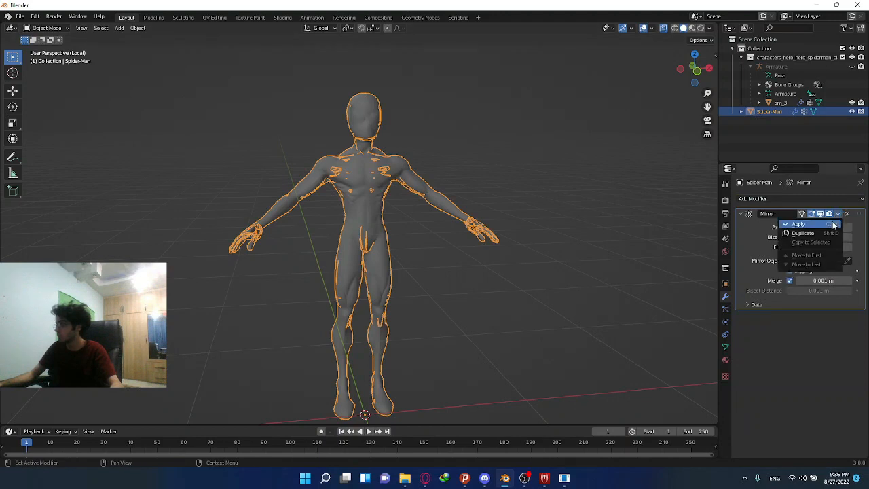
click(808, 224)
- Merge all of the mirrored mesh's vertices by distance and return to Object Mode
key(Tab)
key(a)
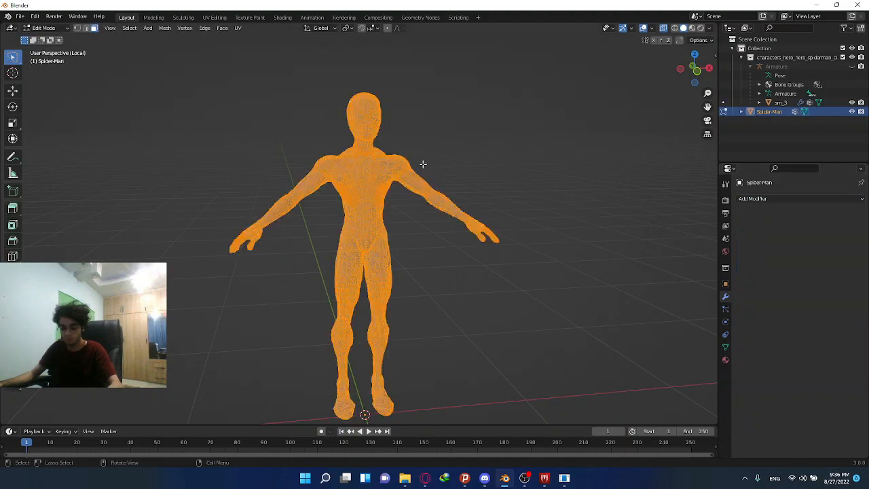
key(m)
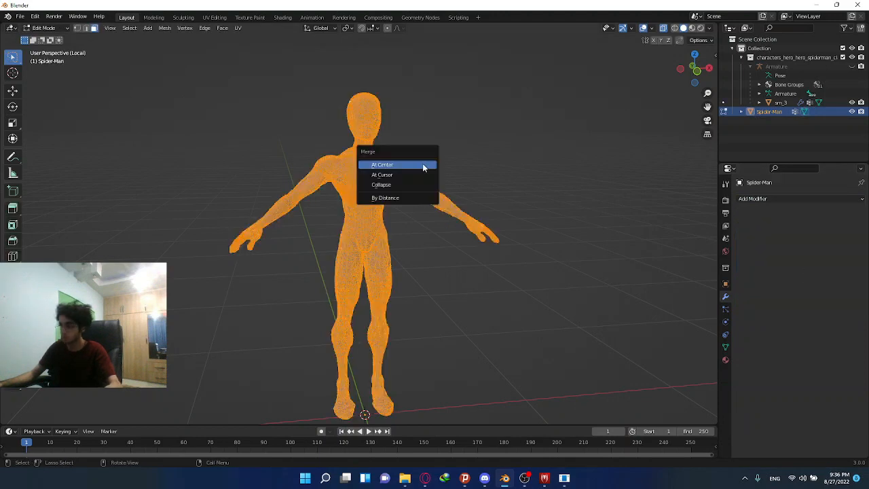
click(409, 198)
key(Tab)
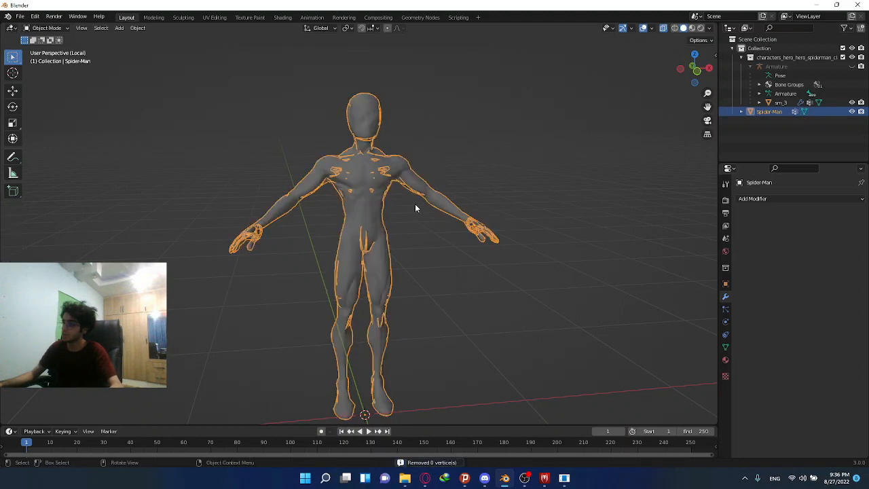
- Deselect the Spider-Man mesh, open its mesh data settings and inspect the mirrored torso and legs
click(451, 217)
scroll(425, 219, up, 3)
scroll(424, 223, up, 2)
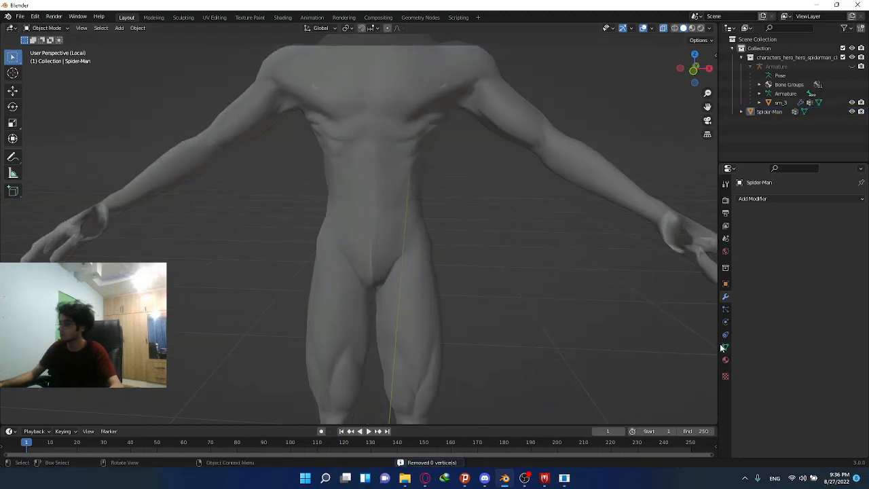
click(724, 347)
middle_drag(470, 315, 454, 270)
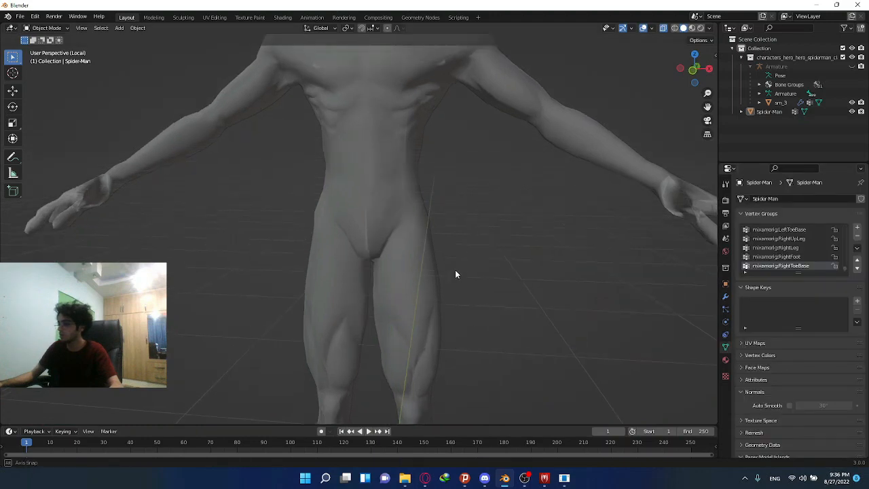
- Enter Edit Mode on the Spider-Man mesh and examine the open center seam at the front of the pelvis with and without X-ray
scroll(455, 270, up, 4)
middle_drag(363, 230, 353, 186)
scroll(389, 226, up, 3)
key(Tab)
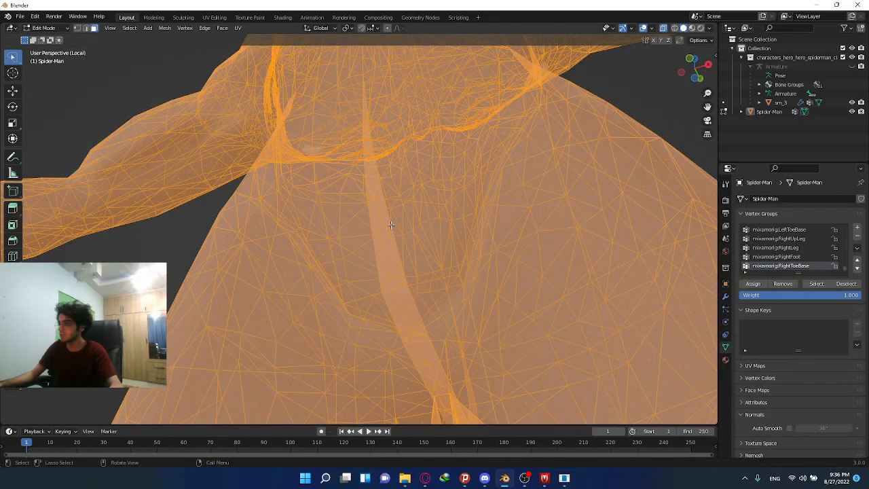
middle_drag(418, 195, 488, 141)
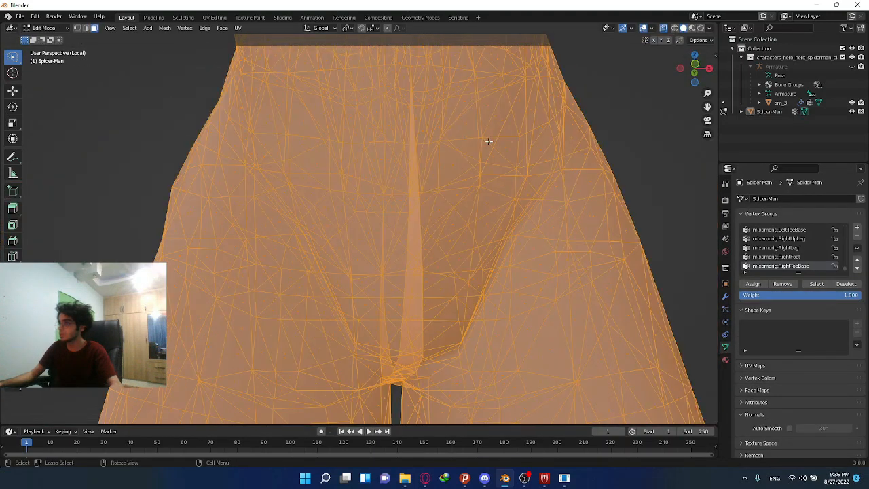
click(664, 29)
mouse_move(460, 111)
middle_down()
mouse_move(582, 77)
mouse_move(525, 109)
mouse_move(521, 99)
middle_up()
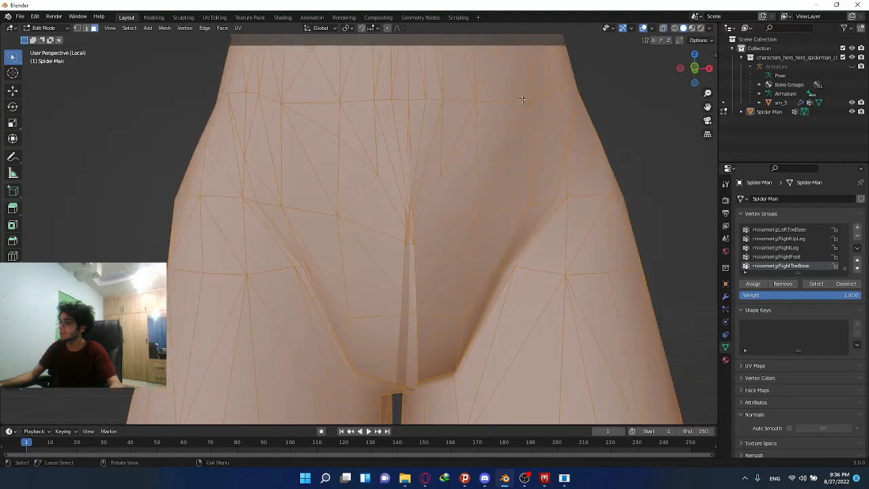
click(664, 28)
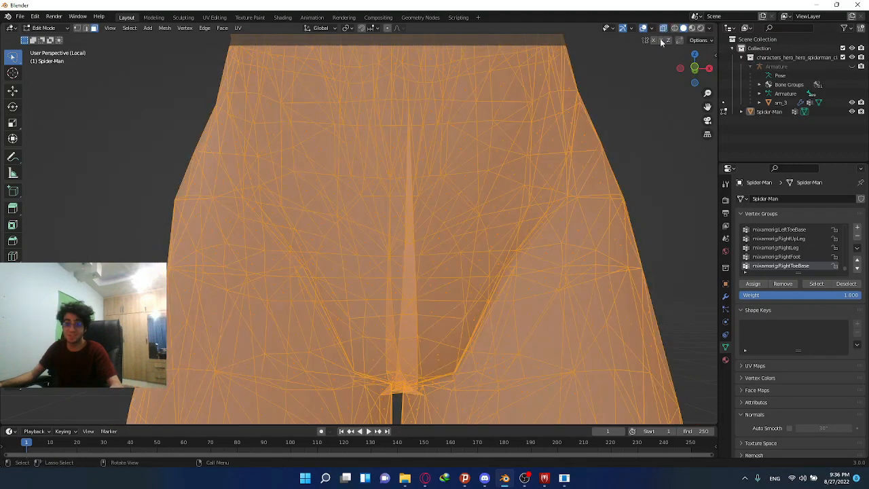
- Switch to vertex selection and merge two split vertex pairs along the front pelvis seam, each at its center
click(77, 28)
click(407, 249)
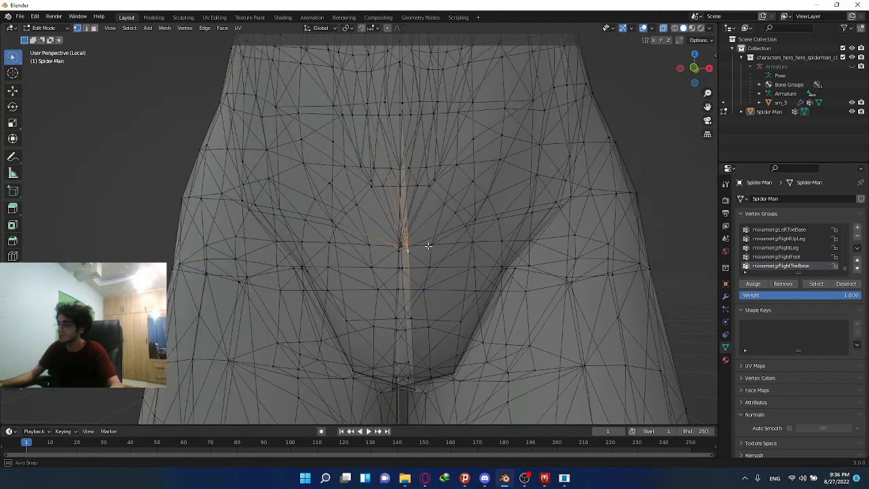
scroll(429, 246, up, 2)
shift+click(430, 262)
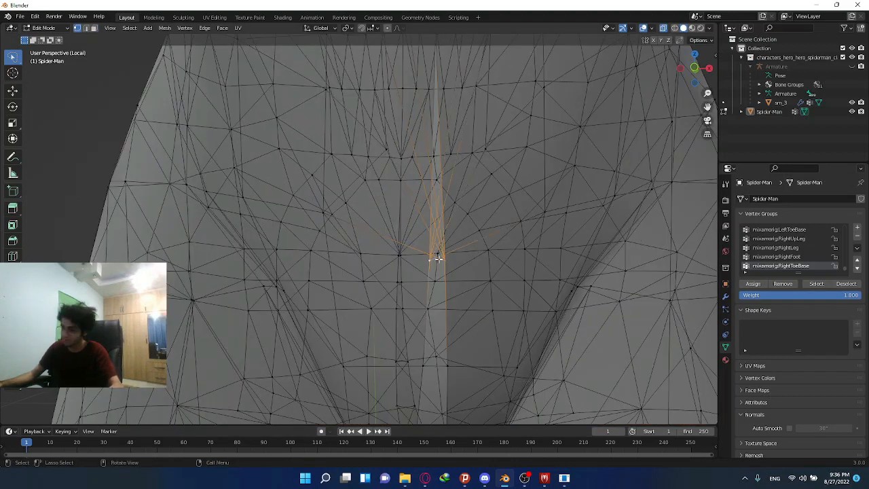
key(m)
click(409, 206)
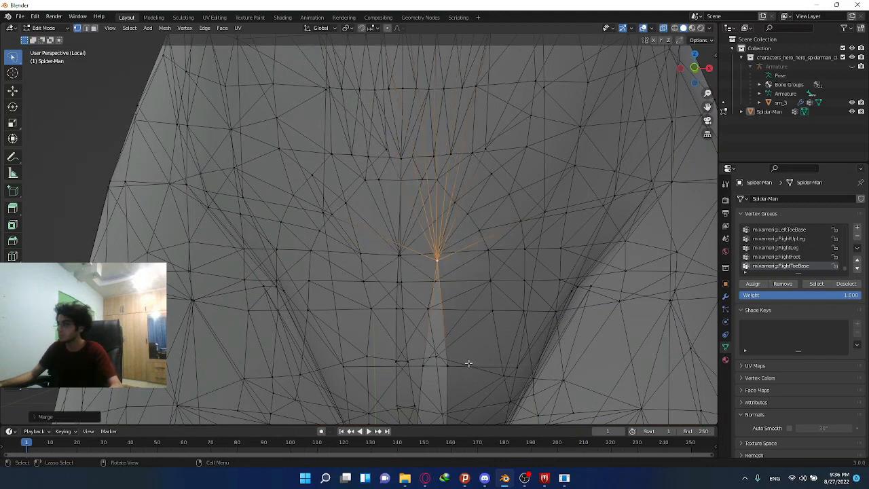
click(448, 370)
shift+click(424, 363)
key(m)
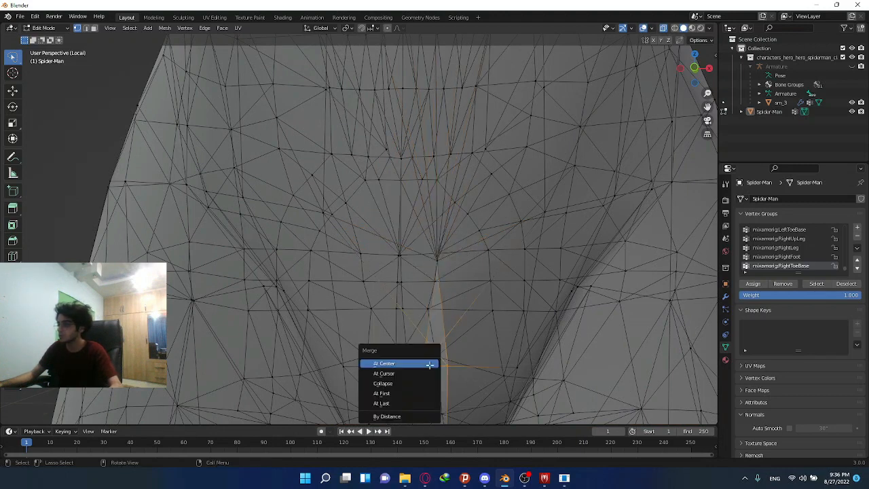
click(431, 363)
- Try to merge two vertices at the crotch end of the seam at center, and undo it
shift+middle_drag(444, 363, 429, 274)
click(384, 367)
shift+click(420, 357)
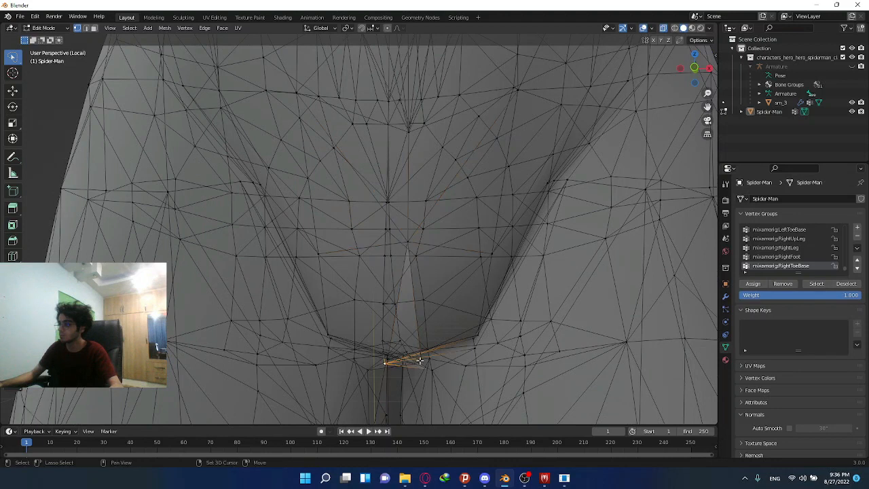
key(m)
click(421, 361)
middle_drag(421, 357, 362, 228)
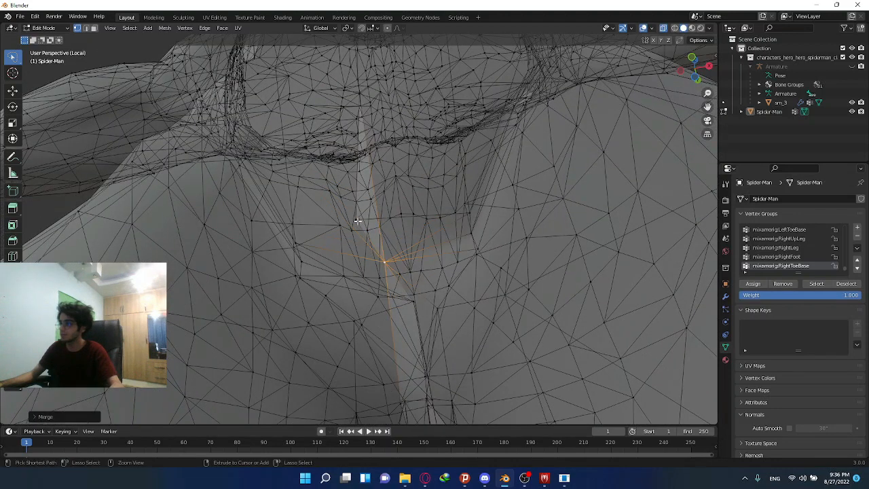
key(ctrl+z)
key(ctrl+z)
- Merge the split vertex pairs across the open seam at the crotch, each at its center
click(356, 220)
shift+click(397, 213)
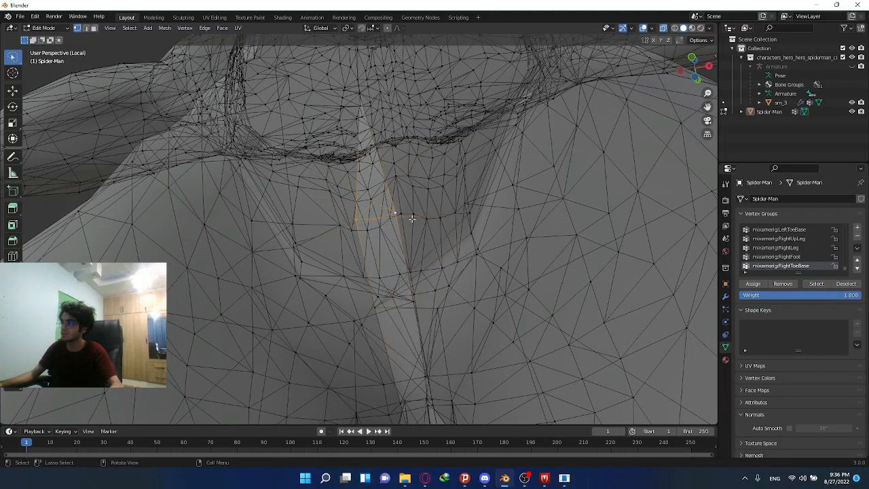
middle_drag(412, 217, 448, 319)
key(m)
click(425, 230)
shift+click(397, 295)
key(m)
click(414, 296)
shift+click(404, 301)
key(m)
click(408, 302)
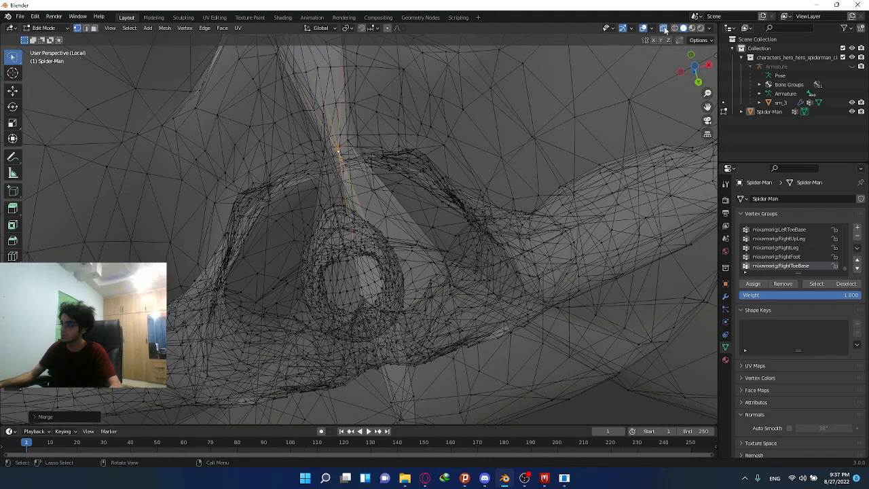
- Toggle X-ray to check the underside and merge the next split vertex pair behind the crotch at center
click(664, 30)
click(665, 29)
middle_drag(486, 190, 478, 211)
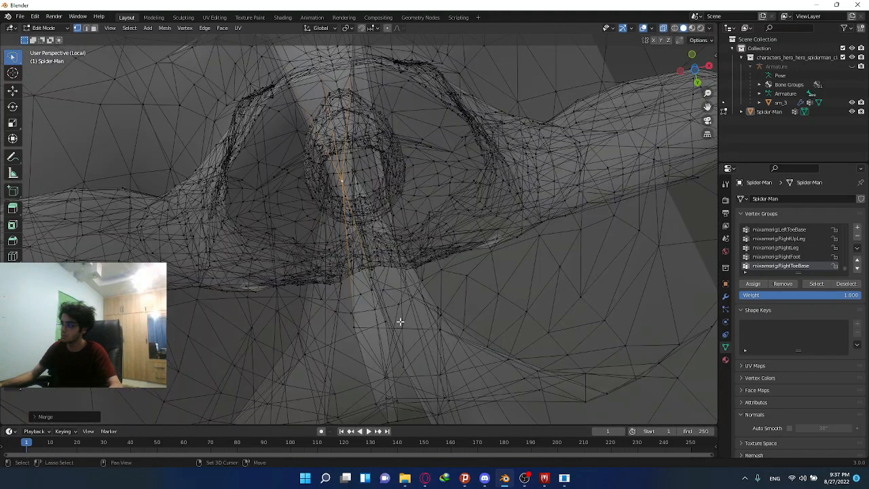
shift+click(356, 326)
key(m)
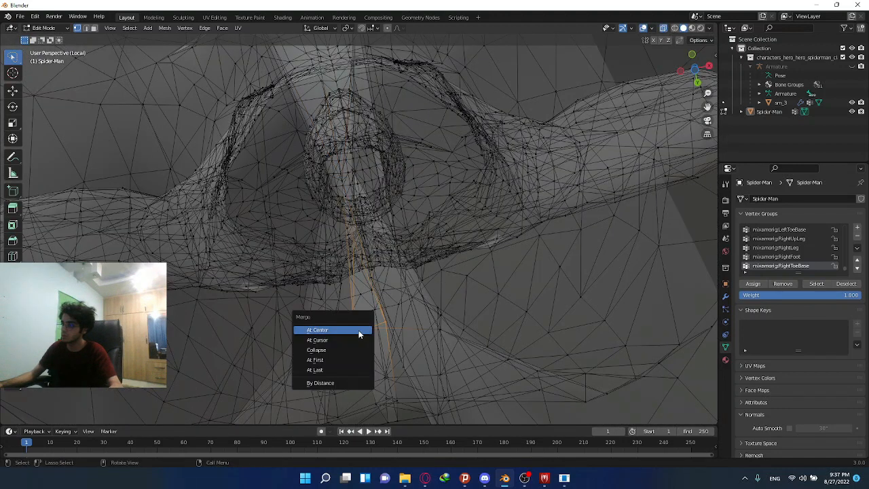
click(359, 331)
- Merge two more split vertex pairs at center where the inner thighs meet the buttocks
shift+middle_drag(357, 327, 360, 180)
click(345, 270)
shift+click(360, 269)
key(m)
click(361, 273)
scroll(351, 225, up, 2)
click(344, 218)
shift+click(363, 218)
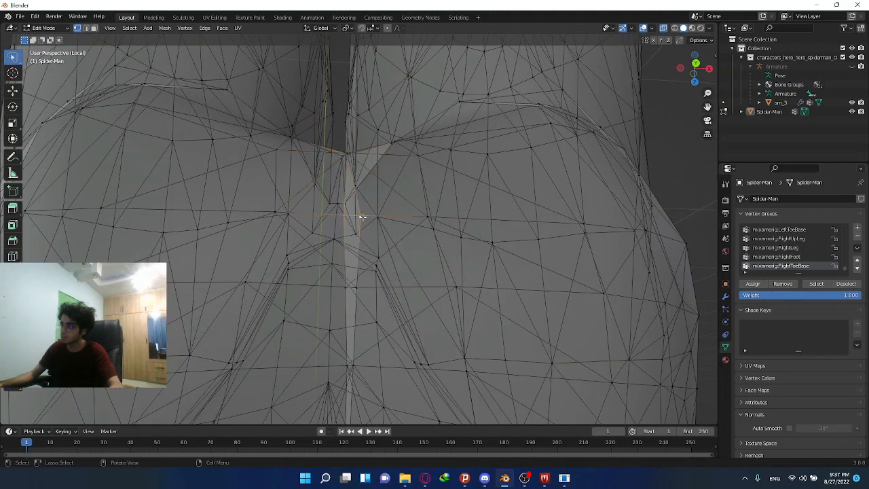
key(m)
click(363, 217)
- Merge the two remaining split vertex pairs along the seam between the buttocks, each at its center
middle_drag(362, 217, 347, 277)
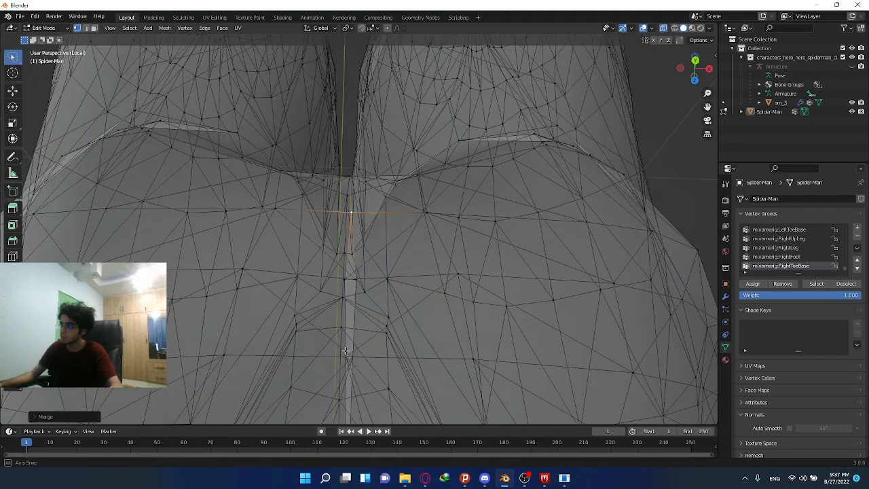
click(349, 278)
shift+click(353, 279)
key(m)
click(361, 280)
click(349, 356)
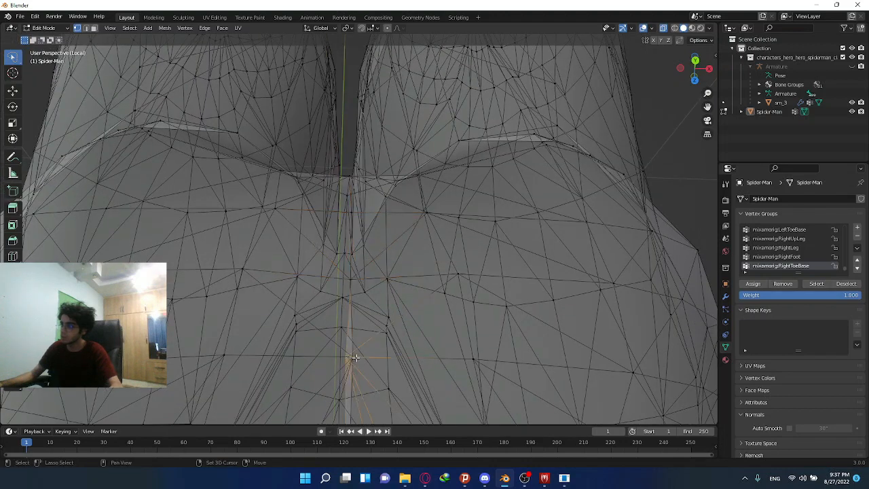
shift+click(355, 358)
key(m)
click(356, 359)
- Return to Object Mode and check the whole repaired body from the front
scroll(357, 353, down, 3)
shift+middle_drag(357, 351, 351, 209)
scroll(351, 209, down, 9)
middle_drag(365, 287, 365, 175)
scroll(364, 175, up, 3)
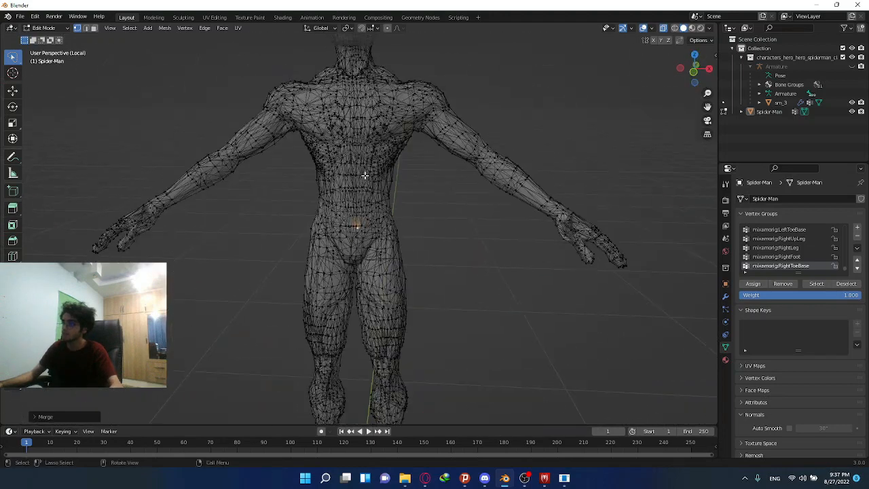
key(Tab)
middle_drag(378, 239, 417, 248)
scroll(419, 250, down, 4)
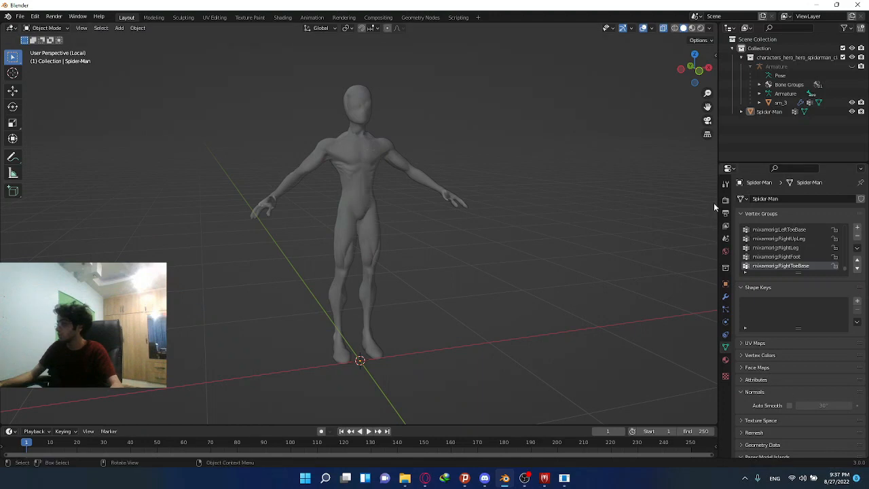
- Unhide the Armature, leave local view and hide the original sm_3 mesh
click(852, 67)
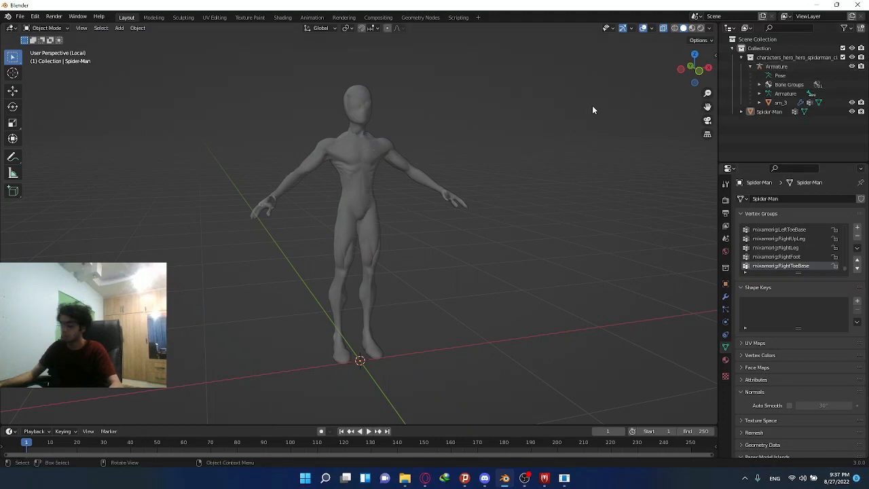
key(KP_Divide)
click(852, 102)
mouse_move(498, 129)
middle_down()
mouse_move(508, 137)
mouse_move(499, 146)
middle_up()
- Parent the Spider-Man mesh to the Armature with Automatic Weights
click(358, 173)
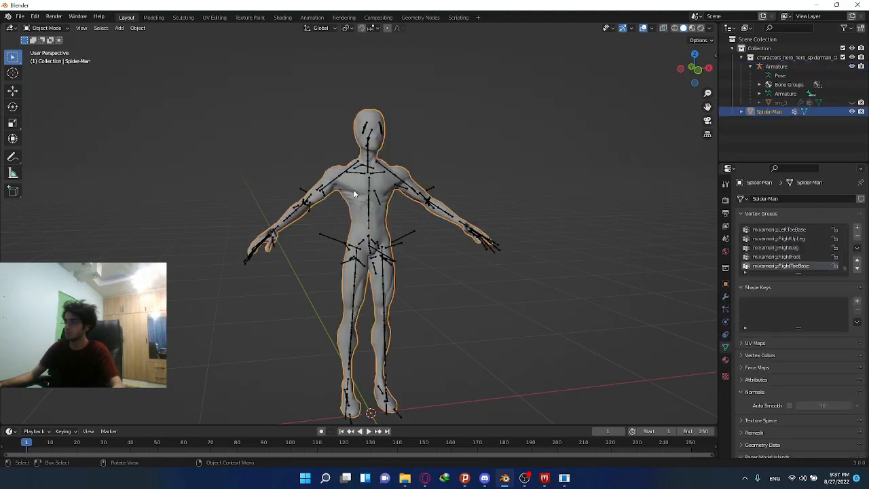
shift+click(359, 175)
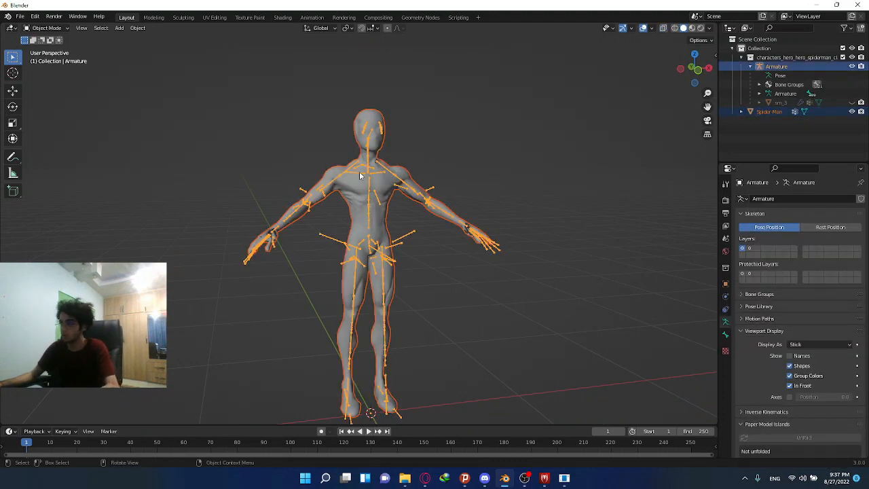
key(ctrl+p)
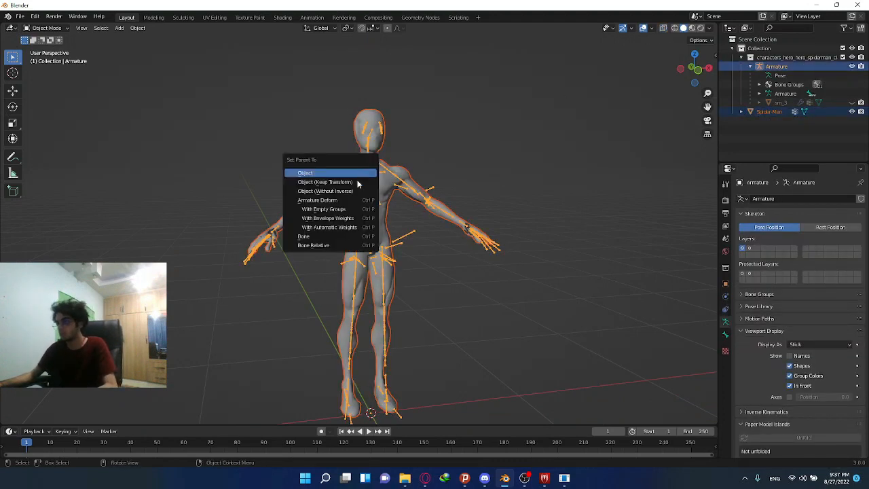
click(337, 227)
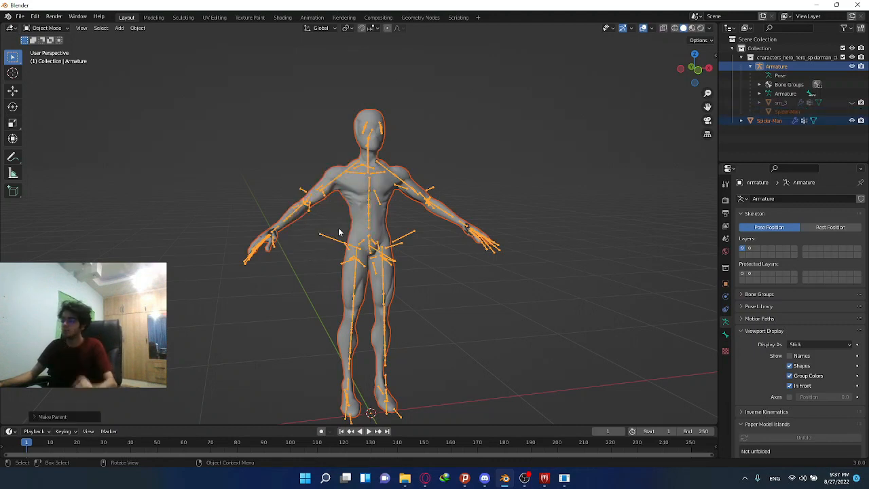
- Put the Armature in Pose Mode and rotate the RT_uparm bone upward to test the arm's deformation
click(331, 186)
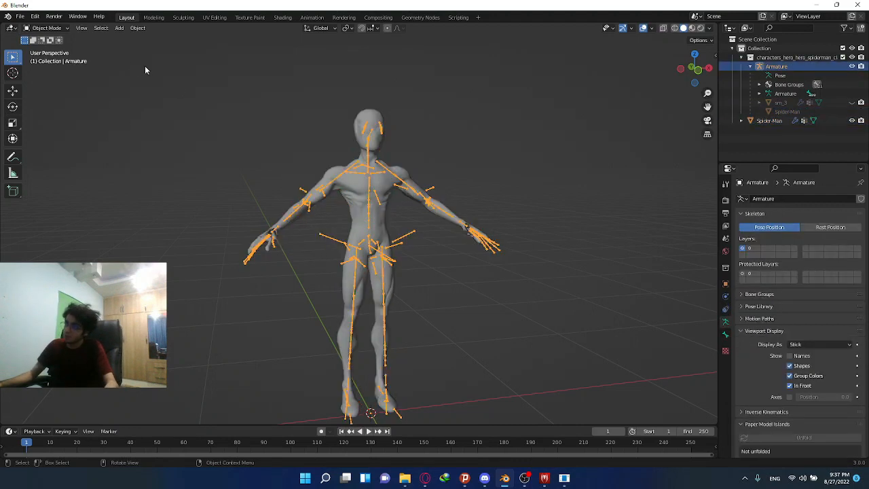
click(56, 31)
click(44, 59)
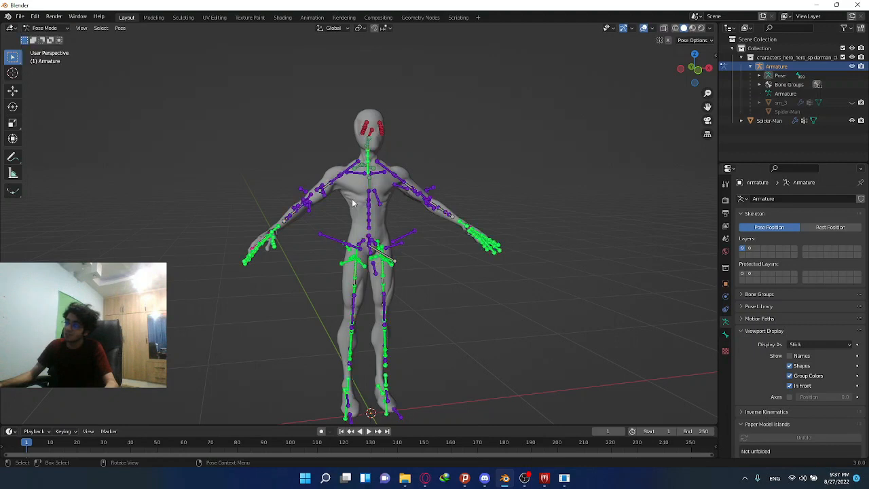
key(r)
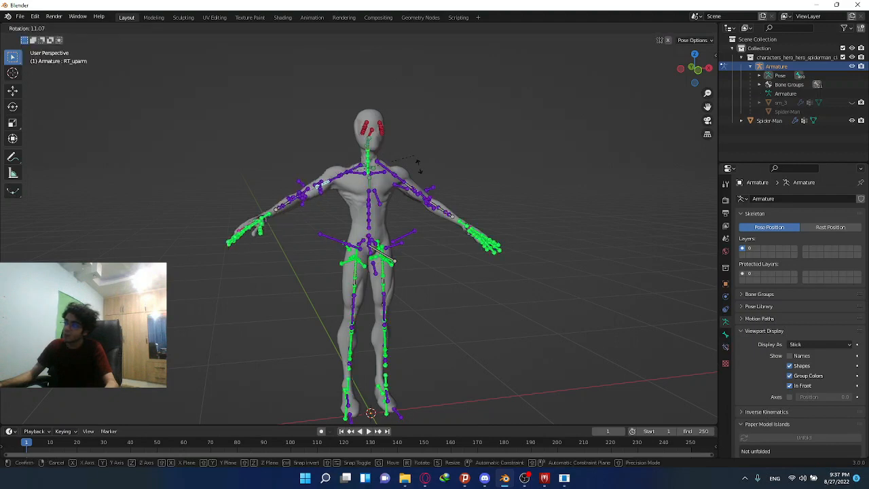
click(391, 238)
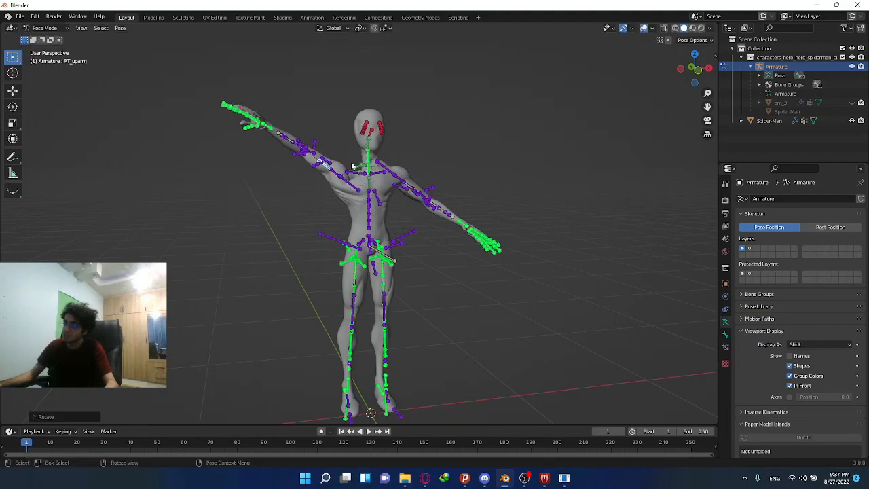
- Clear all pose transforms on every bone and return the Armature to Object Mode
key(a)
click(118, 29)
mouse_move(183, 45)
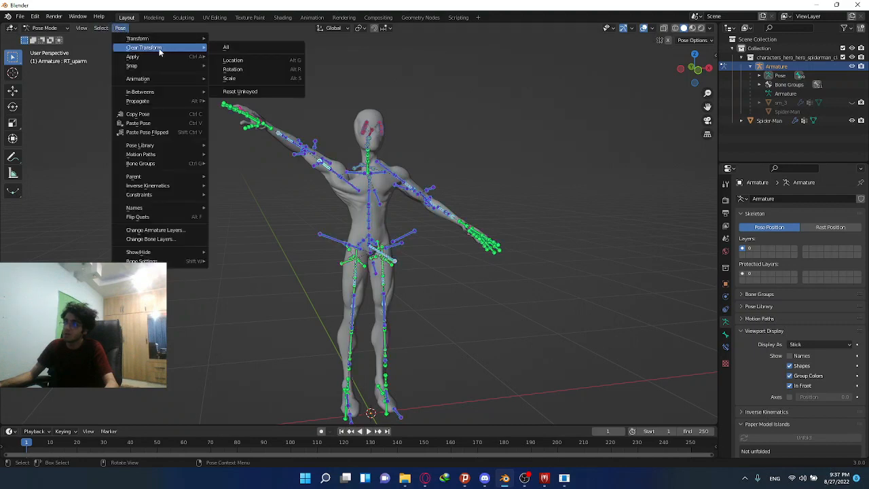
click(284, 50)
click(65, 29)
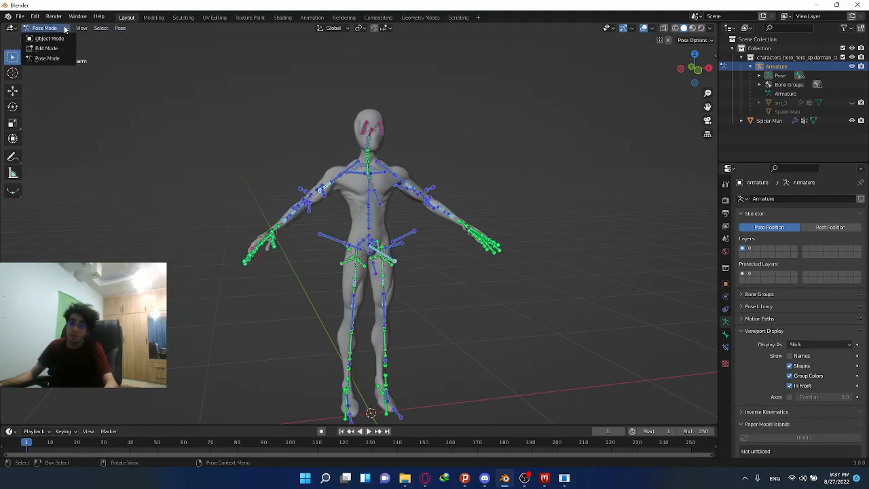
click(49, 38)
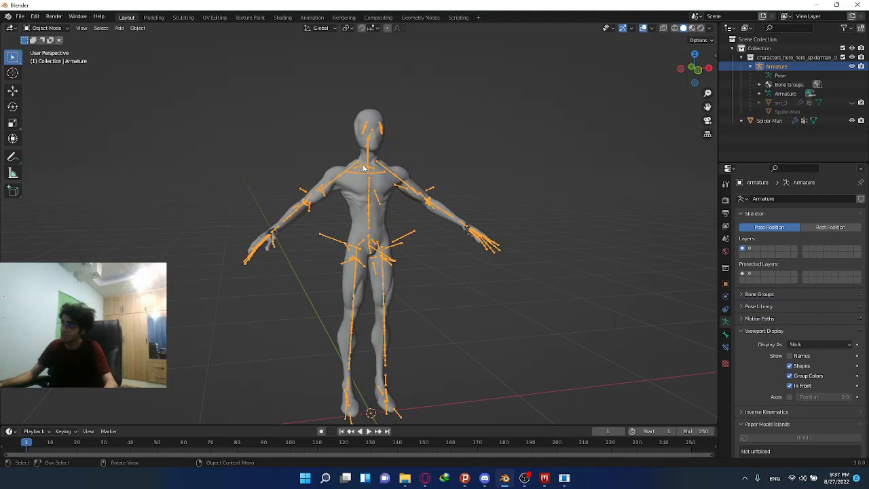
- Remove the Armature modifier from the Spider-Man mesh and open its vertex group settings
scroll(342, 170, up, 3)
click(341, 170)
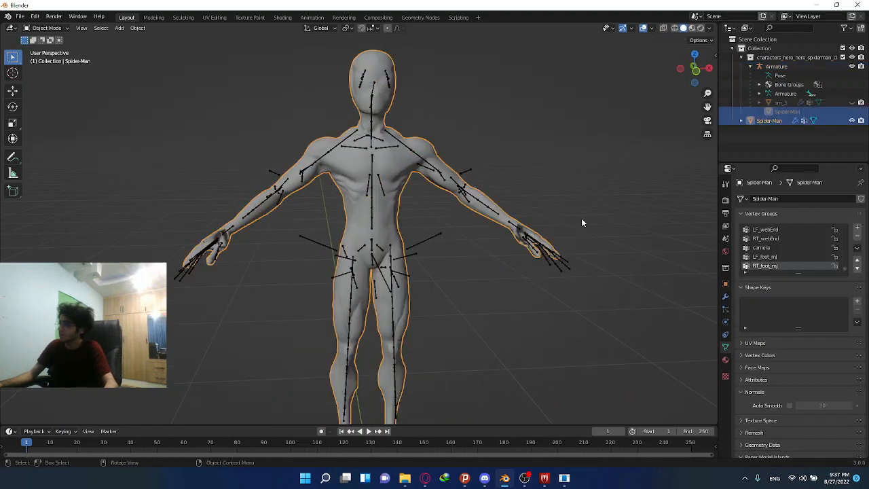
click(725, 296)
click(847, 213)
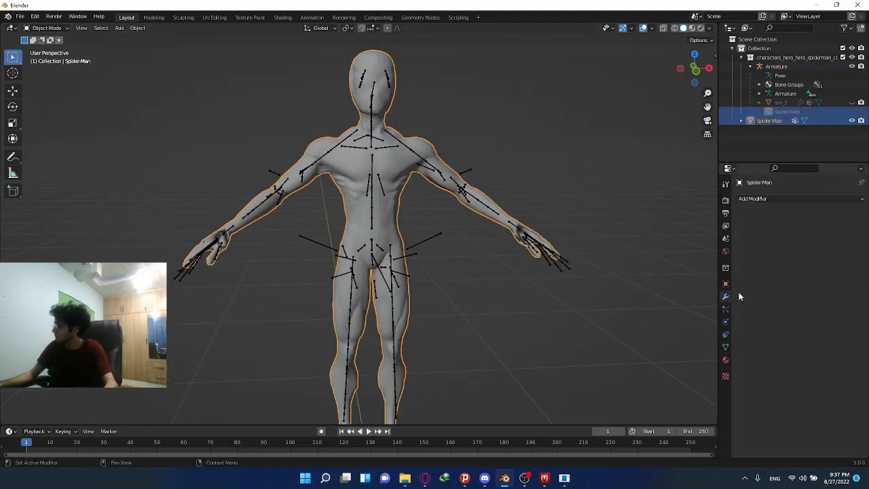
shift+middle_drag(695, 232, 705, 305)
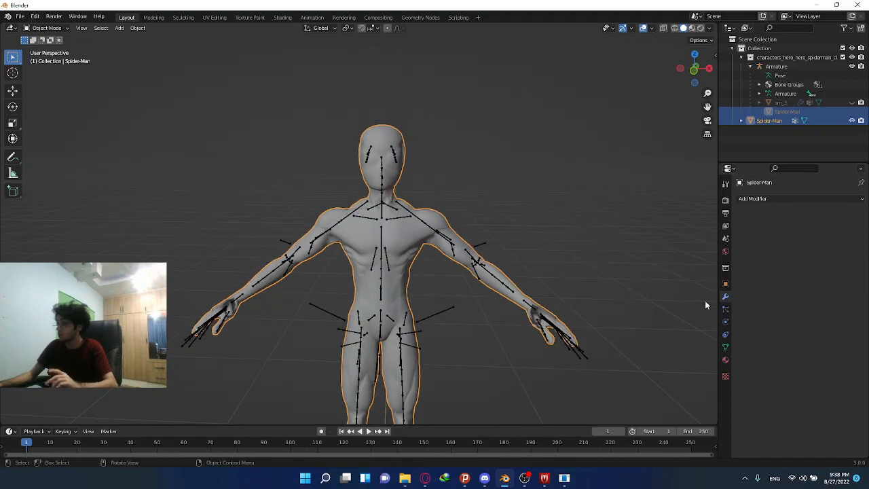
click(725, 347)
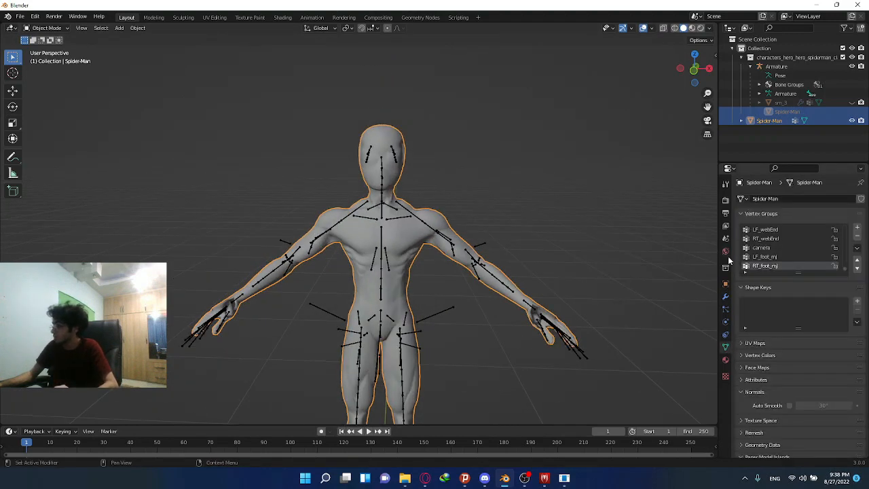
- Delete all vertex groups from the Spider-Man mesh and unhide the sm_3 body
click(856, 248)
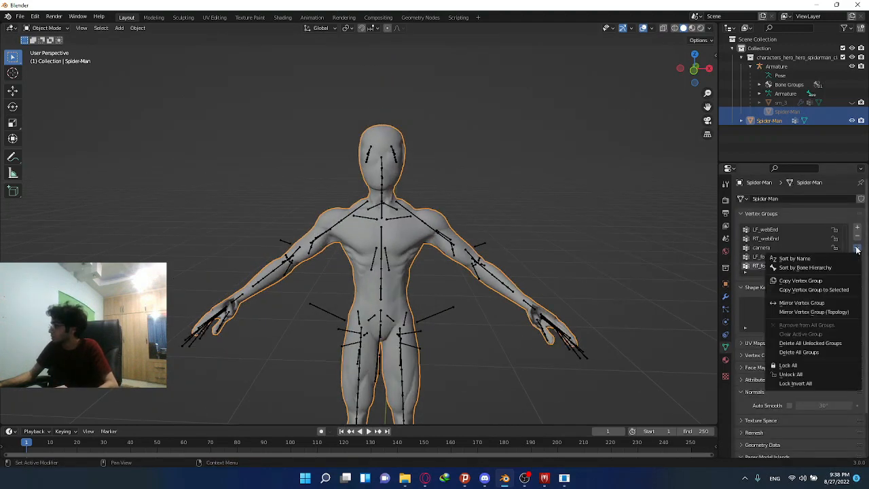
click(799, 352)
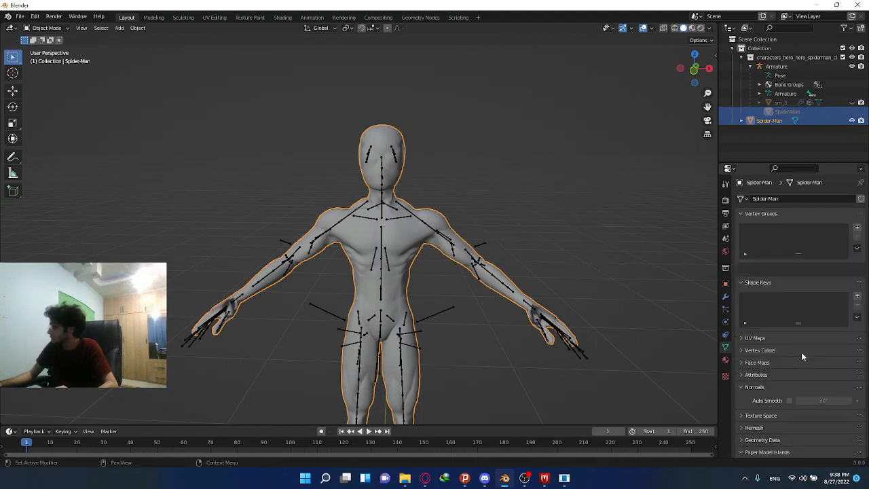
click(529, 205)
middle_drag(482, 210, 401, 163)
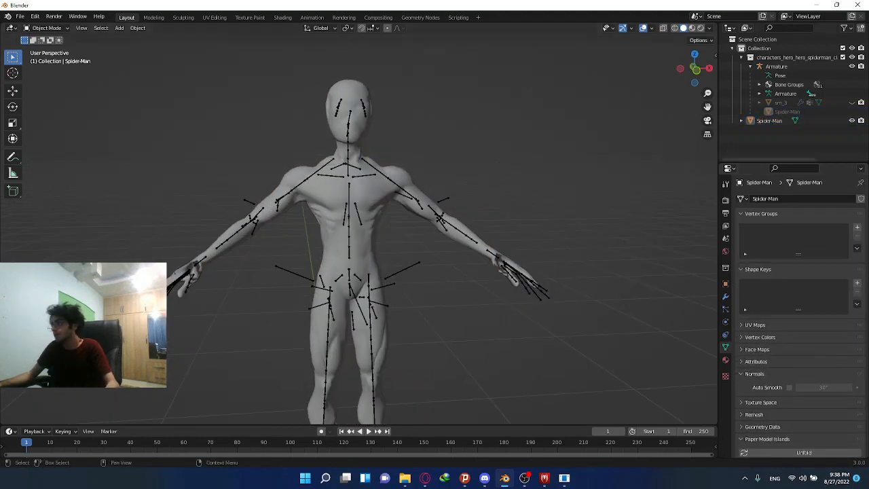
click(853, 102)
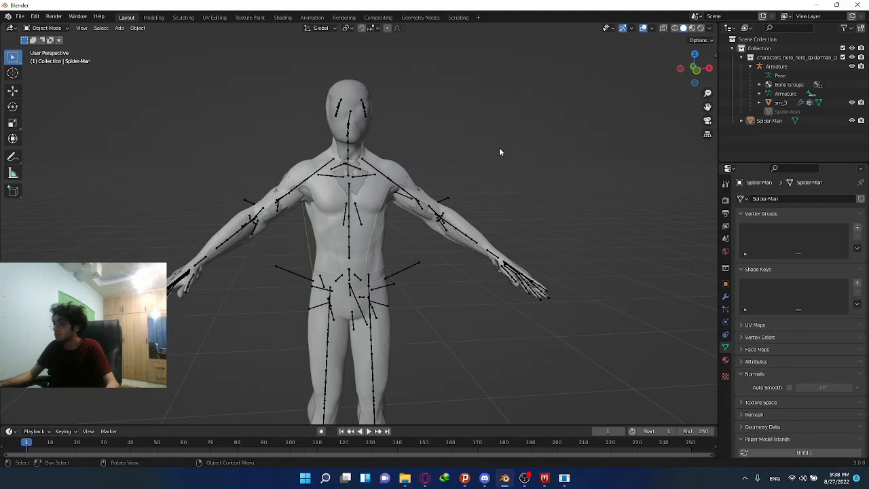
- Isolate the sm_3 body in local view and enter Edit Mode with all of its vertices deselected
click(401, 173)
key(KP_Divide)
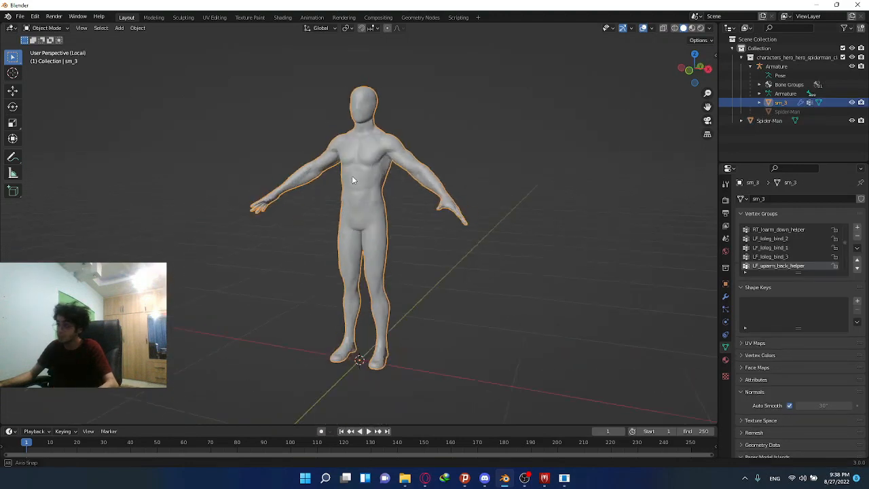
middle_drag(352, 179, 262, 184)
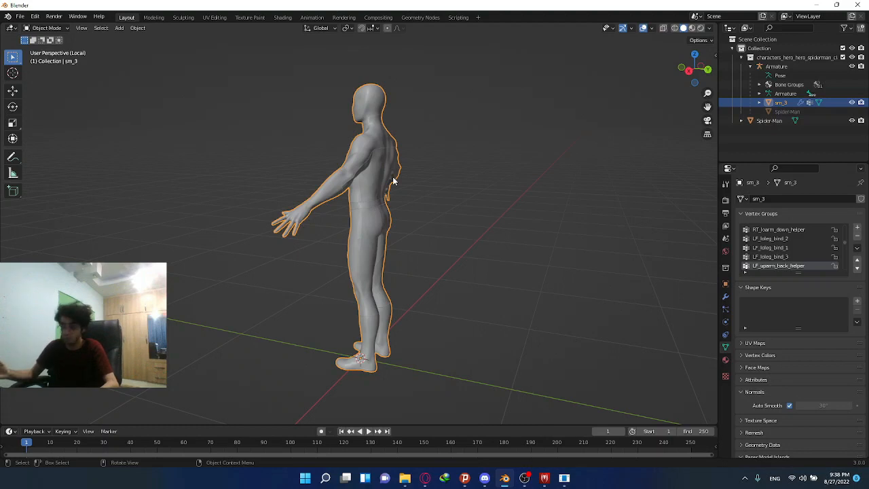
scroll(773, 236, up, 3)
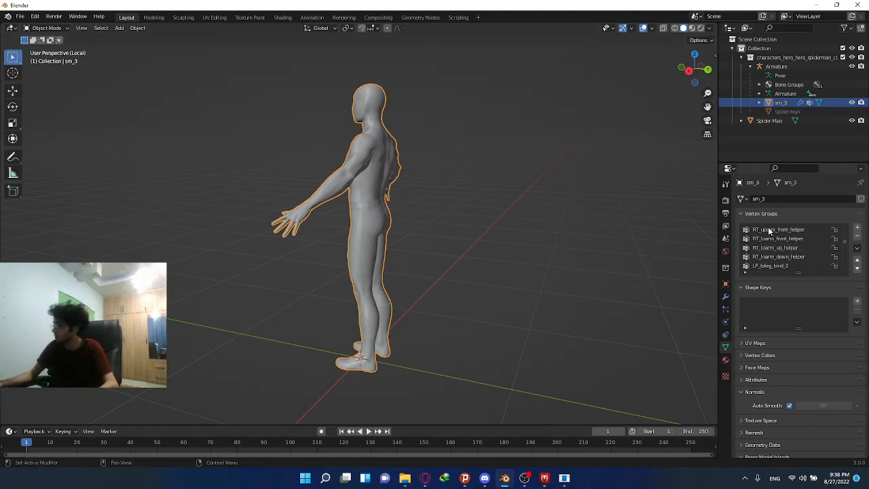
click(768, 229)
key(Tab)
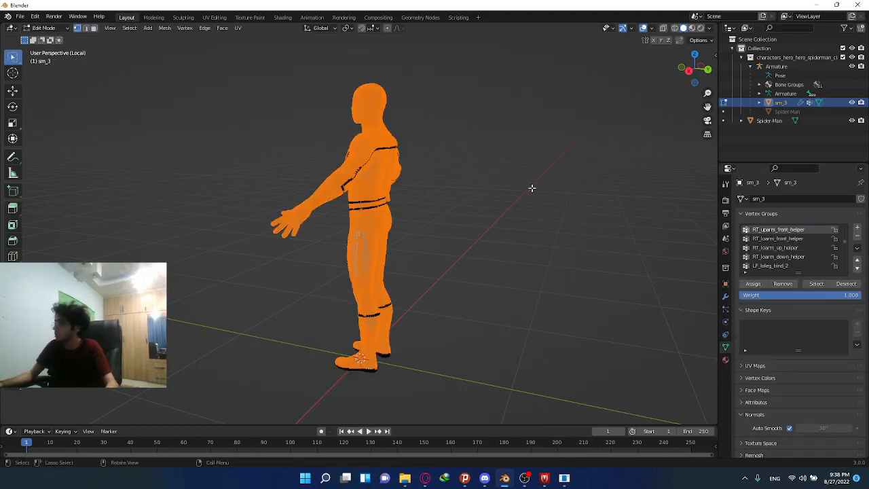
key(alt+a)
- Select the vertices of sm_3's RT_uparm_bind_3 vertex group and inspect the weighted upper-arm area
scroll(789, 265, up, 2)
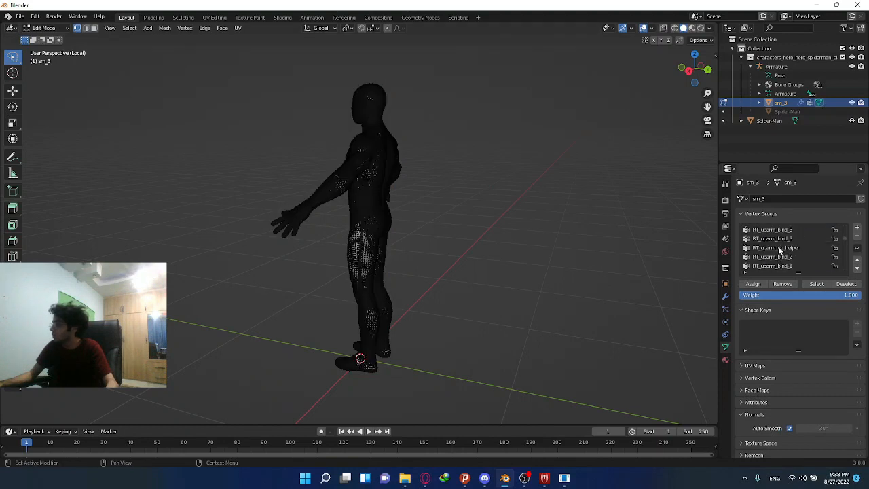
click(778, 239)
click(815, 286)
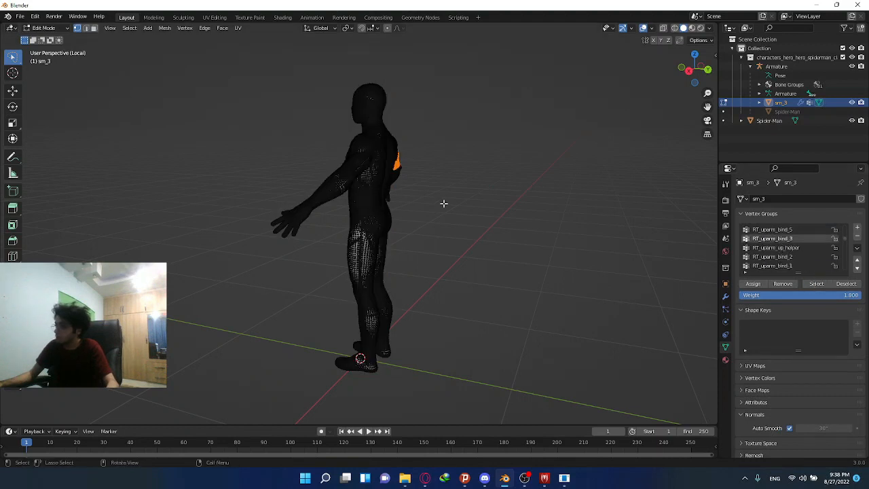
middle_drag(443, 202, 265, 163)
scroll(430, 147, up, 3)
middle_drag(433, 160, 447, 204)
key(KP_Decimal)
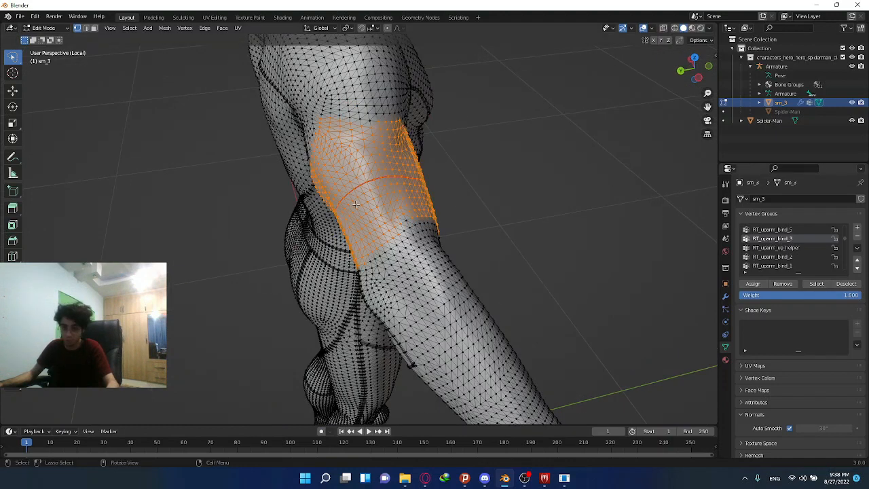
- Return sm_3 to Object Mode, enlarge its vertex group list and exit local view
key(Tab)
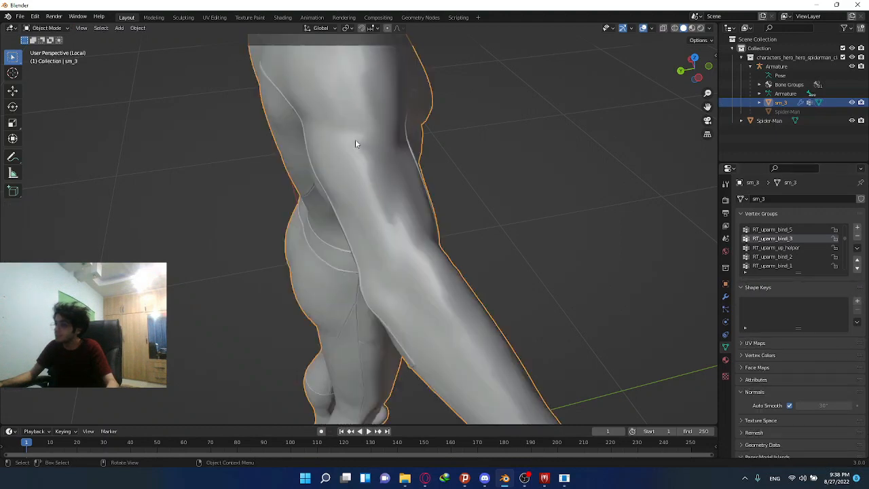
scroll(802, 251, down, 2)
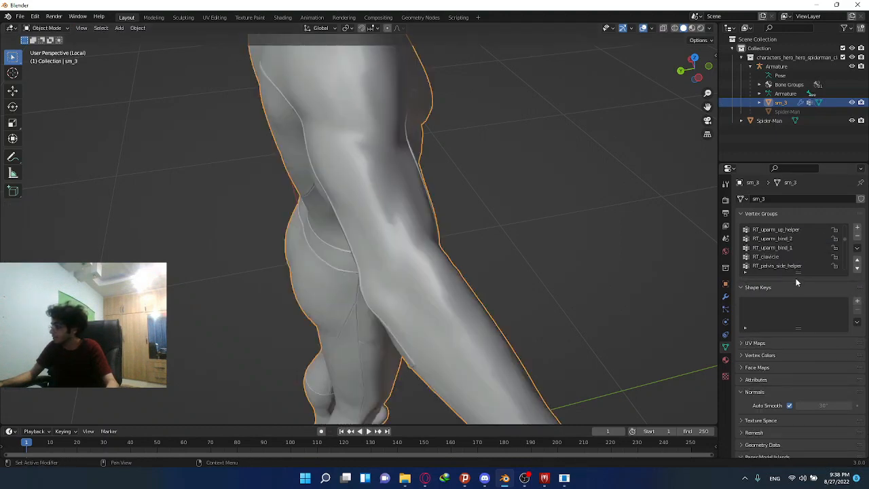
drag(796, 272, 795, 344)
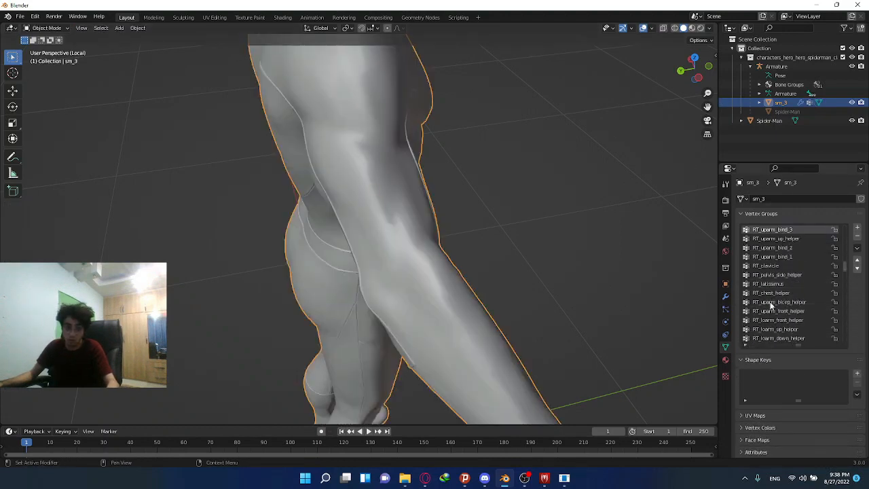
scroll(548, 181, down, 6)
middle_drag(548, 181, 392, 211)
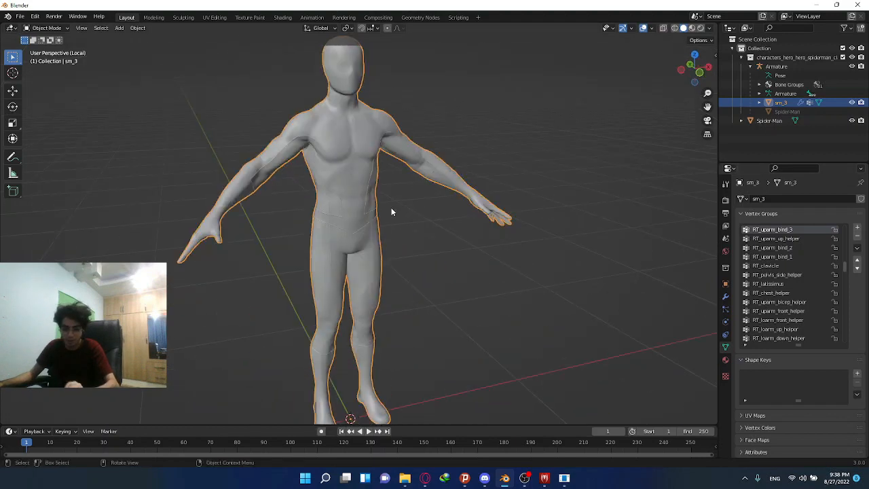
key(KP_Divide)
click(502, 168)
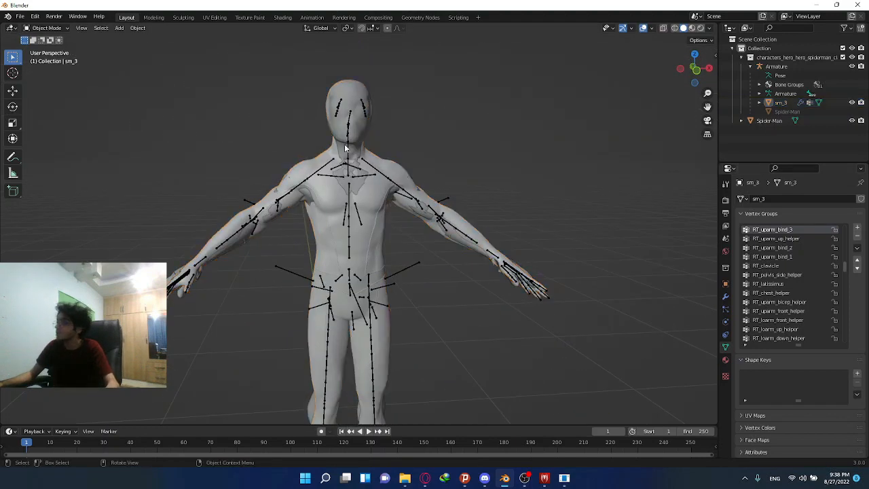
- Parent the Spider-Man mesh to the Armature with Empty Groups and check its vertex group list
click(357, 131)
click(725, 296)
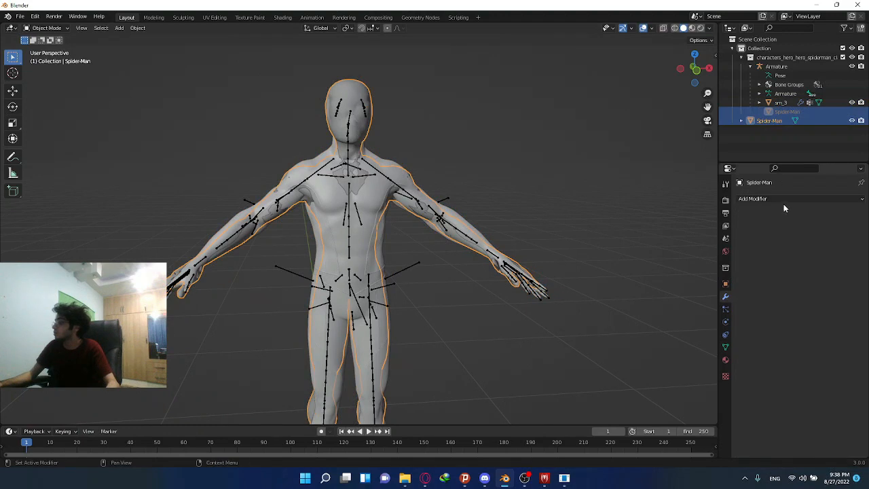
shift+click(351, 117)
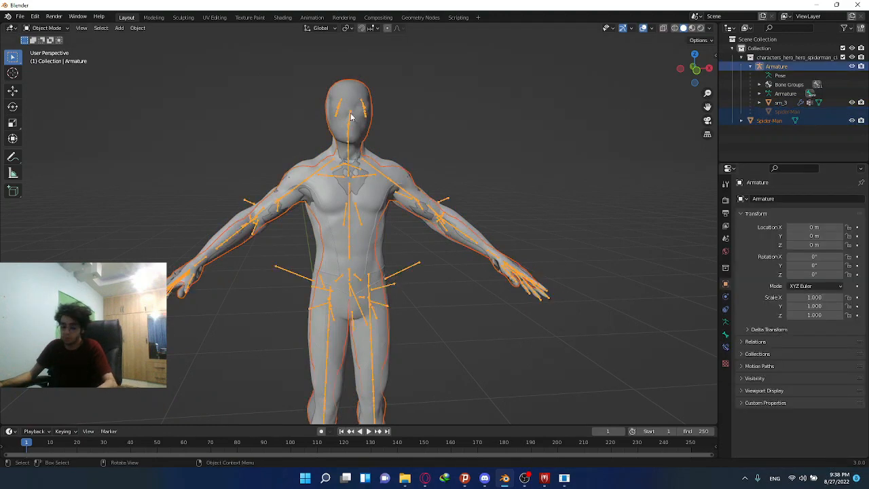
key(ctrl+p)
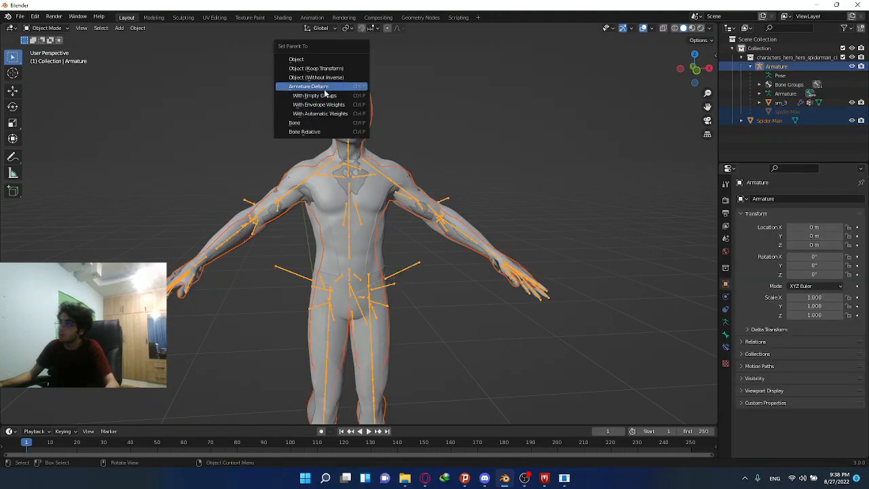
click(324, 97)
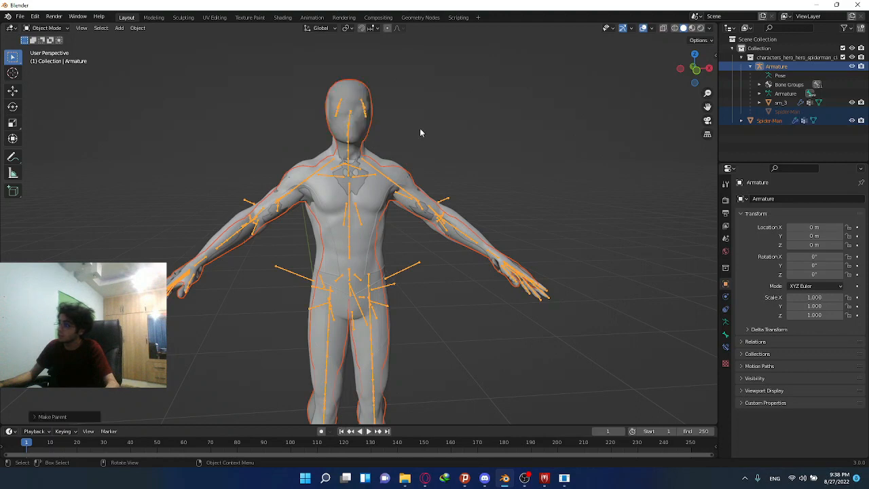
click(349, 101)
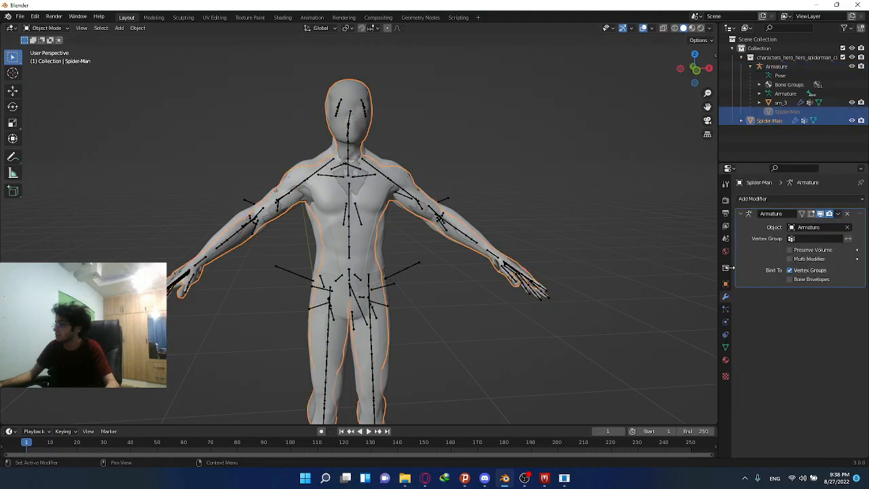
click(726, 335)
click(726, 347)
scroll(801, 265, up, 5)
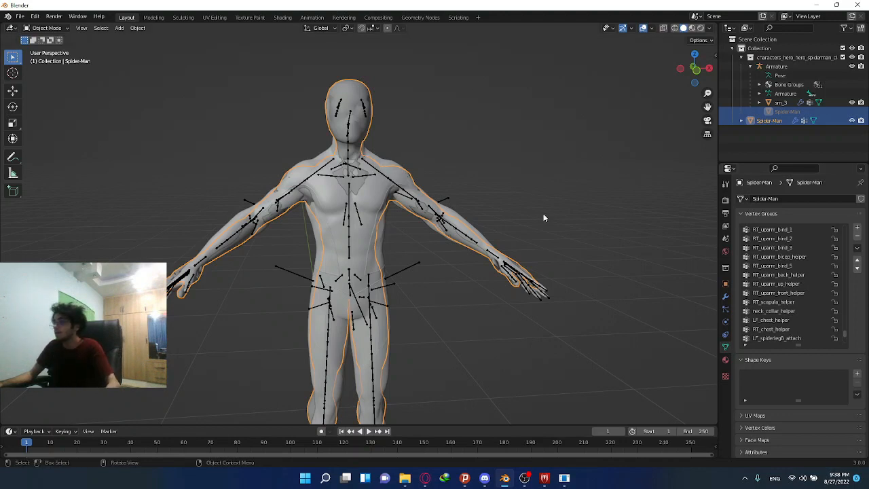
- Add a Data Transfer modifier to the Spider-Man mesh, above its Armature modifier, with sm_3 as the source
click(725, 295)
click(797, 199)
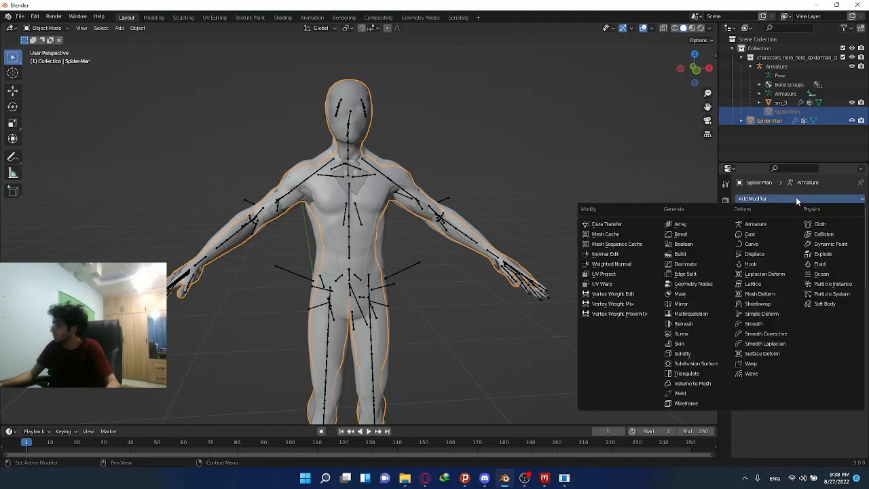
click(606, 224)
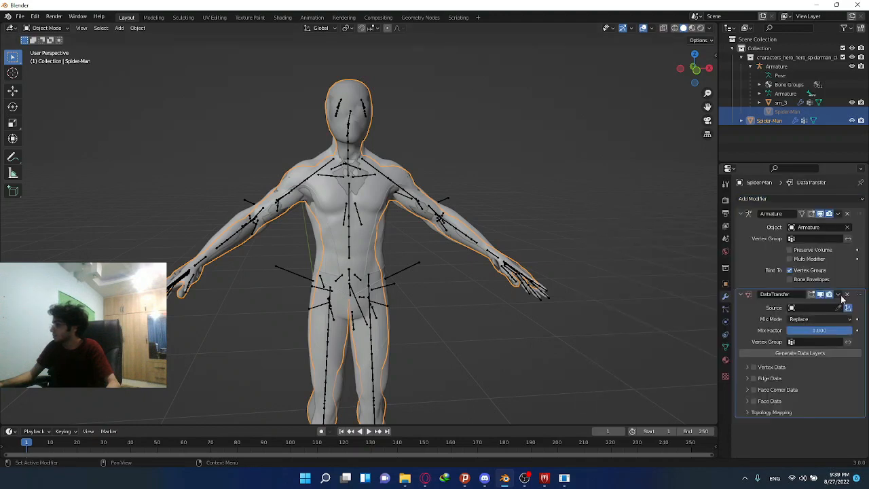
drag(860, 296, 859, 216)
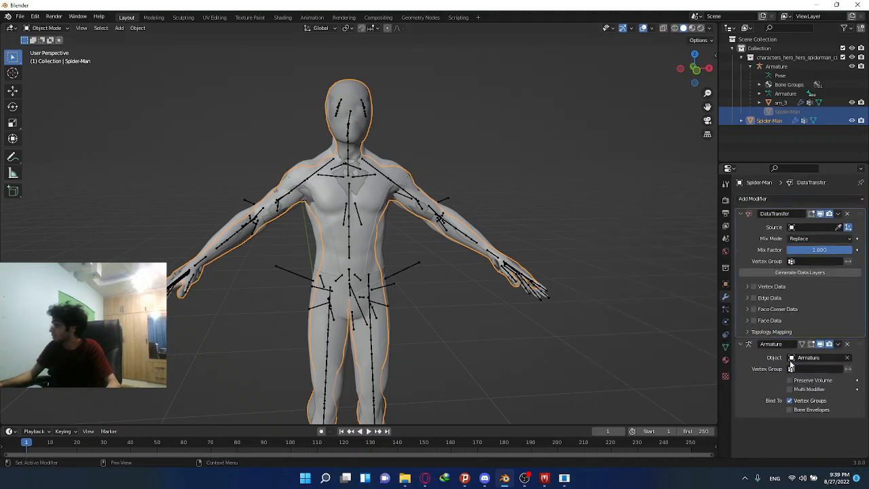
click(846, 227)
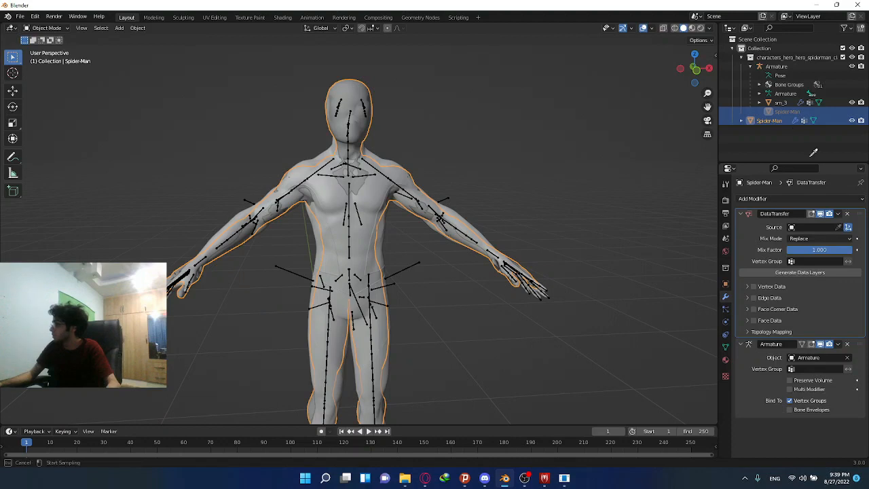
click(781, 103)
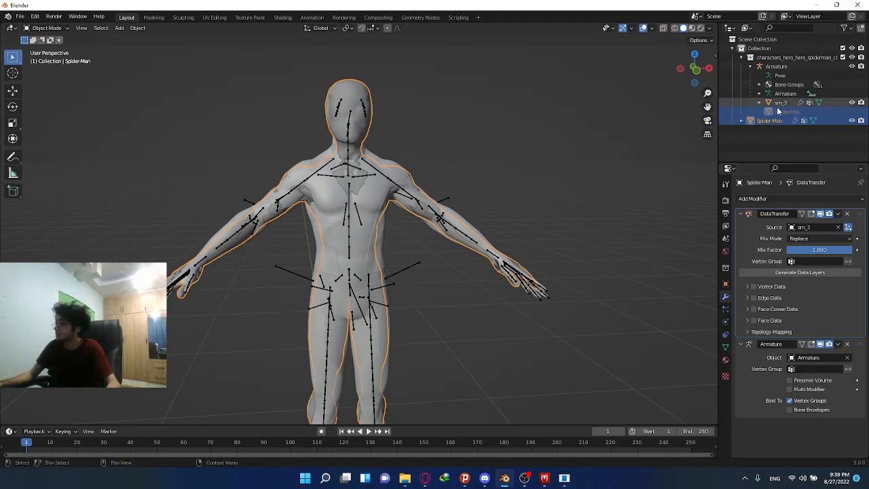
- Enable Vertex Data transfer of Vertex Groups with Nearest Vertex mapping on the Spider-Man mesh and apply the Data Transfer modifier
click(781, 103)
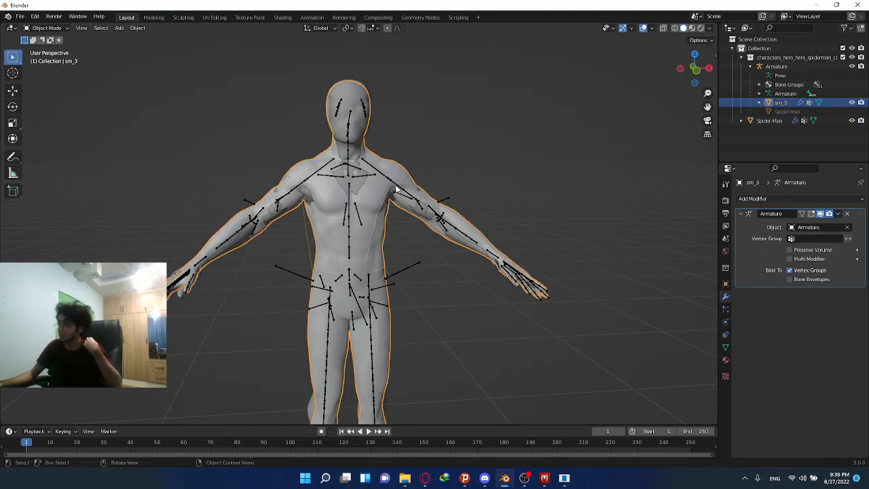
click(770, 121)
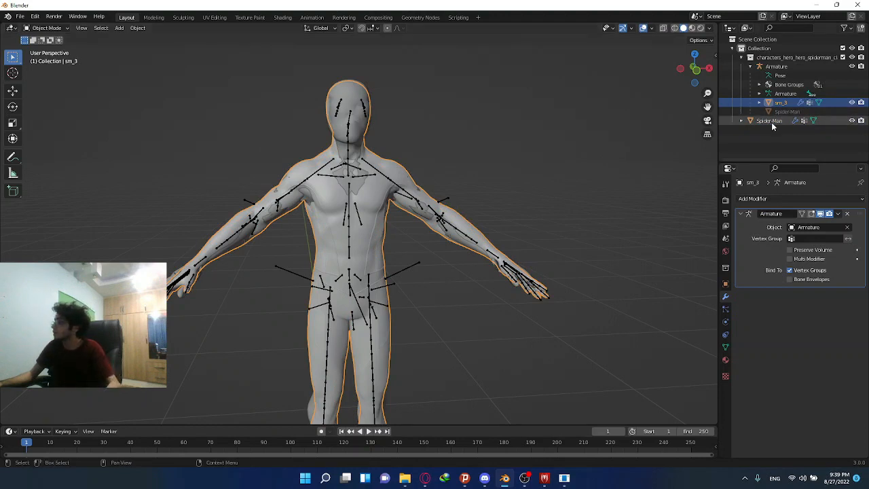
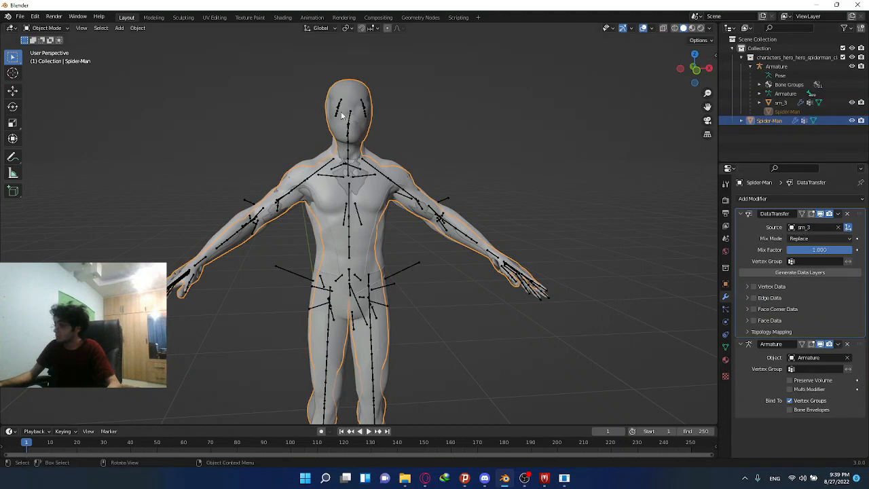
click(747, 287)
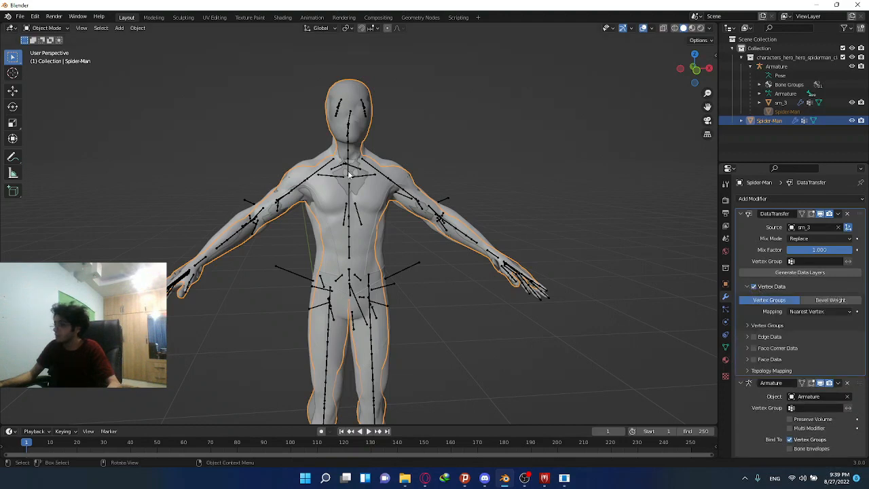
click(838, 214)
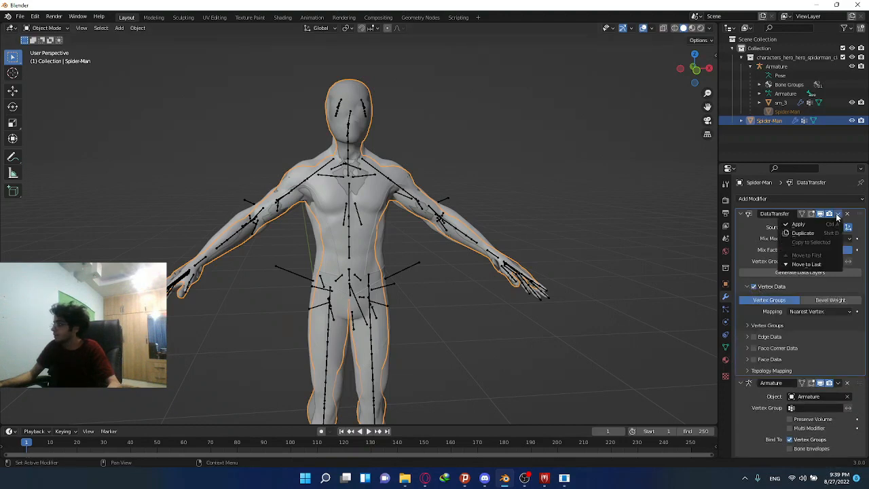
click(811, 224)
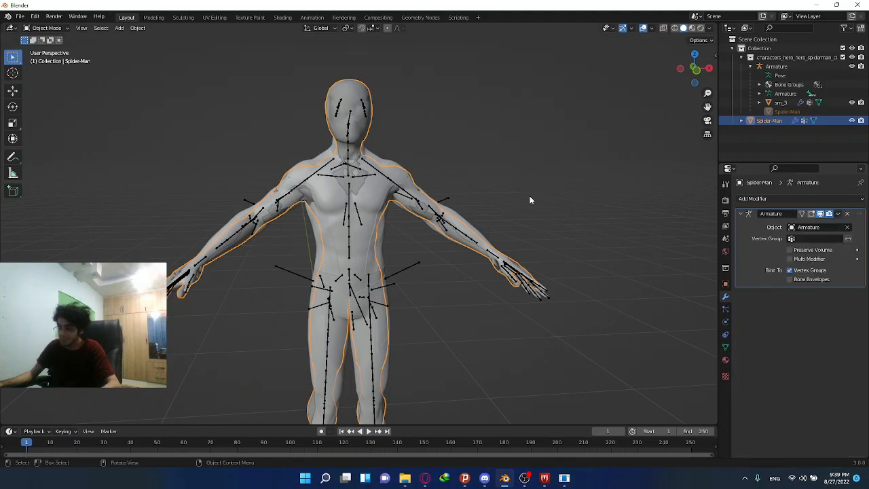
- Isolate the Spider-Man mesh in Edit Mode and select the vertices of its RT_uparm_bind_3 group to check the transferred weights
key(KP_Divide)
key(Tab)
click(725, 347)
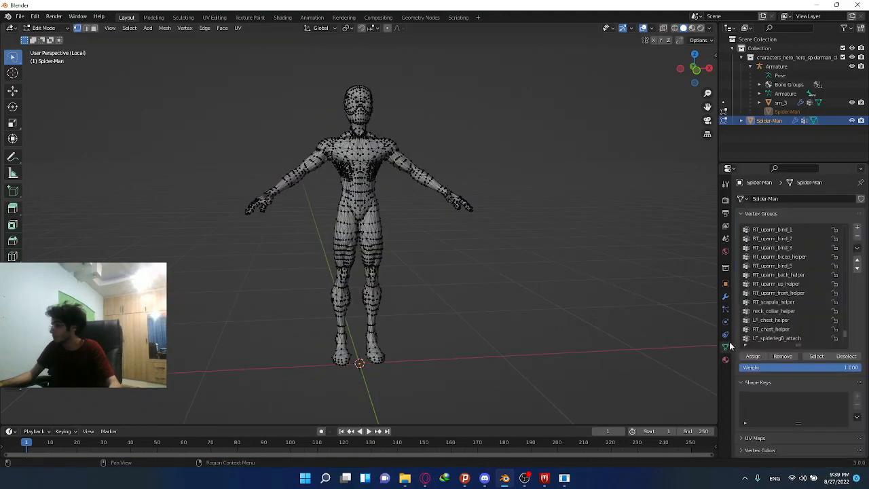
shift+middle_drag(553, 165, 566, 219)
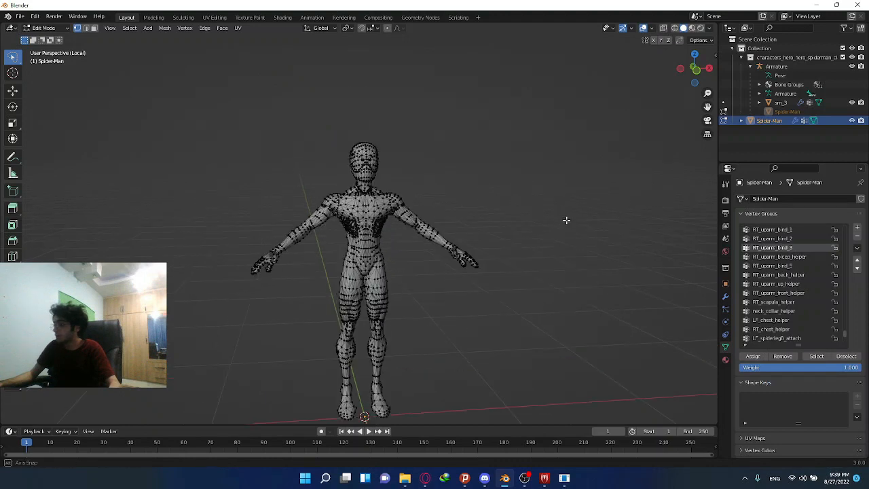
scroll(543, 214, up, 3)
middle_drag(377, 184, 468, 196)
scroll(434, 212, up, 1)
click(817, 356)
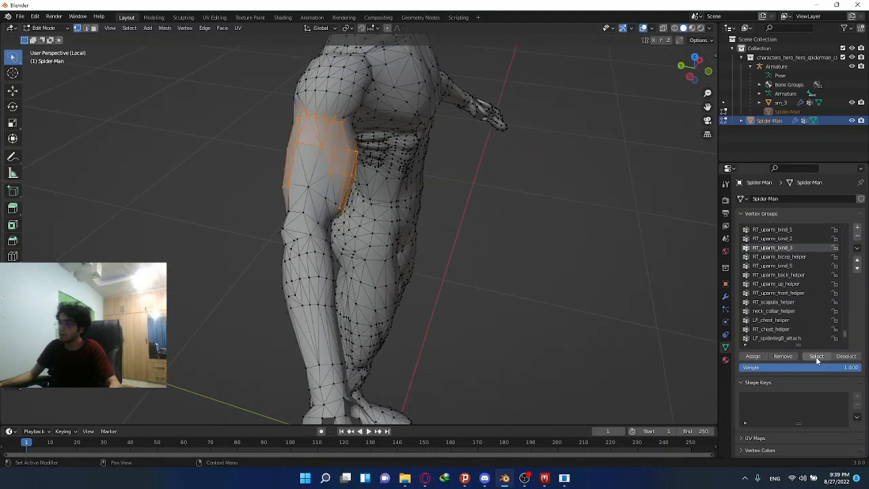
middle_drag(533, 239, 334, 183)
scroll(286, 164, up, 1)
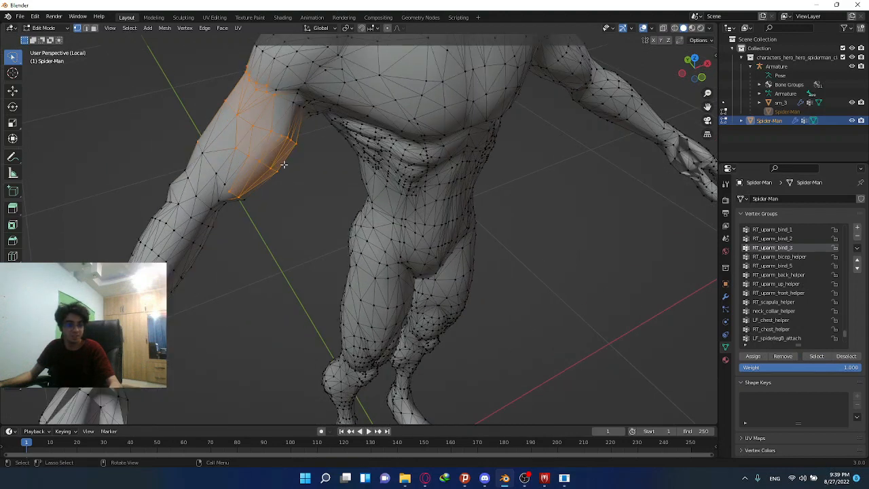
- Return the Spider-Man mesh to Object Mode and exit local view
scroll(285, 165, down, 2)
key(Tab)
middle_drag(492, 252, 478, 229)
scroll(478, 228, down, 2)
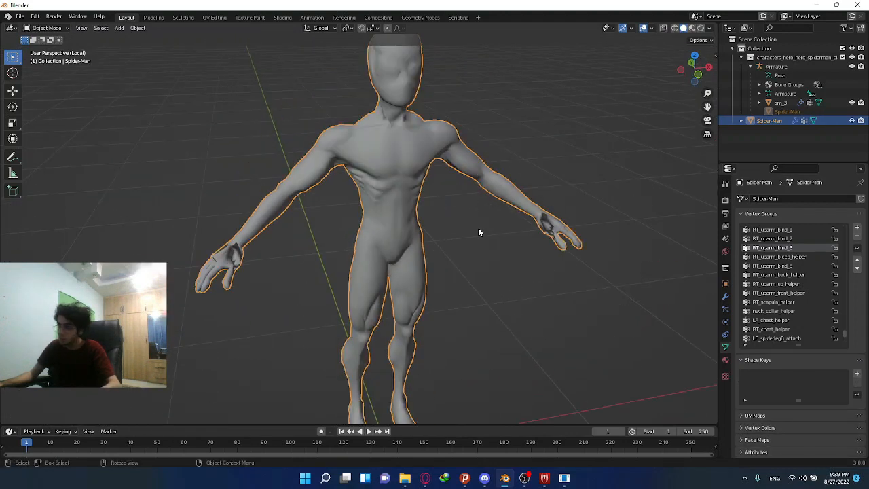
key(KP_Divide)
- Select the sm_3 game body, compare its arm with the custom mesh, and delete sm_3 from the scene
middle_drag(294, 209, 323, 221)
scroll(323, 221, up, 3)
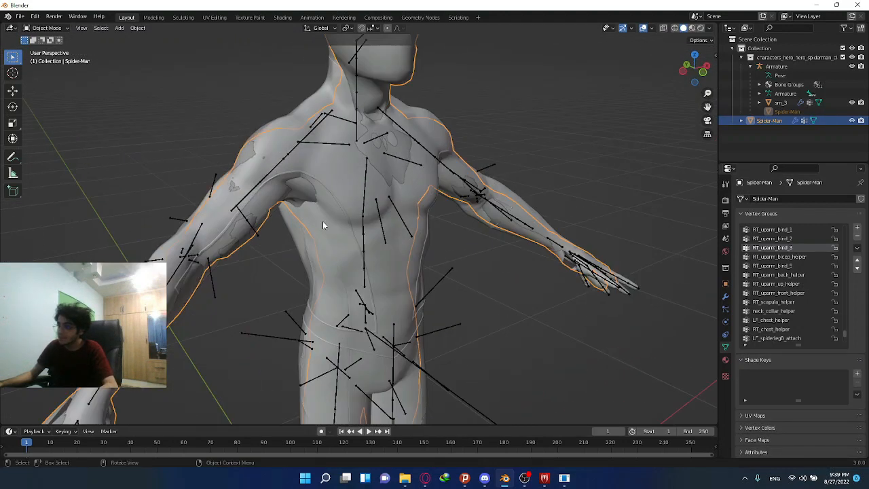
click(249, 175)
middle_drag(263, 189, 307, 248)
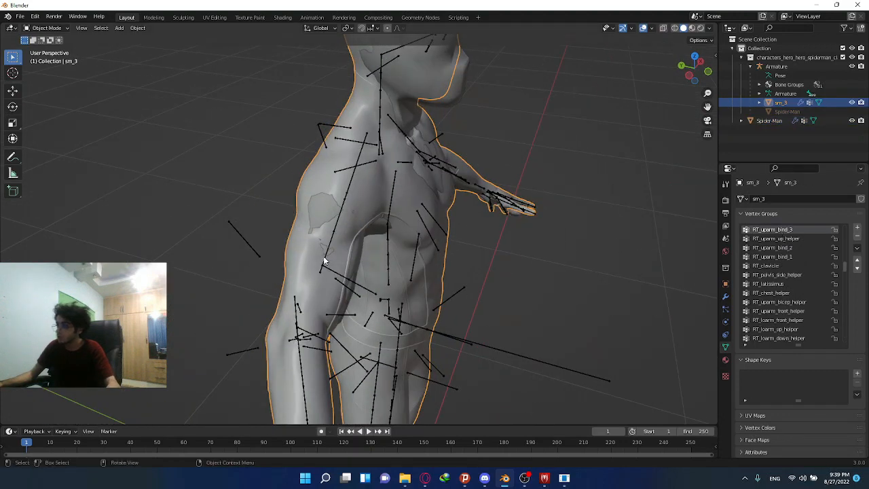
middle_drag(224, 245, 260, 247)
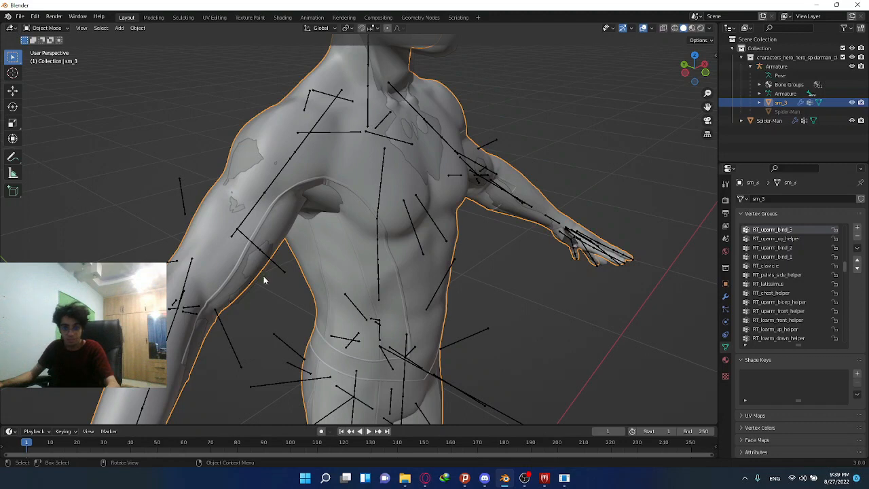
scroll(256, 236, down, 4)
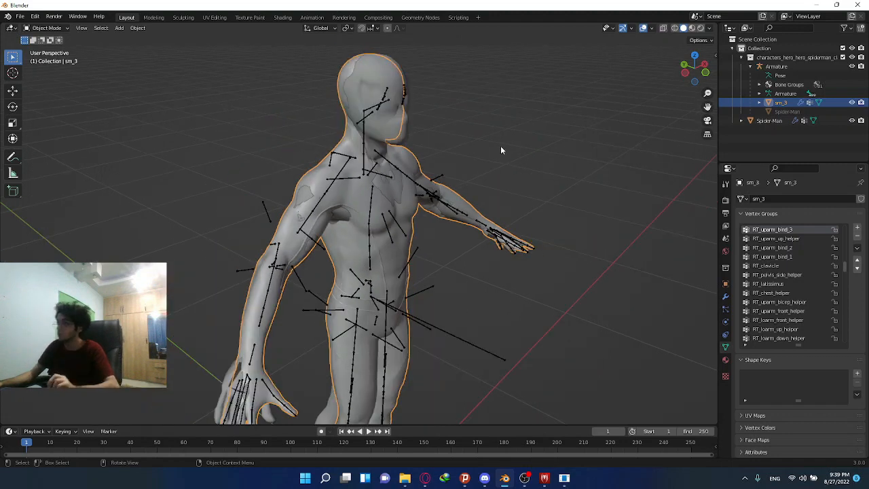
key(Delete)
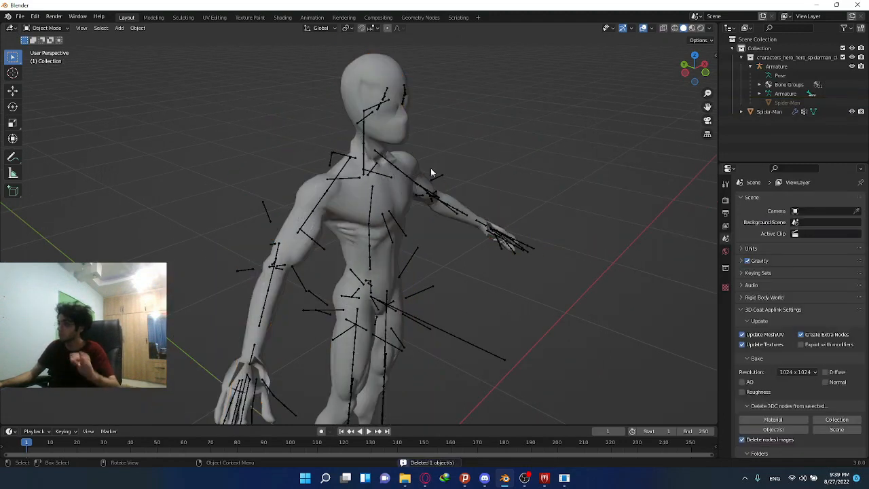
- Put the Armature in Pose Mode and rotate the RT_uparm bone to lower the arm and test its deformation
click(376, 167)
click(378, 172)
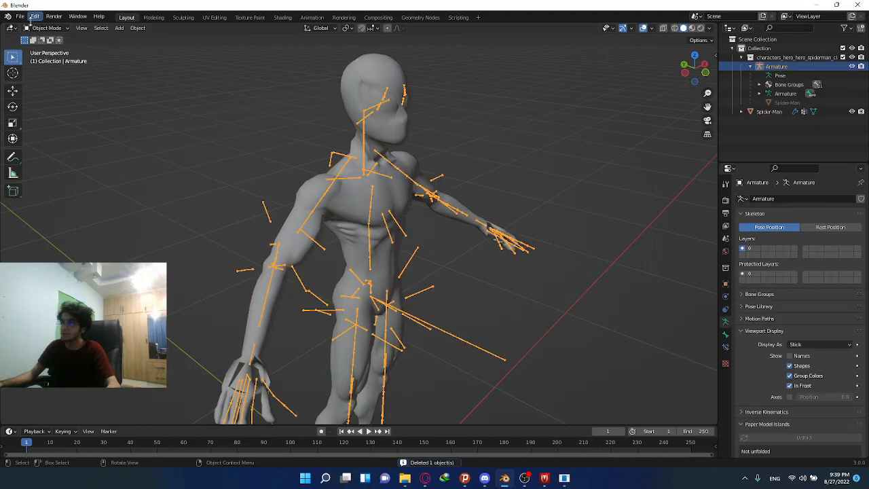
click(46, 27)
click(43, 59)
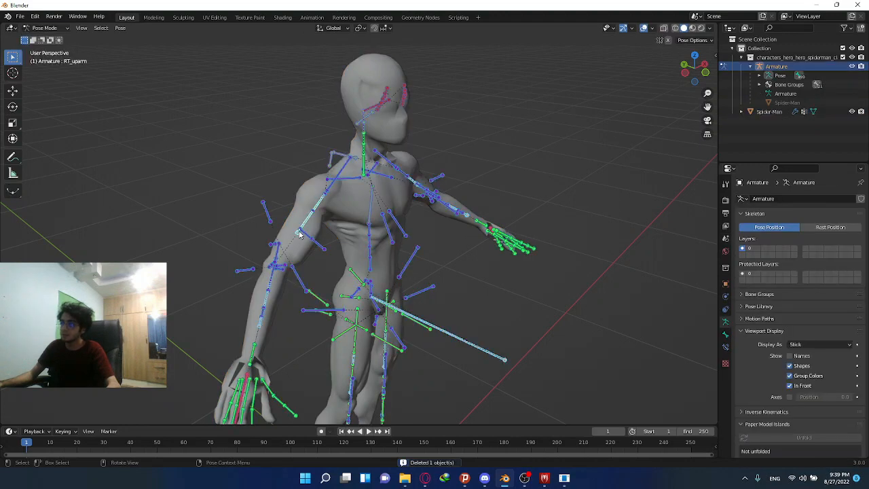
click(299, 234)
middle_drag(408, 234, 356, 210)
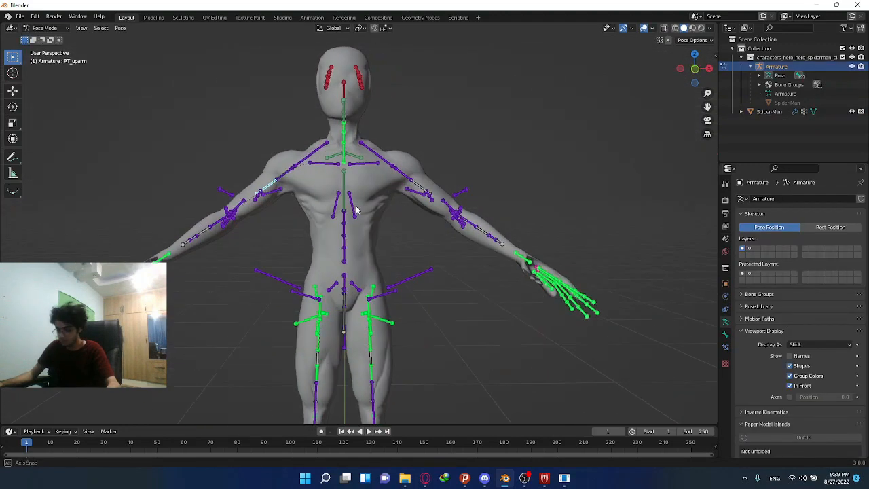
key(r)
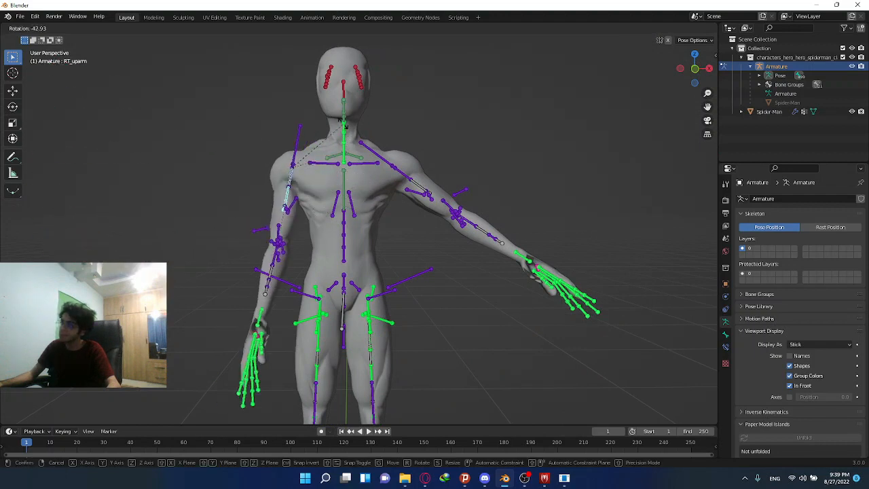
click(325, 169)
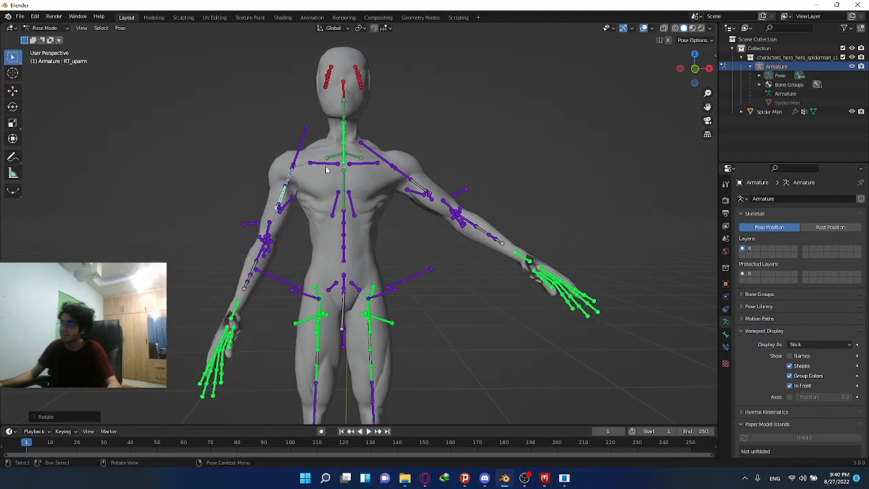
- Rotate the RT_clavicle bone to raise the shoulder and the RT_upleg bone to swing the leg outward
click(326, 168)
key(r)
click(423, 170)
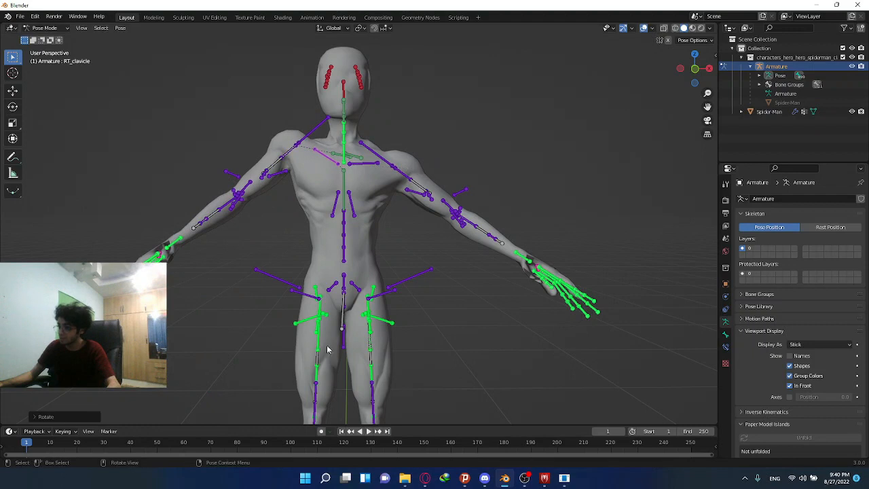
click(317, 355)
shift+middle_drag(344, 319, 351, 183)
key(r)
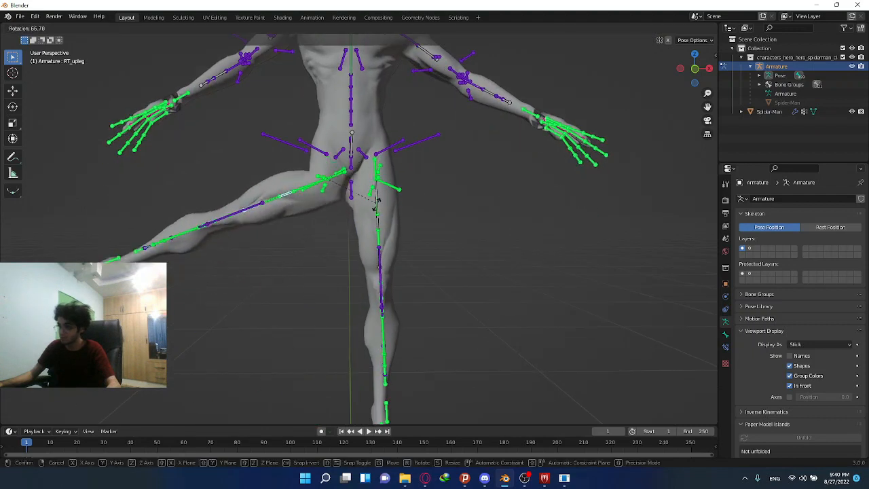
click(392, 251)
- Test the forearm by trackball-rotating the RT_loarm_bind_4 bone
middle_drag(391, 250, 302, 214)
scroll(302, 214, up, 1)
click(287, 136)
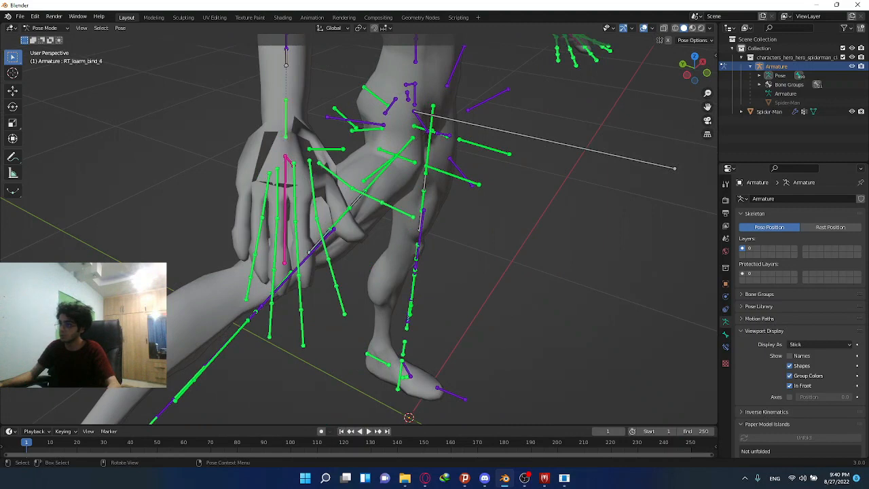
key(r)
key(r)
click(290, 160)
- Trackball-rotate the RT_wrist bone slightly and rotate the RT_thumb_A bone outward to test the hand's deformation
click(290, 161)
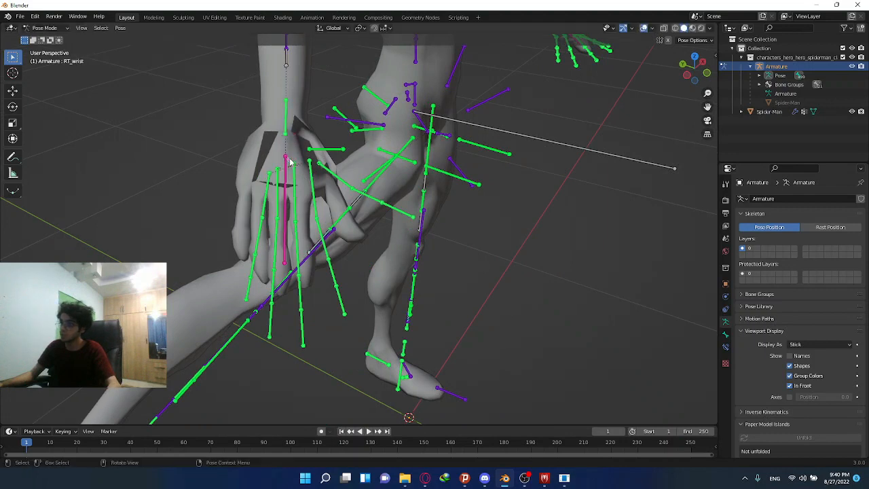
key(r)
key(r)
click(296, 161)
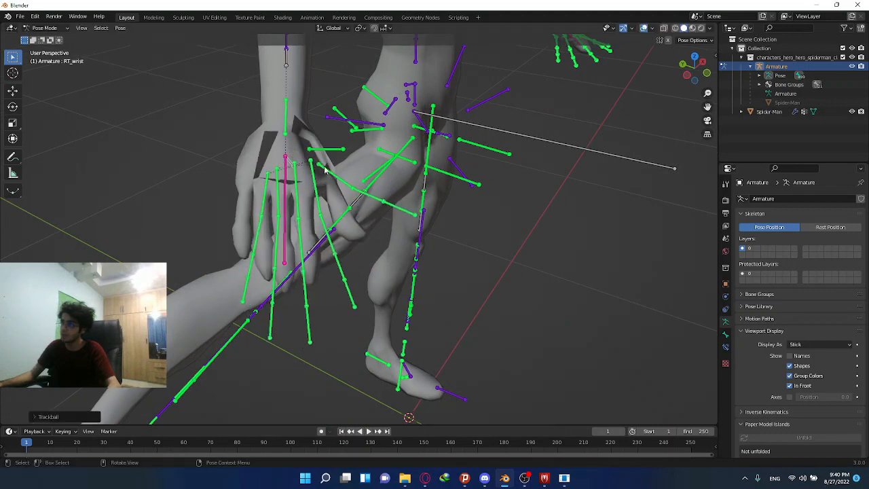
click(330, 170)
key(r)
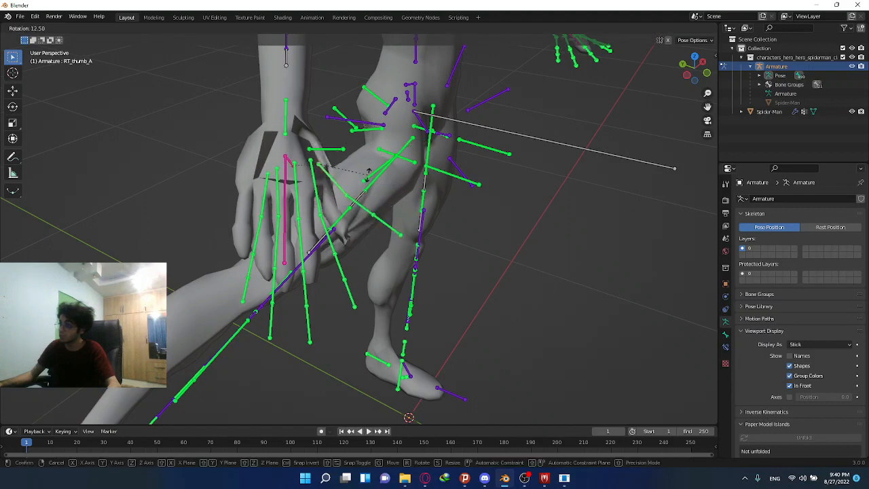
click(369, 140)
- Clear all transforms on every bone of the Armature and return to Object Mode
key(a)
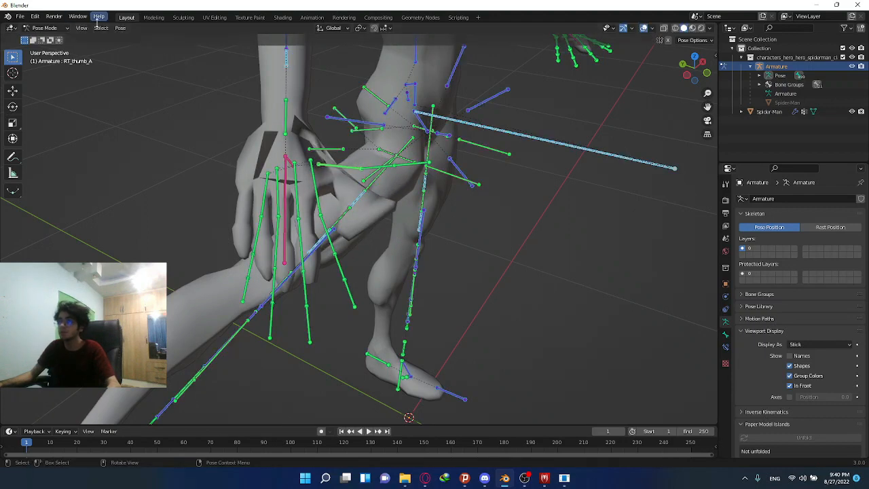
click(120, 28)
mouse_move(180, 51)
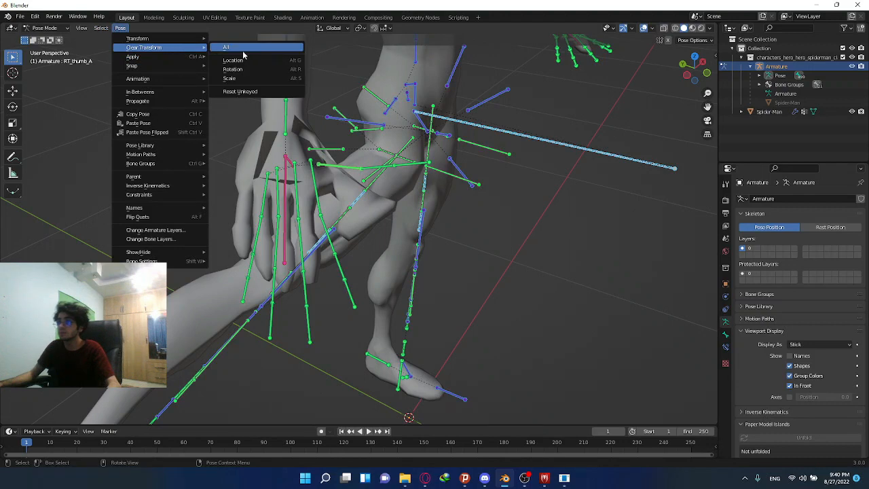
click(242, 50)
scroll(394, 147, down, 4)
shift+middle_drag(448, 149, 435, 219)
middle_drag(376, 212, 319, 170)
click(44, 28)
click(46, 40)
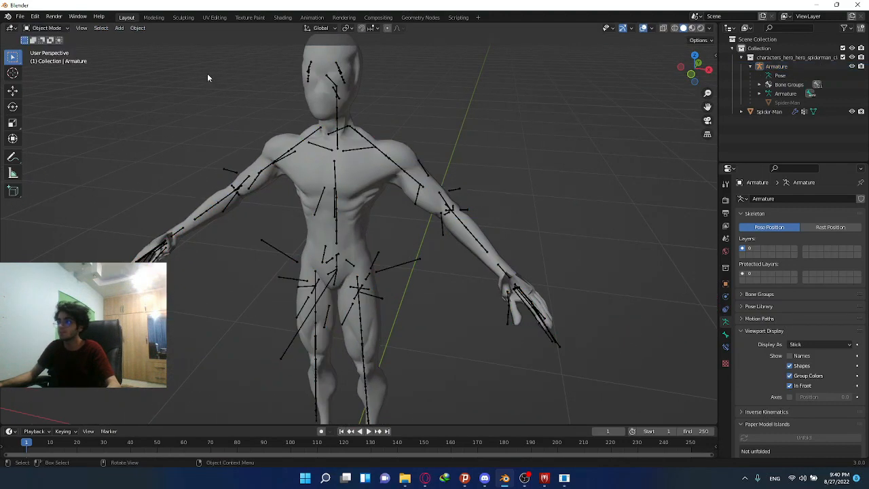
- Select all objects and start an XNALara/XPS Model export with the file format set to ASCII
scroll(399, 150, down, 3)
middle_drag(400, 151, 406, 168)
key(a)
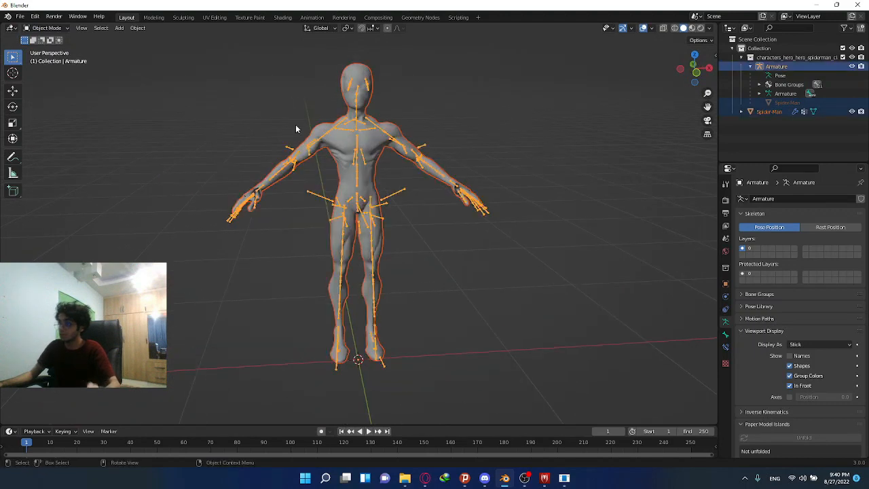
click(20, 16)
mouse_move(56, 147)
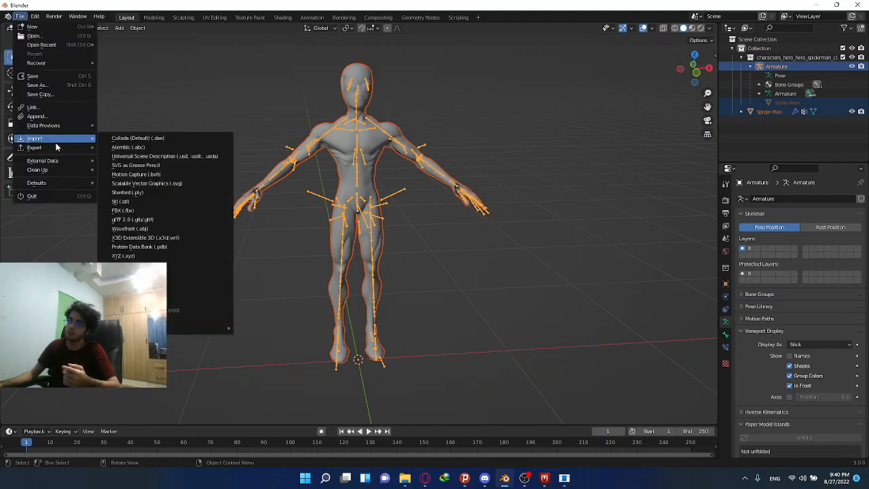
mouse_move(168, 329)
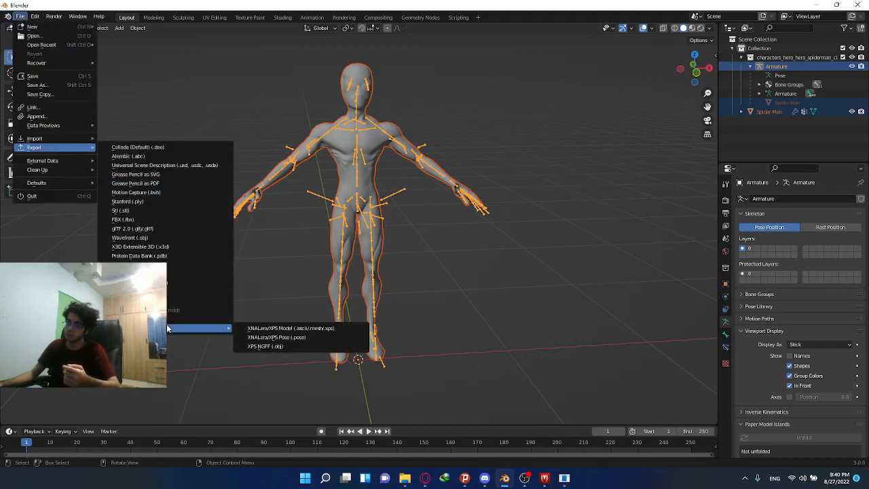
click(279, 328)
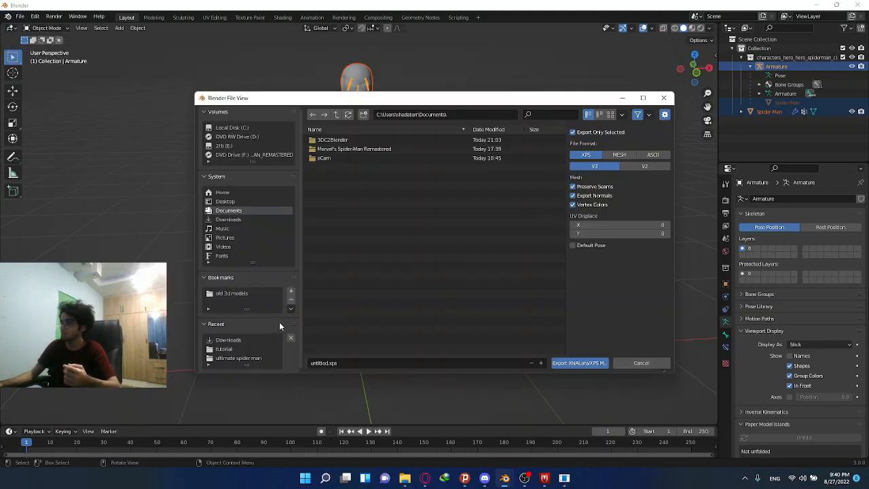
click(652, 155)
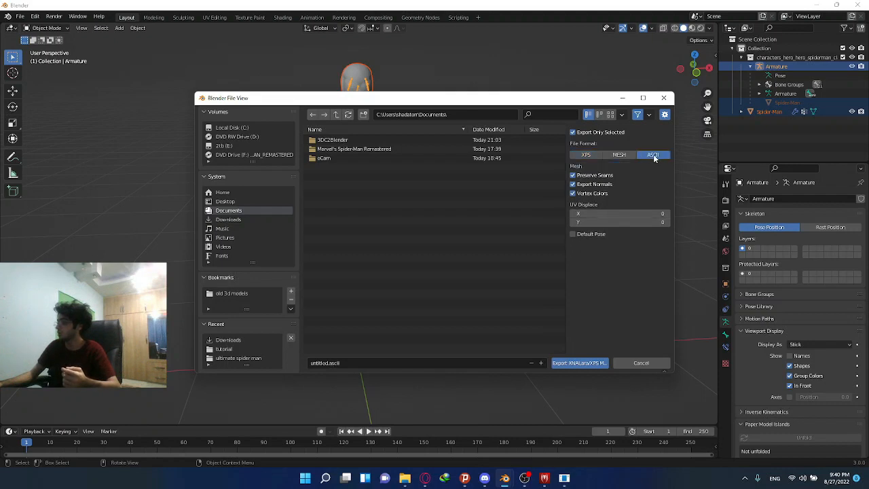
- Export the model as usm.ascii into the tutorial folder on the Desktop
click(234, 202)
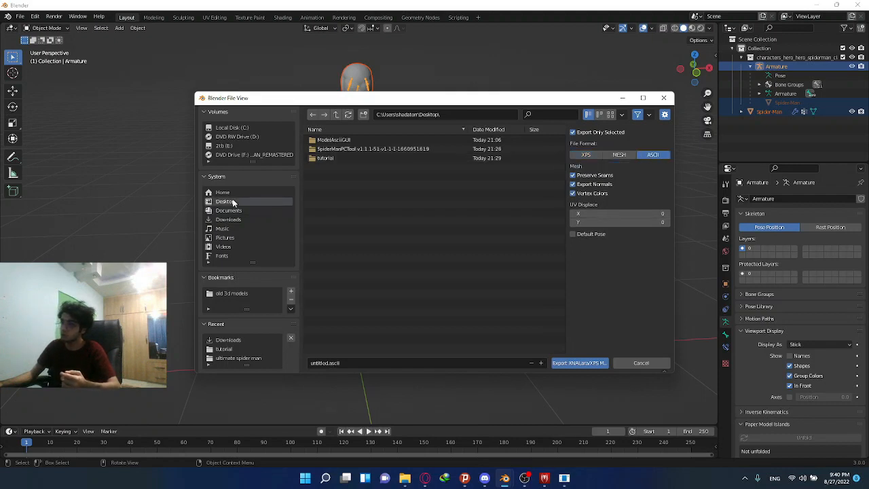
double_click(326, 160)
click(362, 360)
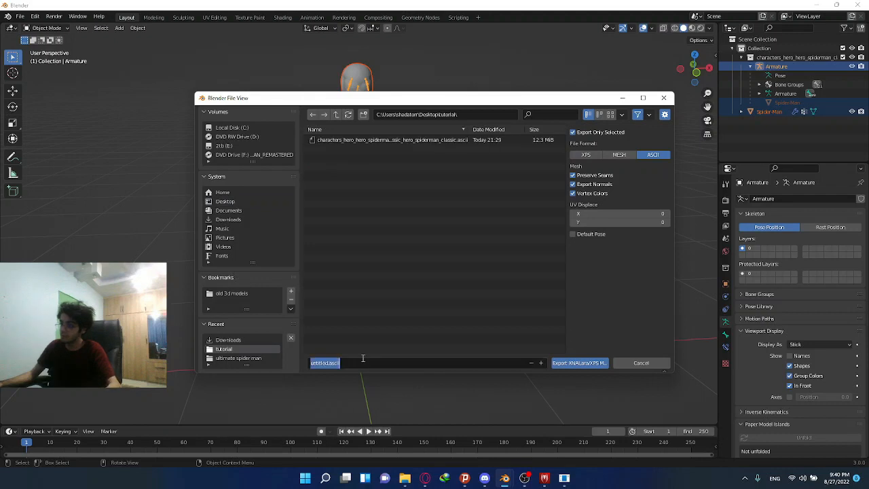
key(BackSpace)
text(usm)
key(Return)
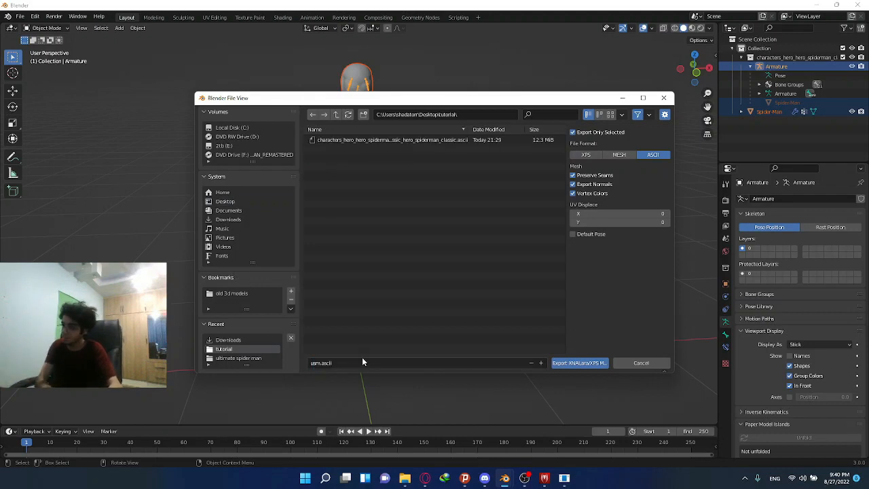
click(570, 364)
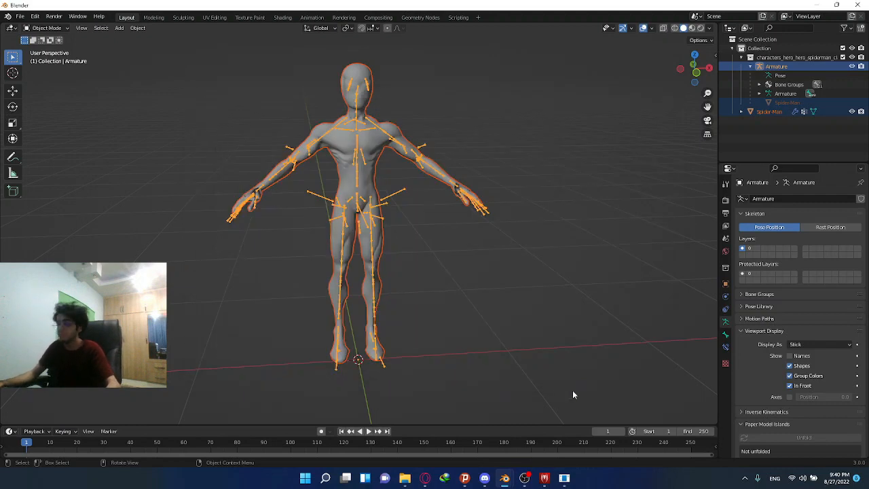
- Switch to the GUI for ID-Daemon's MSMR tools and open its .ascii to .model conversion
mouse_move(389, 310)
middle_down()
mouse_move(412, 303)
mouse_move(393, 306)
middle_up()
click(563, 478)
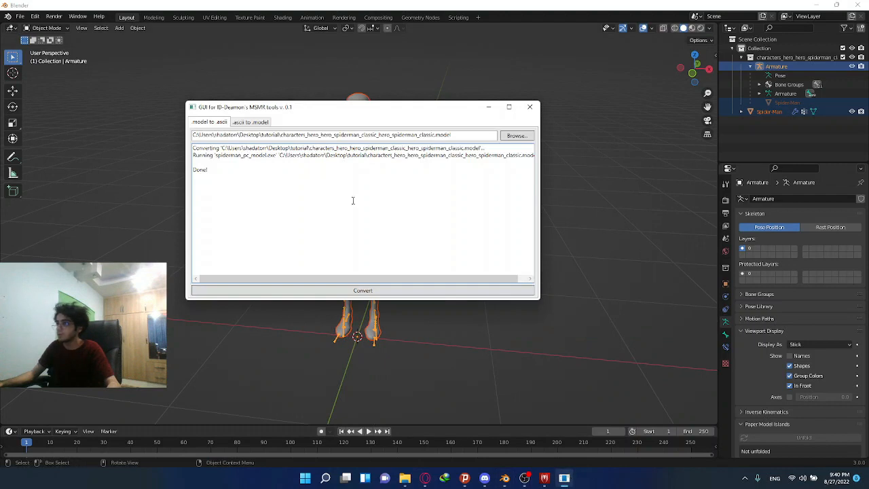
drag(221, 111, 227, 129)
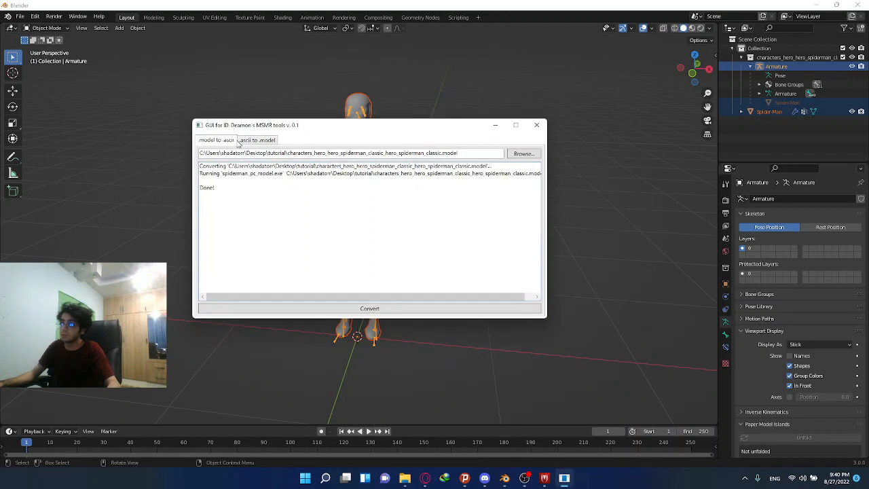
click(245, 141)
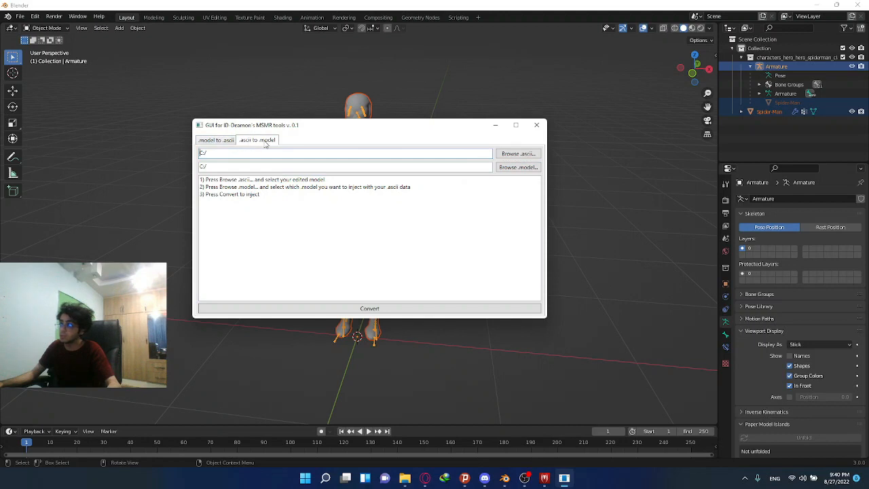
- Duplicate the original classic Spider-Man .model file in the tutorial folder and widen the listing to show full file names
click(403, 478)
click(480, 456)
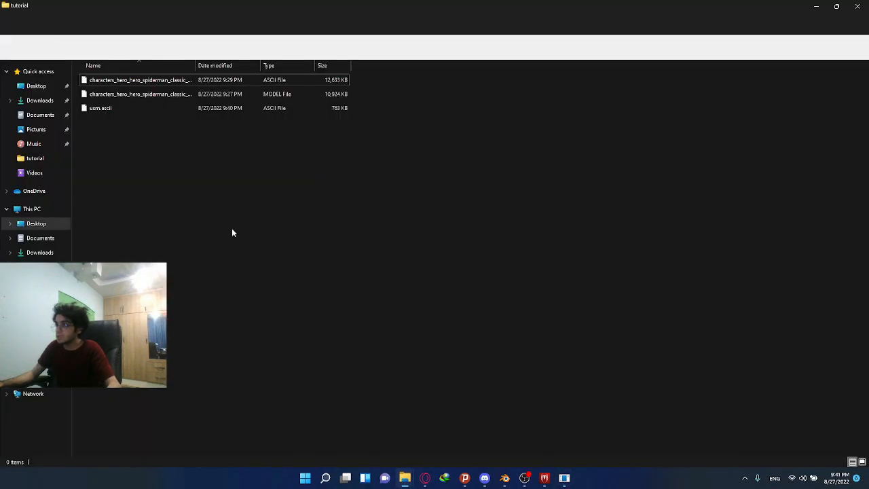
click(227, 95)
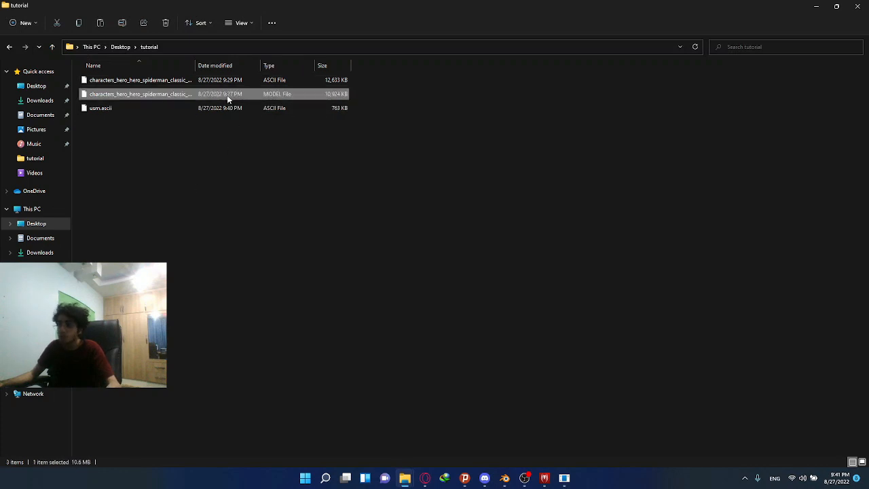
key(ctrl+c)
key(ctrl+v)
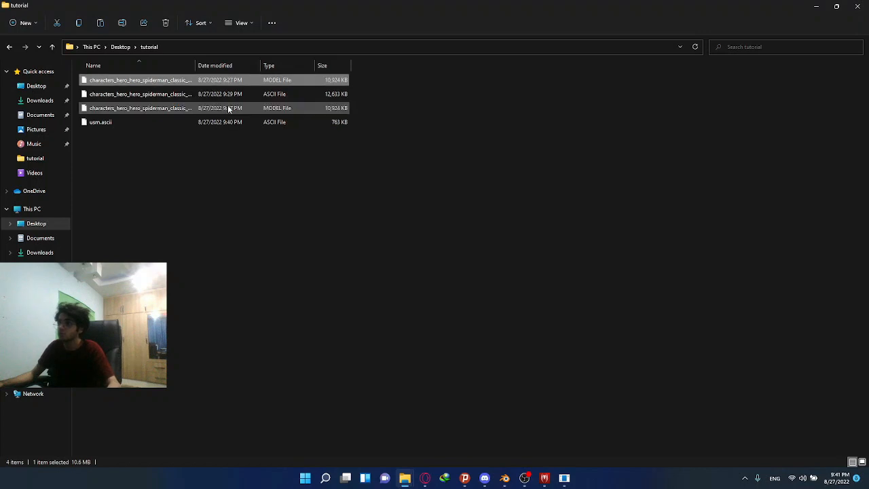
drag(195, 67, 379, 66)
- In the MSMR tools GUI, choose usm.ascii as the source data and the "- Copy.model" file as the injection target
click(564, 478)
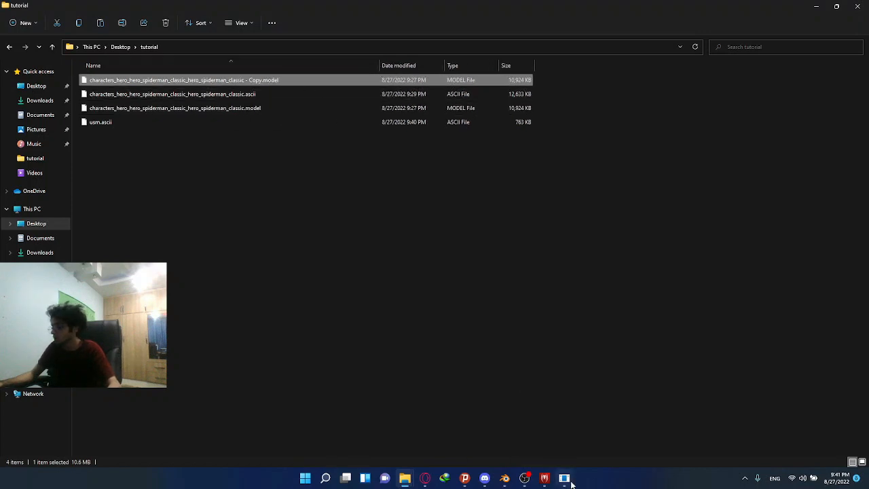
click(516, 153)
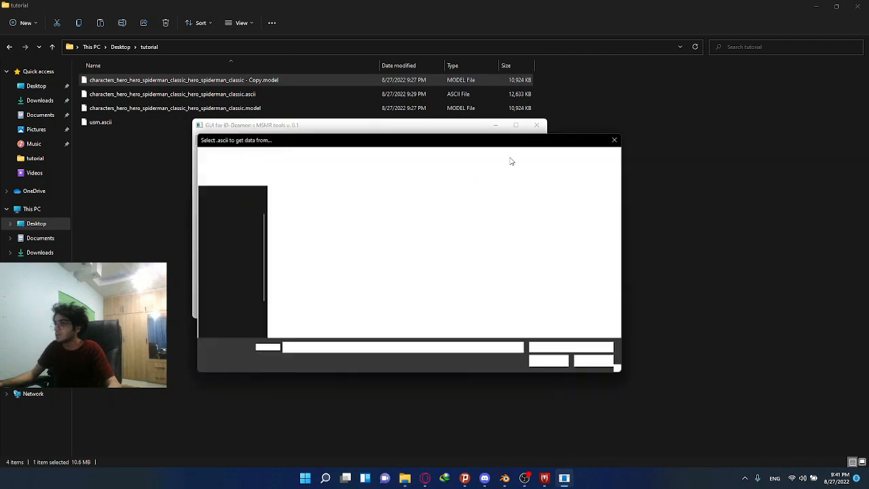
double_click(341, 219)
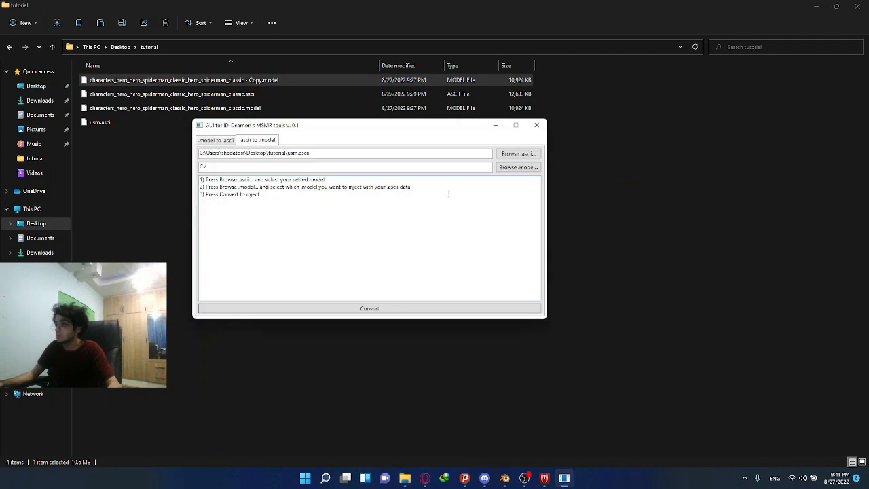
click(518, 167)
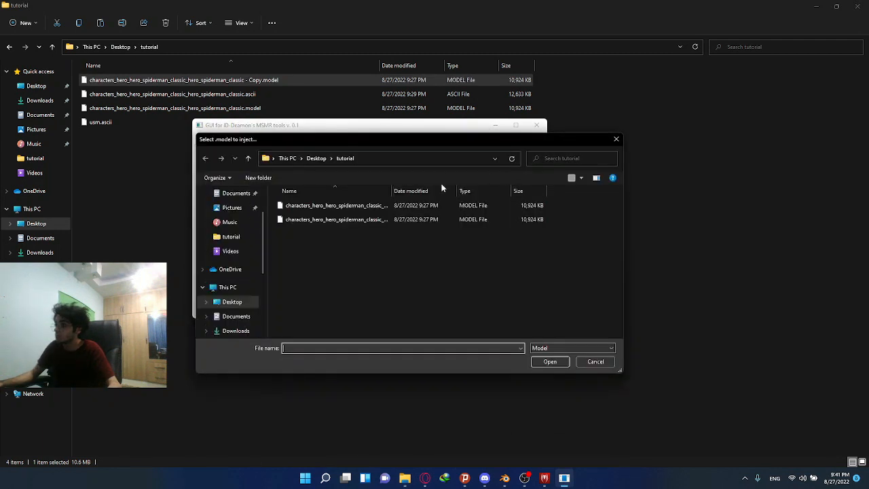
drag(391, 190, 511, 191)
double_click(469, 206)
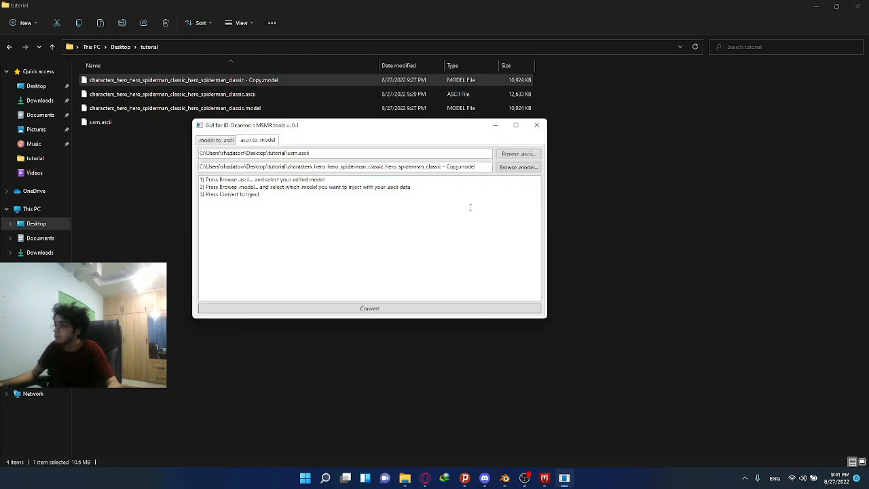
- Convert the data to a model saved as usm in the tutorial folder and select the resulting usm.model file
click(281, 308)
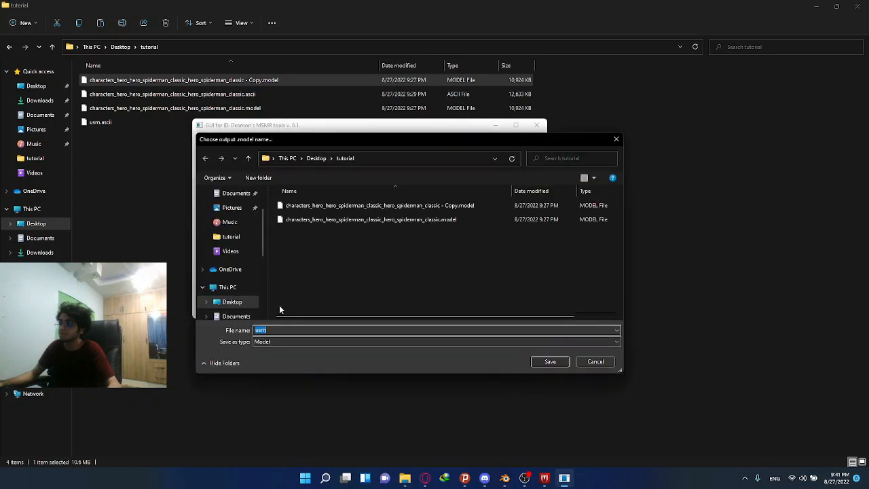
key(Return)
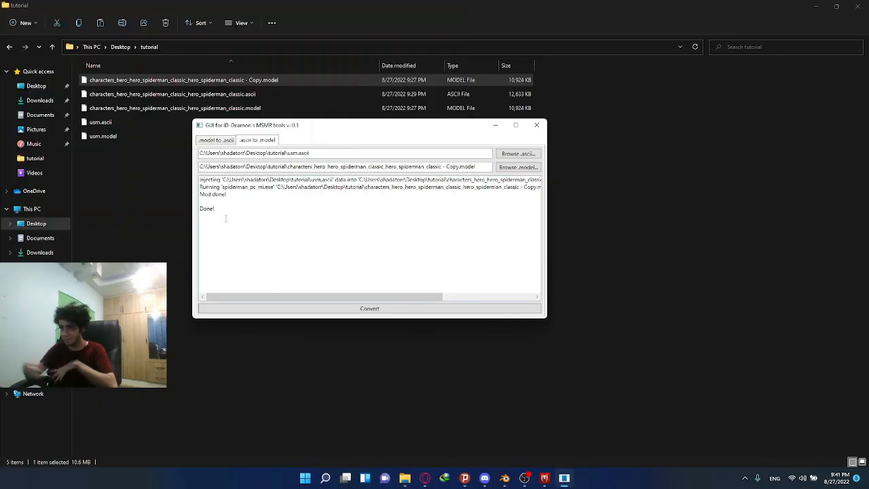
click(102, 136)
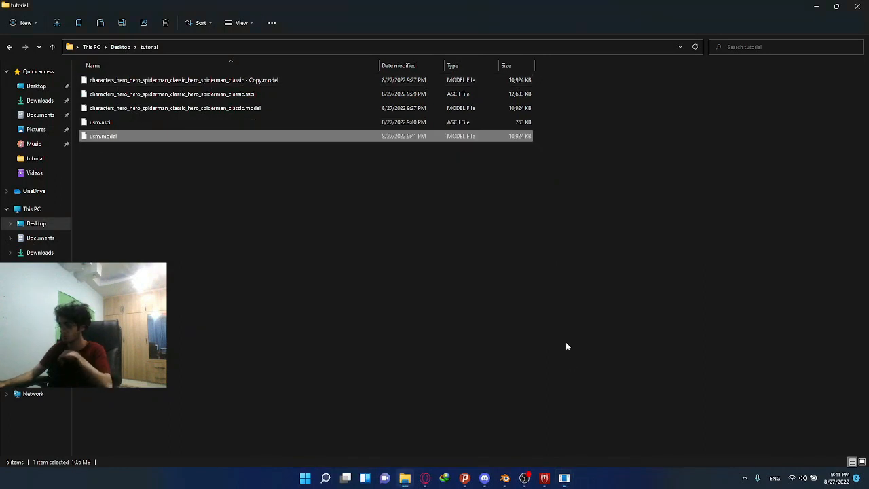
- In Spider-Man PC Tool, replace the hero_spiderman_classic model asset with usm.model from the Desktop's tutorial folder
click(545, 478)
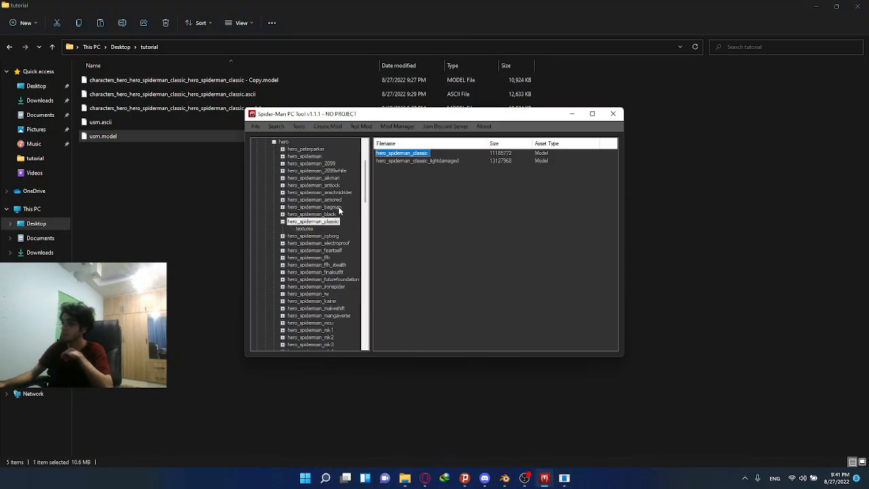
right_click(393, 156)
click(411, 167)
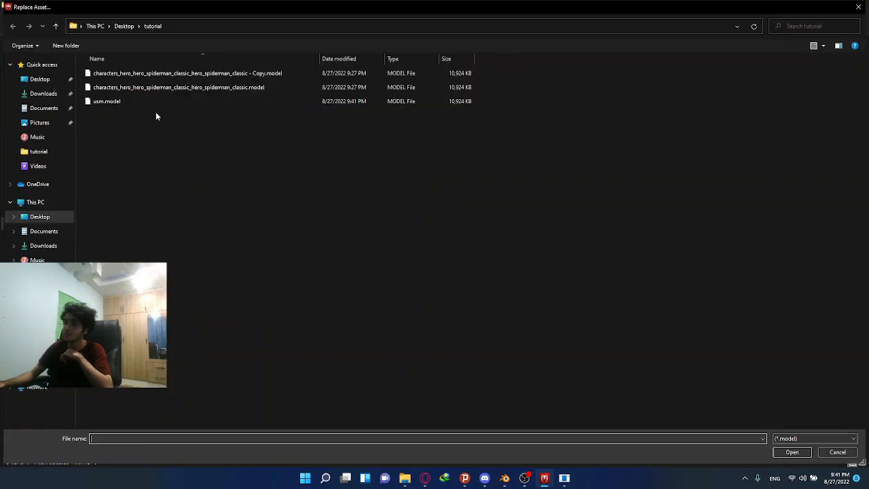
click(39, 80)
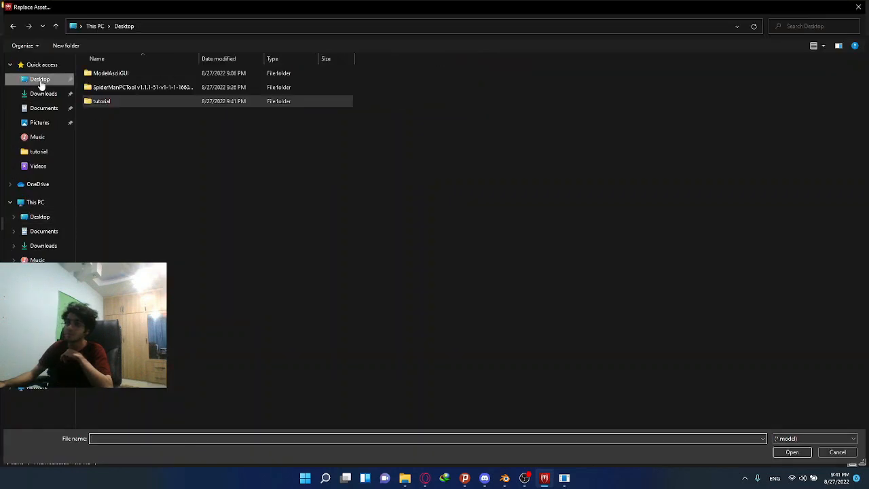
double_click(122, 102)
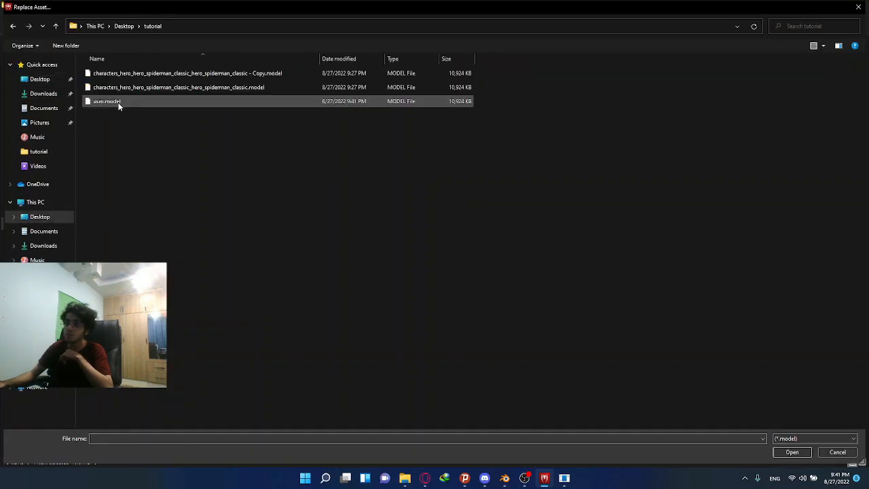
double_click(109, 101)
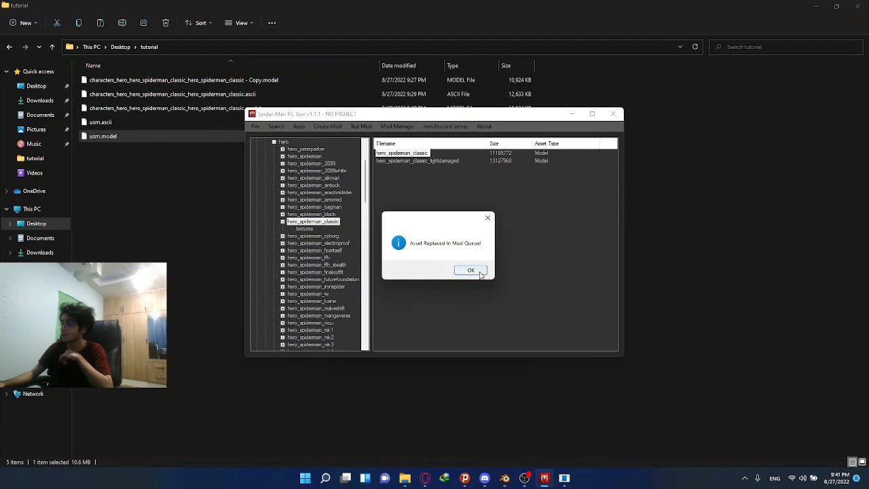
click(471, 270)
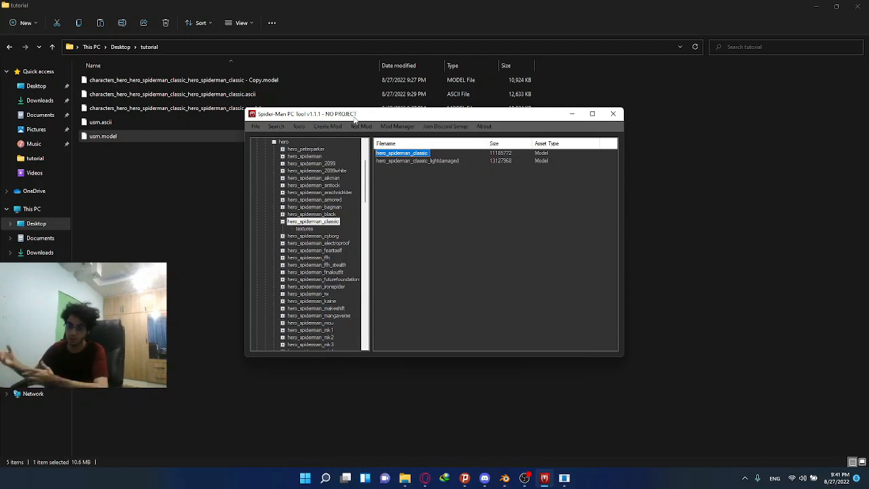
- Test the mod by launching Marvel's Spider-Man Remastered, starting play and dismissing the graphics driver warning
click(365, 127)
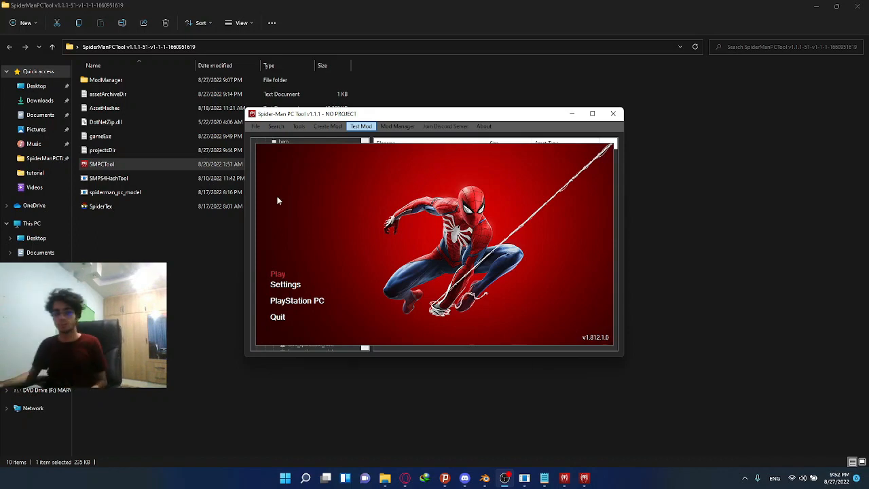
click(277, 275)
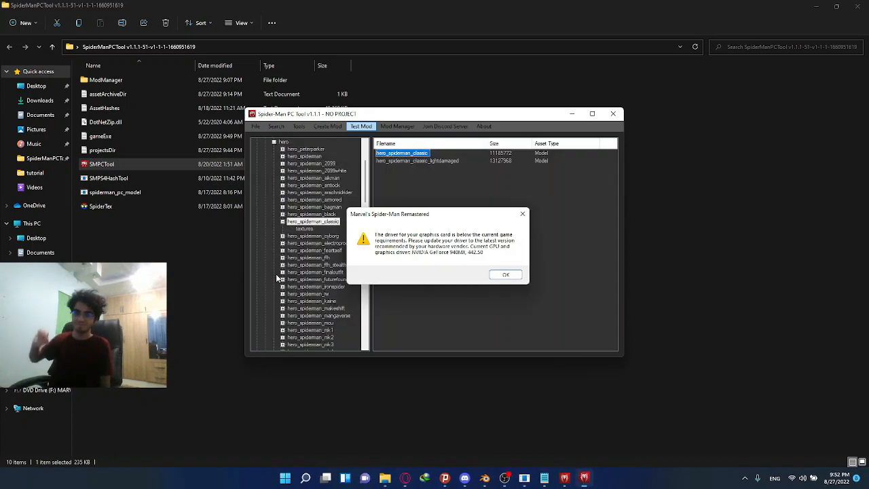
key(Return)
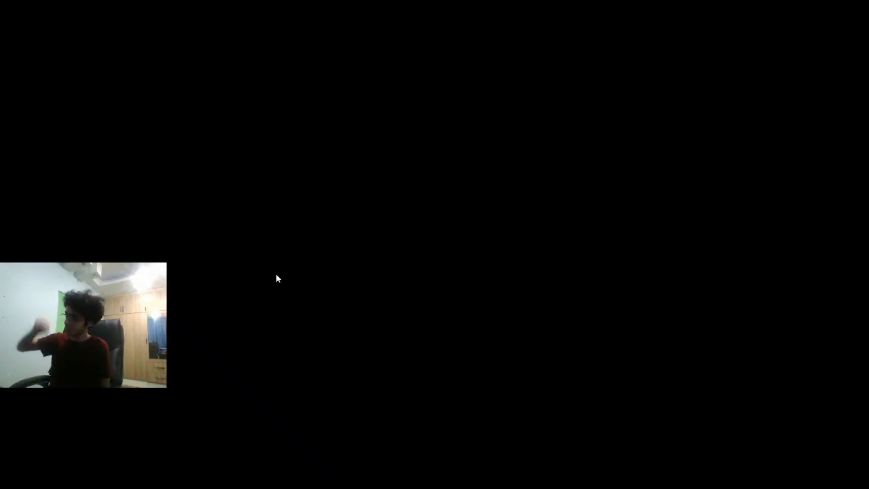